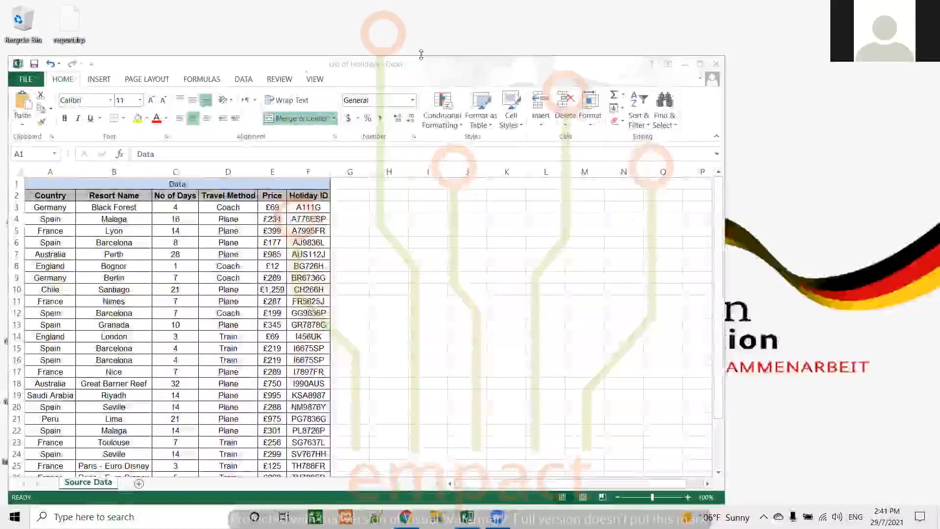
Select the holiday data in A2:E10 and open the complete list of chart types for it.
left_click(99, 79)
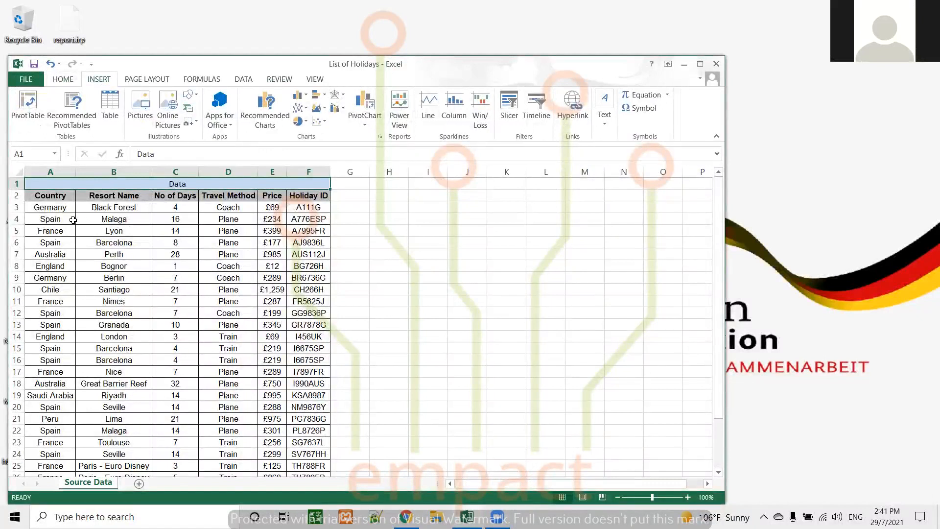
left_click_drag(53, 196, 280, 294)
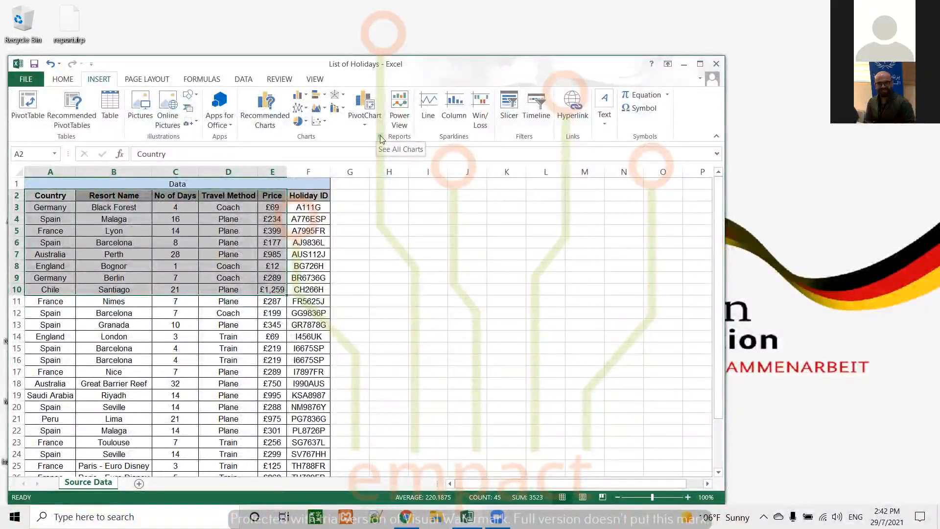
left_click(380, 137)
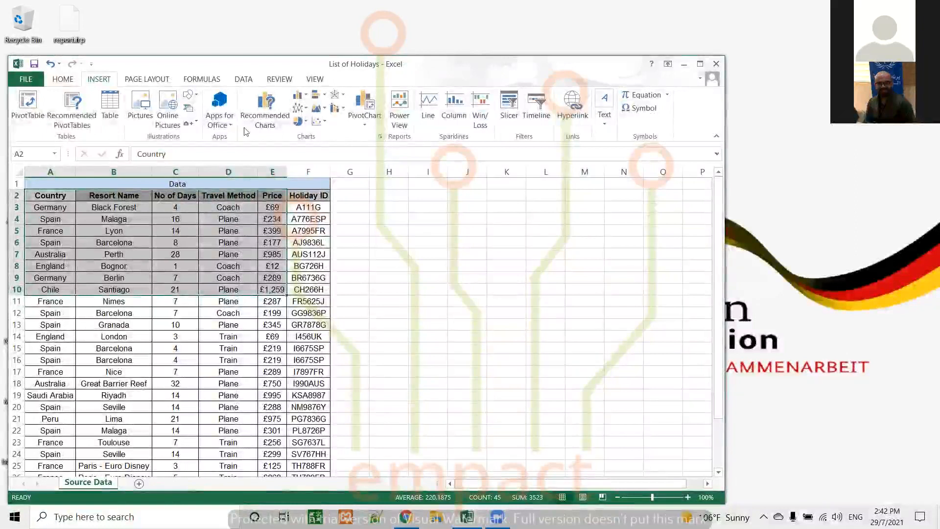
left_click(382, 139)
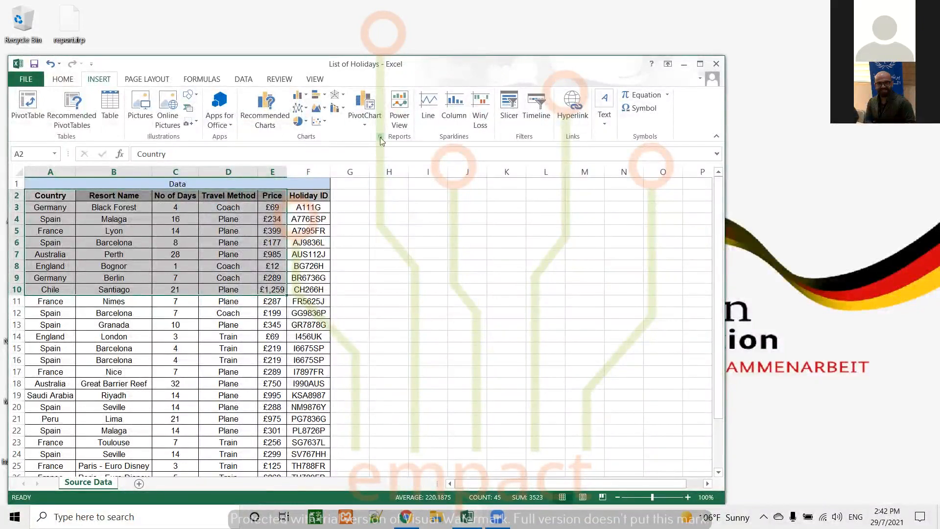
left_click(461, 119)
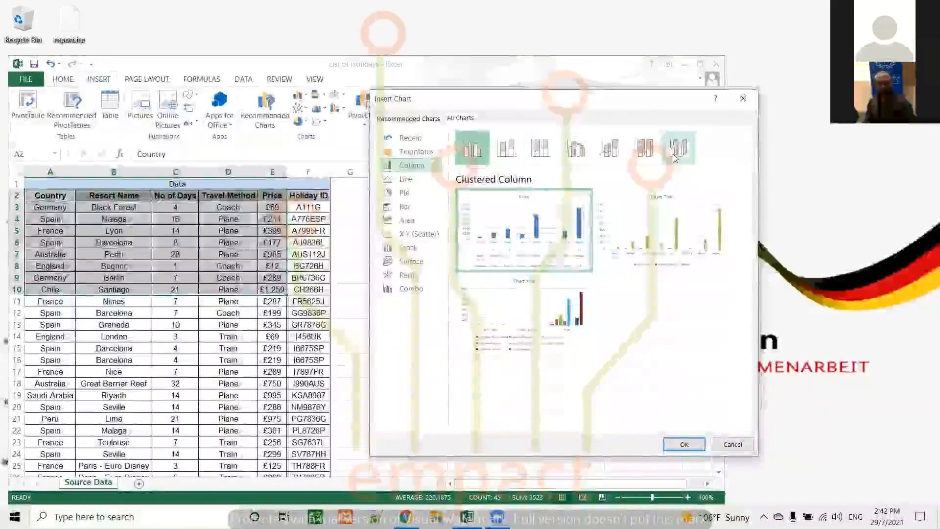
Preview the Line, Pie, Bar, Area, X Y (Scatter), Stock, Surface, Radar and Combo chart types for the selected data.
left_click(408, 180)
left_click(405, 193)
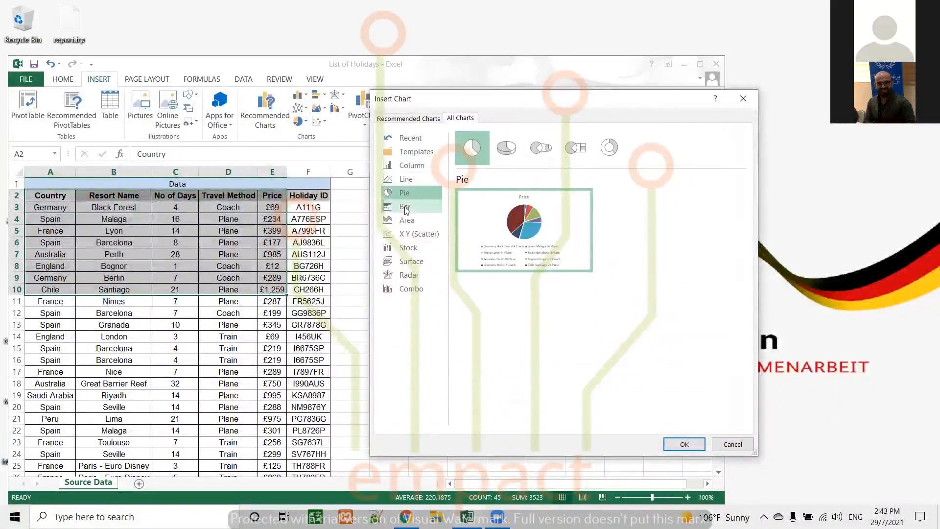
left_click(405, 207)
left_click(406, 221)
left_click(410, 235)
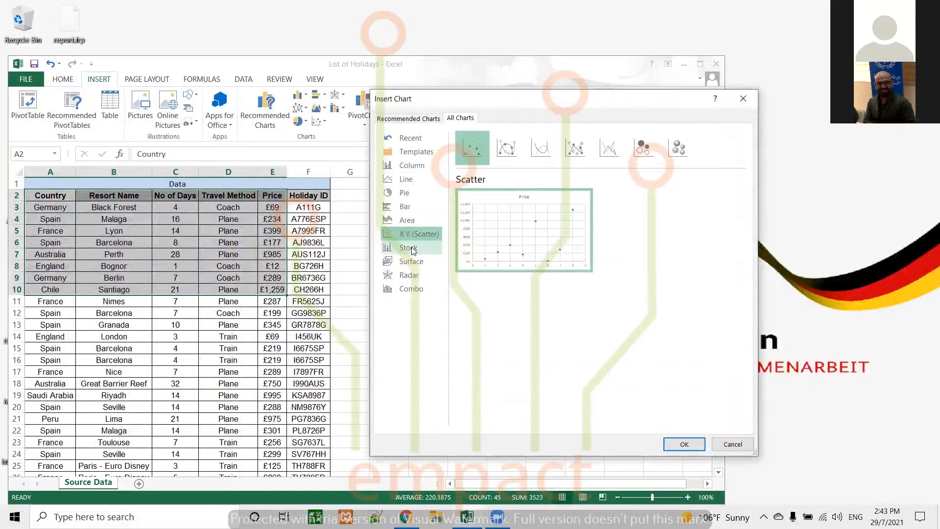
left_click(416, 249)
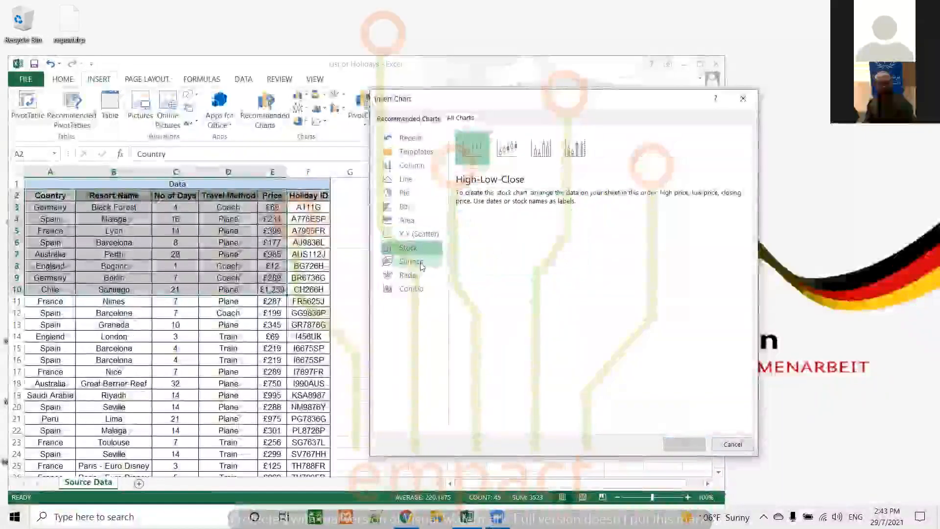
left_click(420, 262)
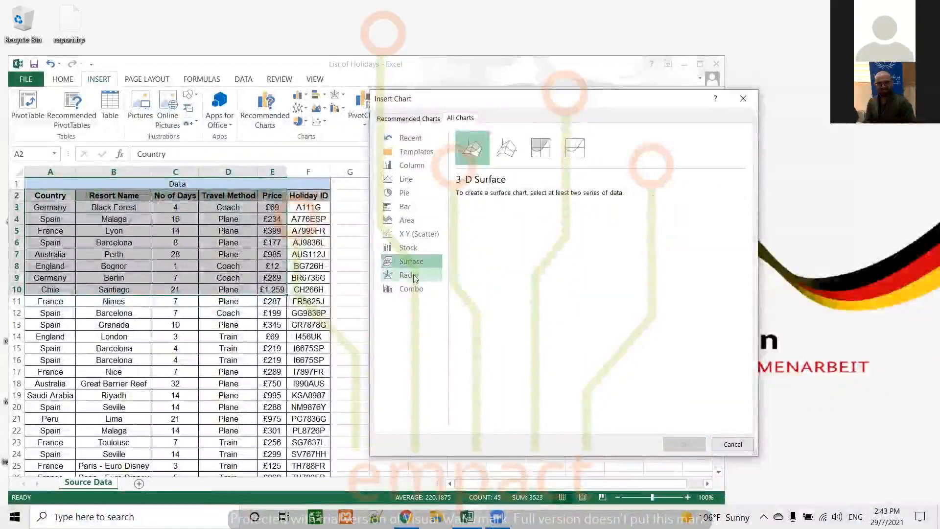
left_click(415, 278)
left_click(417, 288)
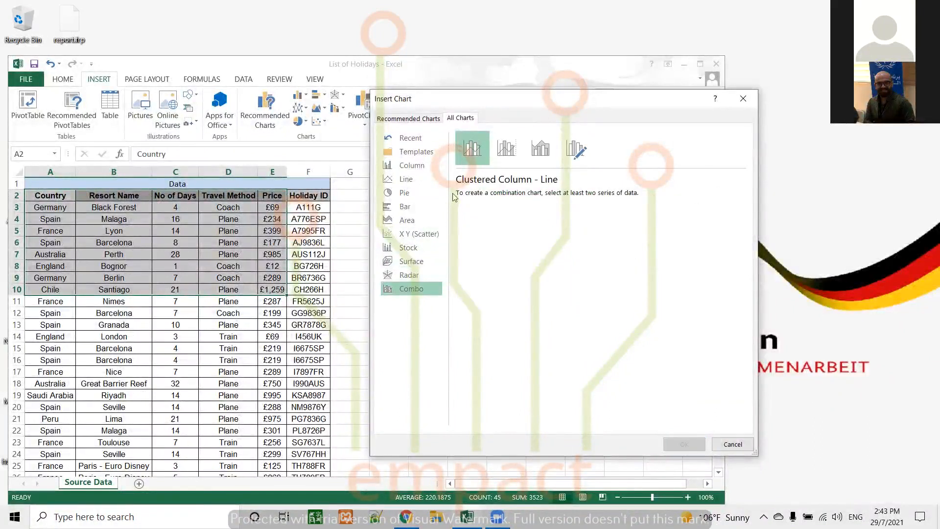
Examine the remaining Combo subtypes and the Radar subtypes, including the Filled Radar previews.
left_click(508, 153)
left_click(541, 149)
left_click(577, 150)
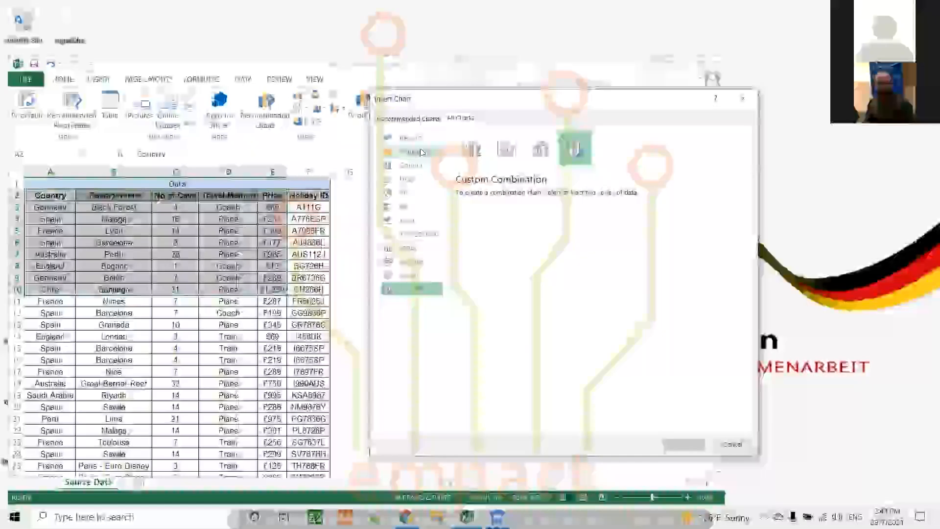
left_click(408, 275)
left_click(506, 149)
left_click(540, 148)
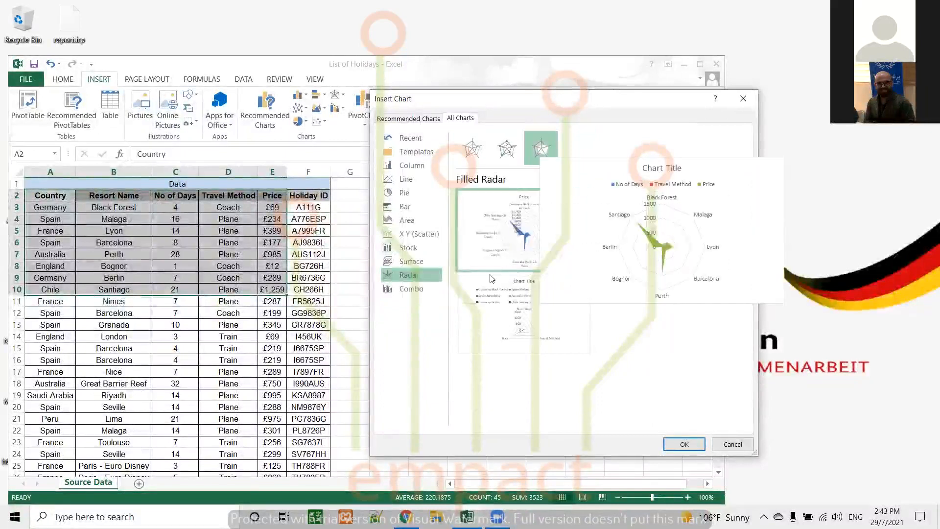
mouse_move(484, 287)
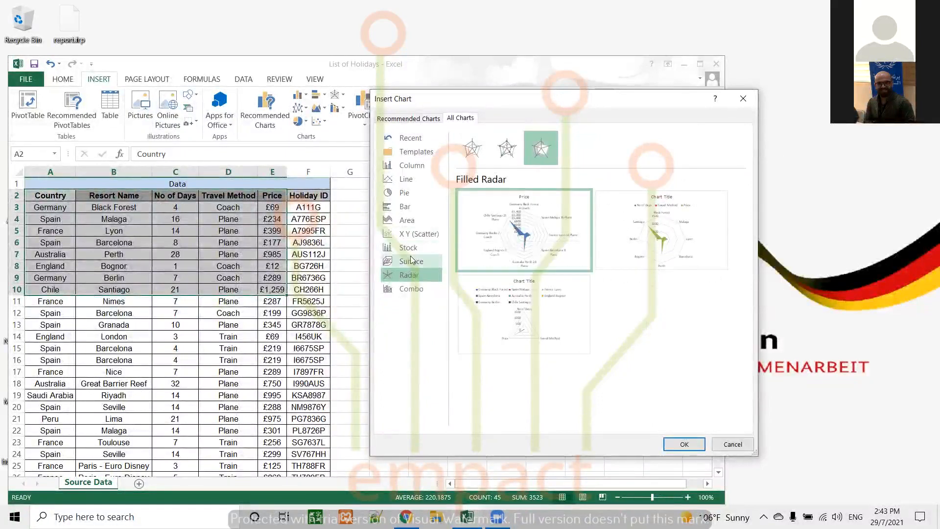
Insert the Clustered Column chart variant that shows each country and resort as a series across No of Days, Travel Method and Price.
left_click(416, 165)
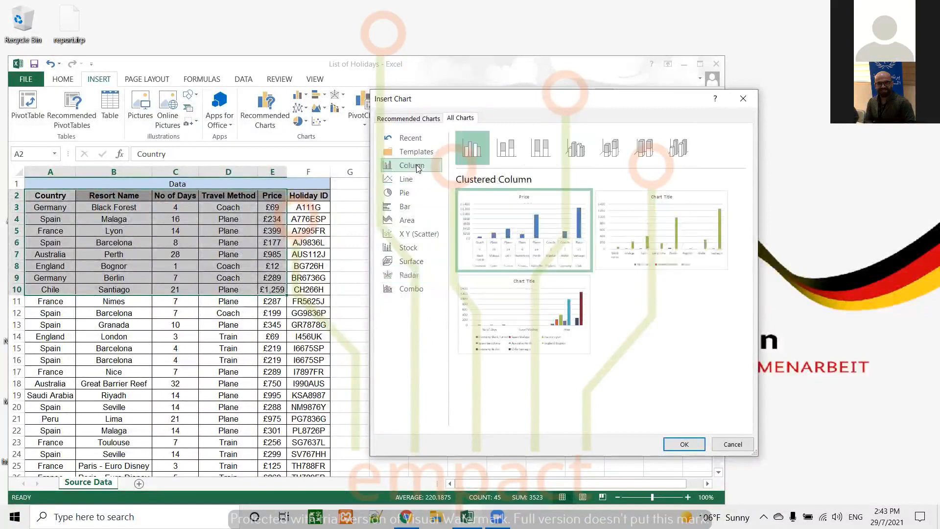
mouse_move(547, 325)
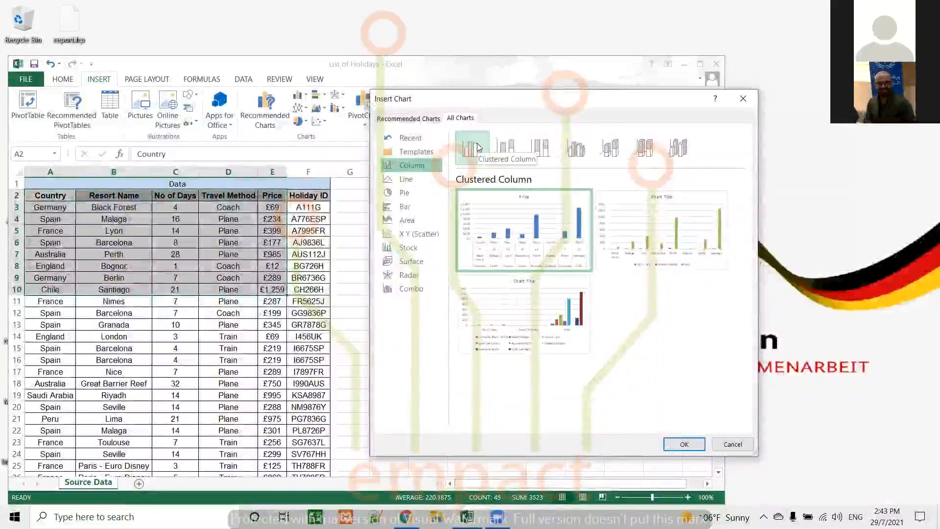
mouse_move(539, 308)
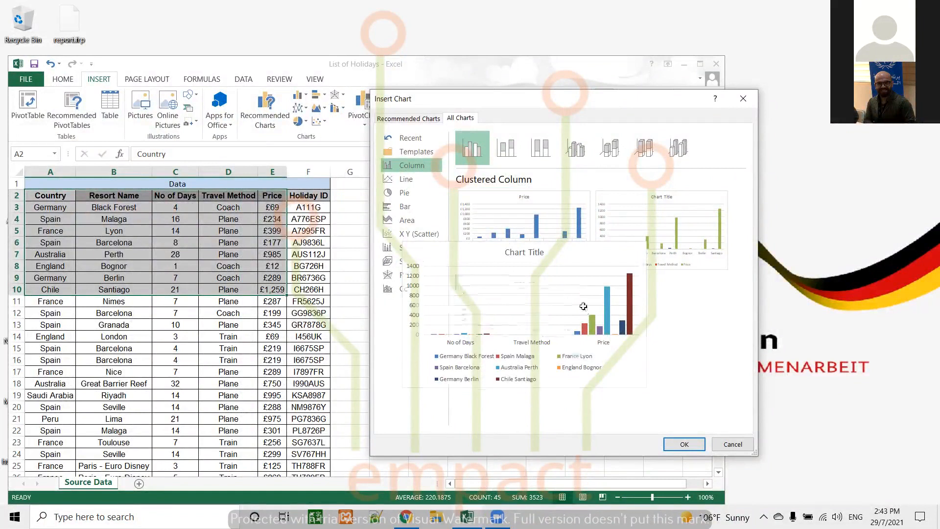
key("Return")
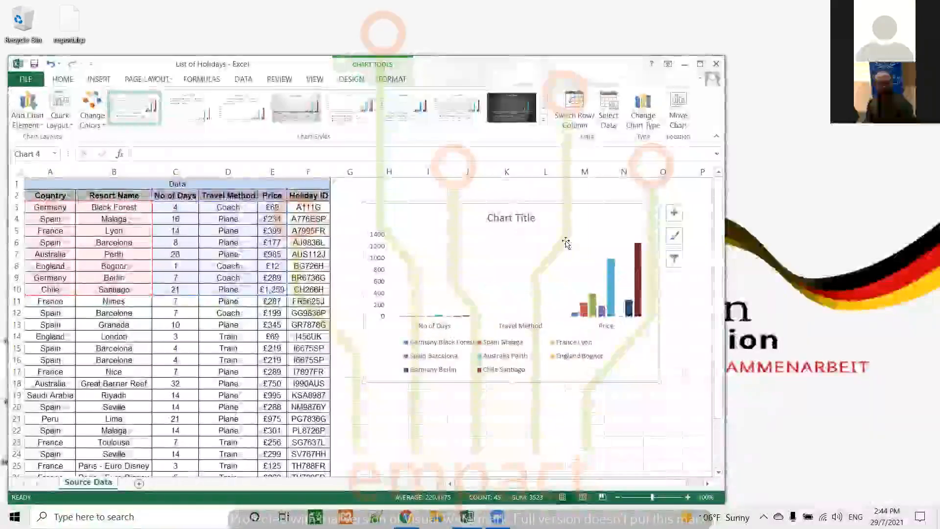
Preview the available chart styles, including Style 3, on the column chart.
left_click(544, 123)
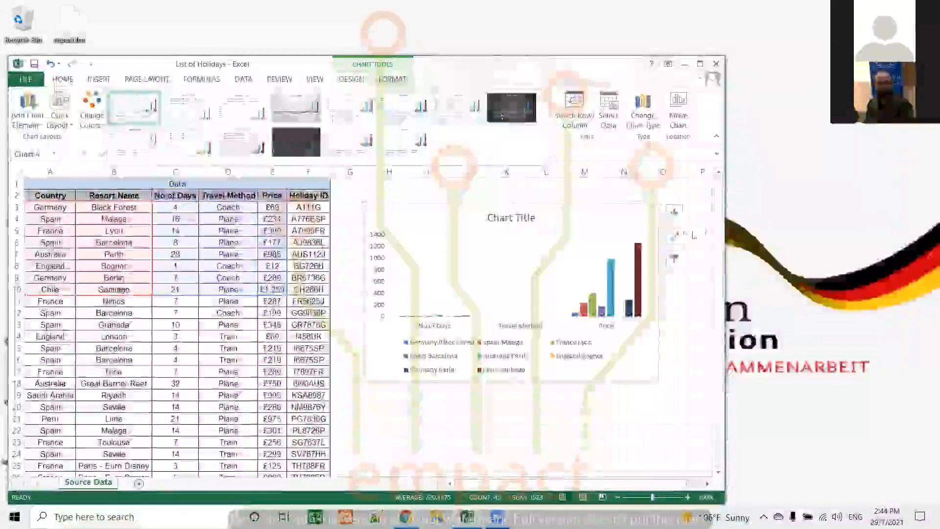
left_click(675, 236)
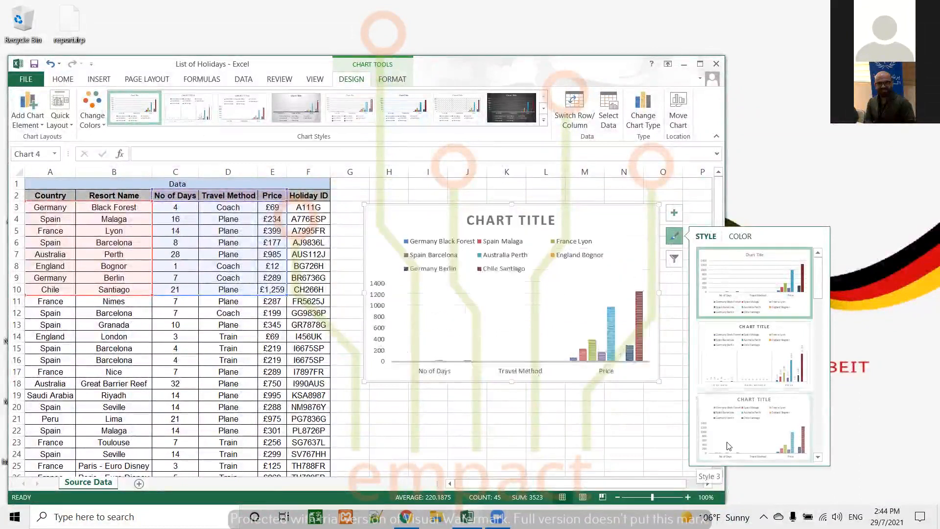
left_click(687, 195)
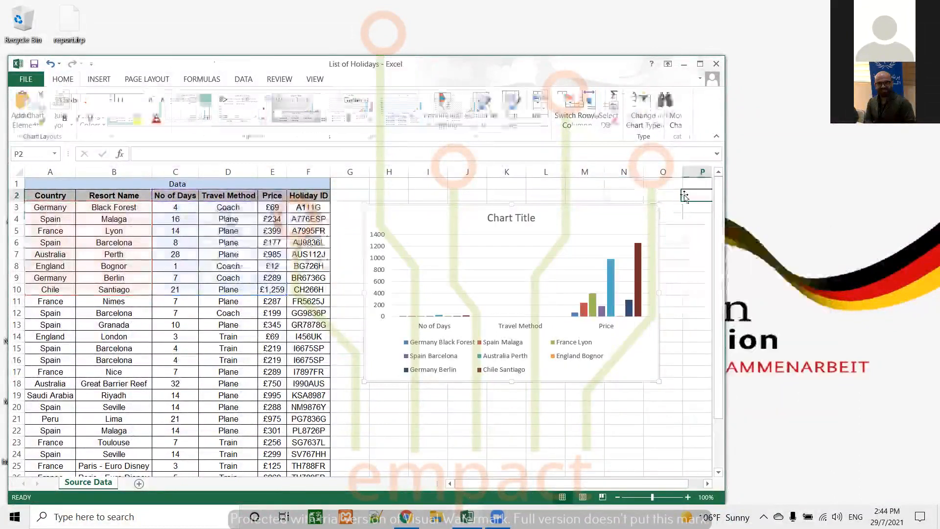
Narrow the workbook window and move the column chart closer to the holiday data.
left_click(642, 220)
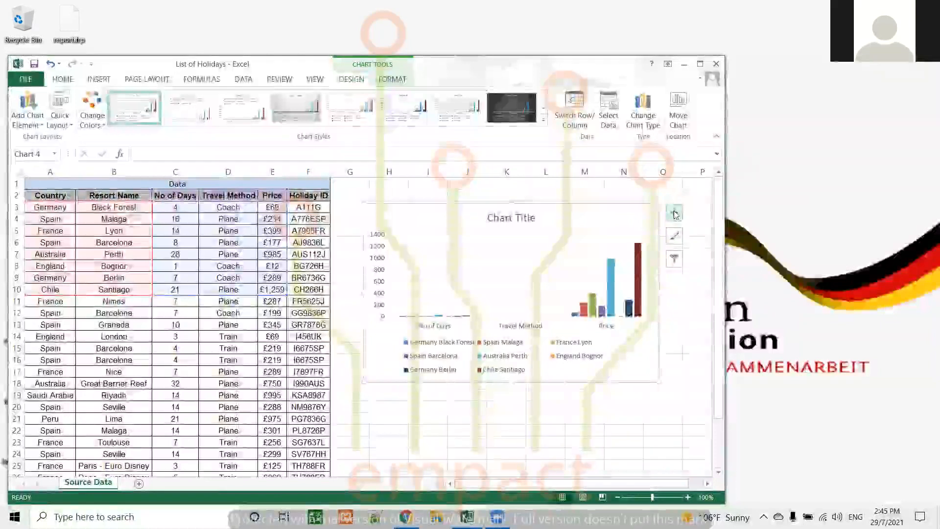
left_click(675, 214)
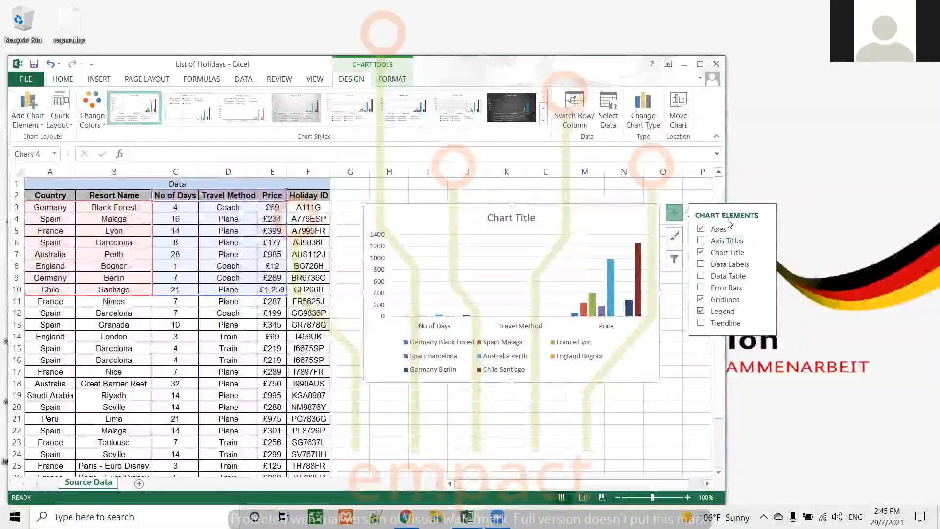
left_click_drag(725, 173, 688, 172)
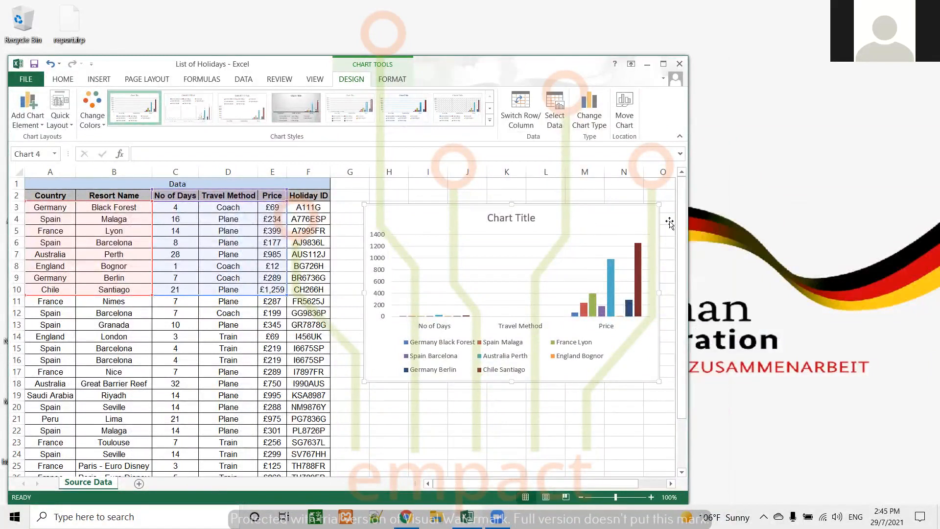
left_click_drag(504, 266, 483, 264)
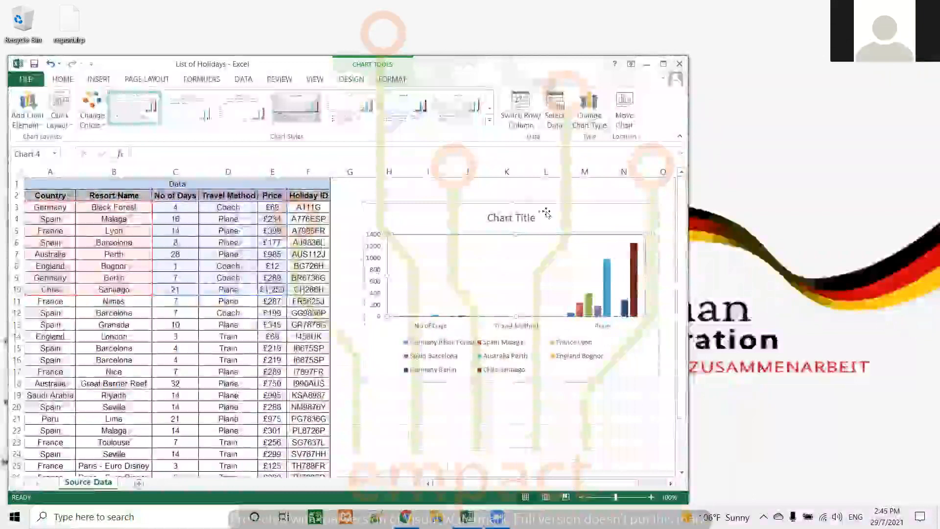
left_click_drag(546, 213, 522, 212)
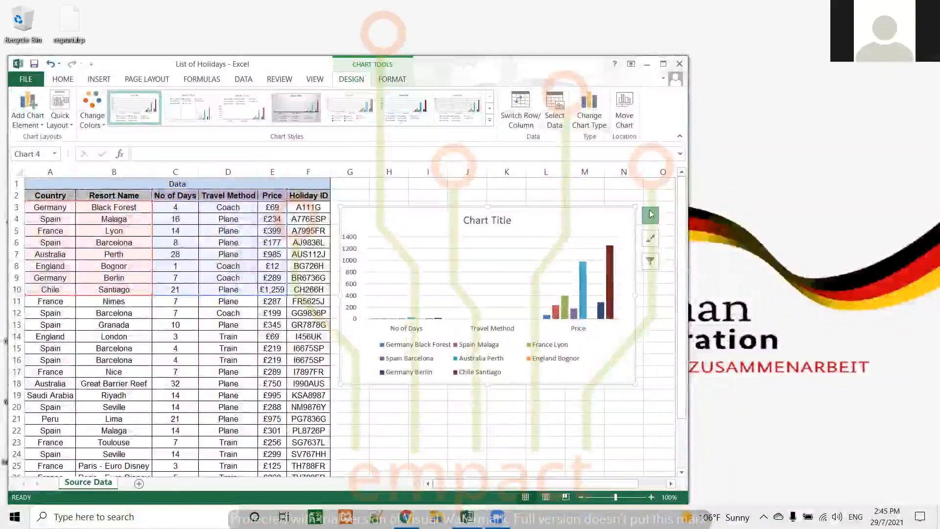
Remove the chart title from the column chart.
left_click(650, 214)
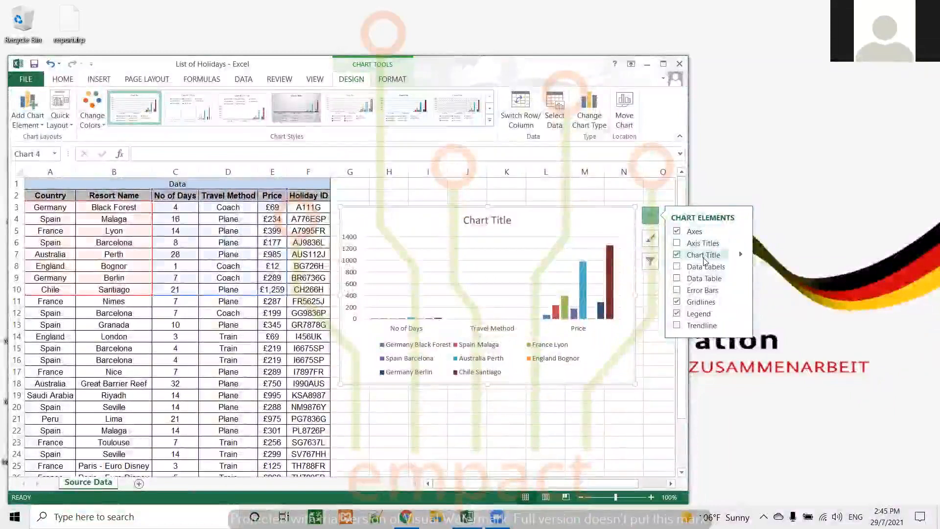
left_click(496, 220)
triple_click(495, 220)
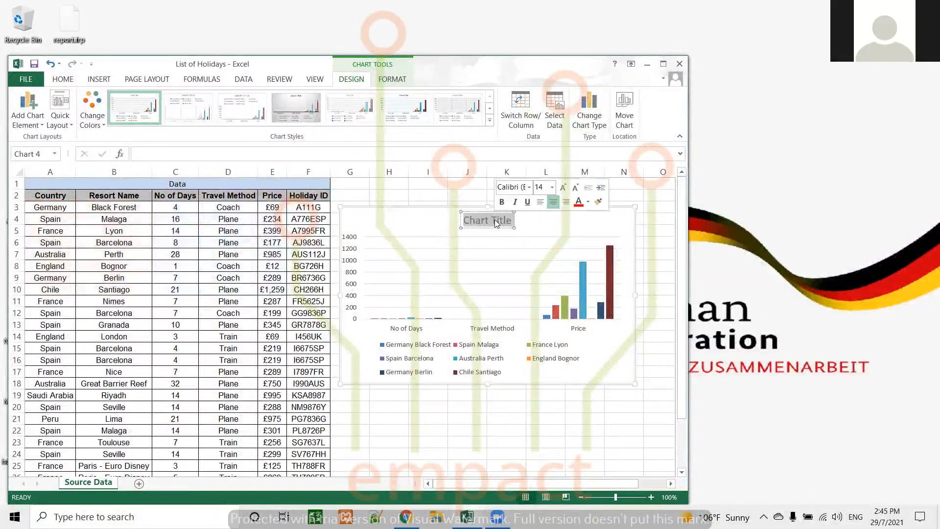
left_click(632, 218)
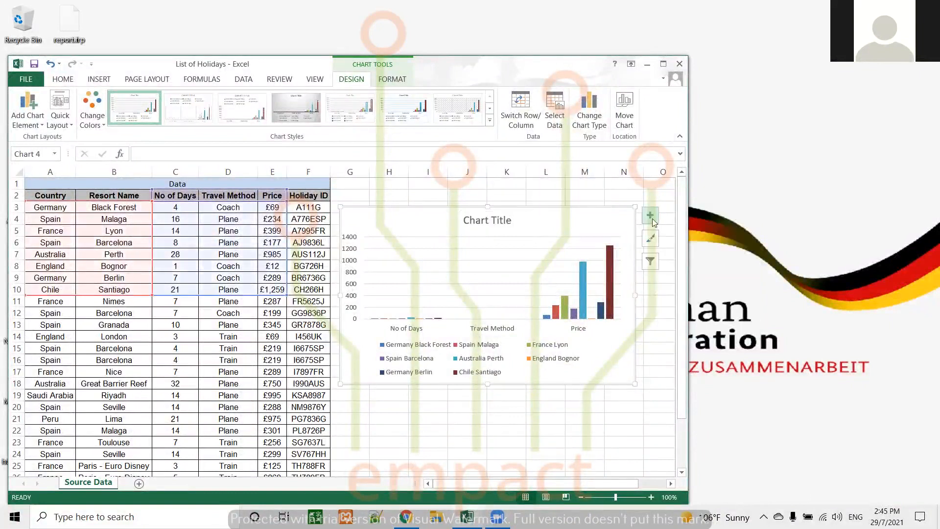
left_click(651, 216)
left_click(676, 255)
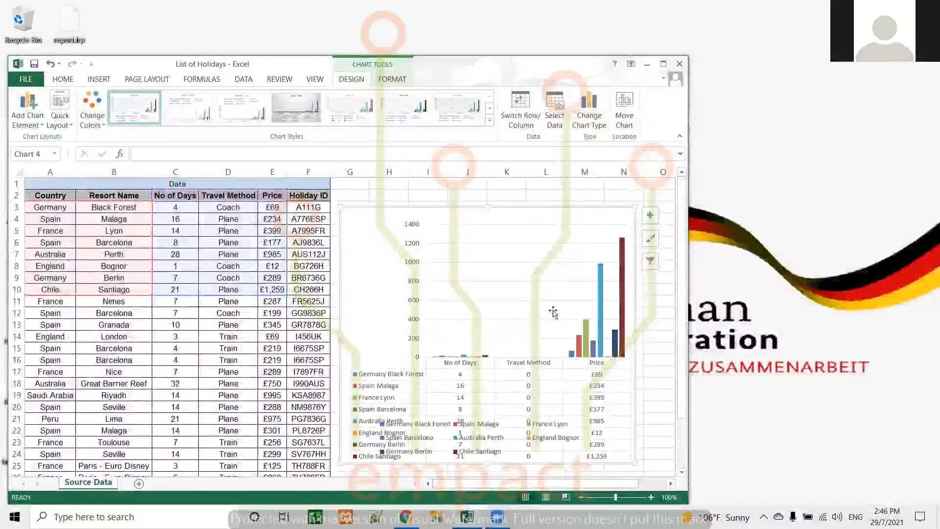
Remove the data table from the column chart.
left_click(520, 308)
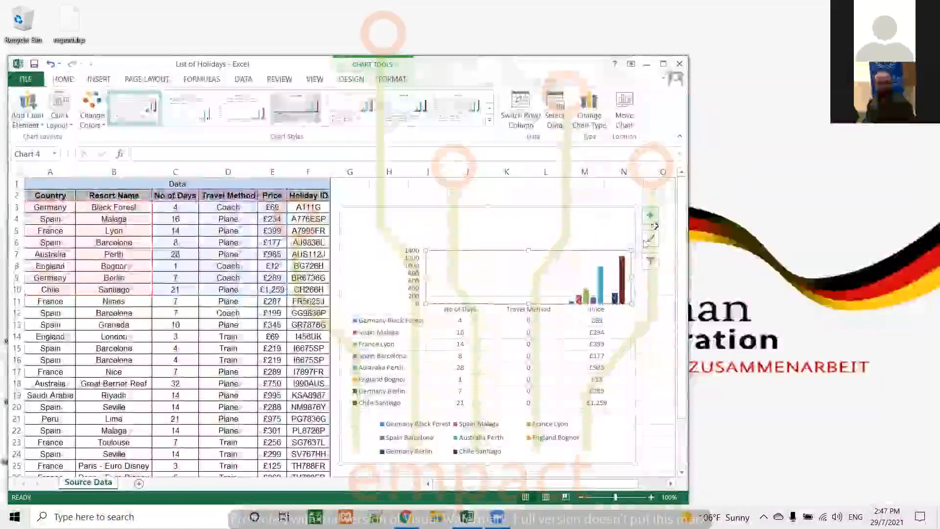
left_click(651, 215)
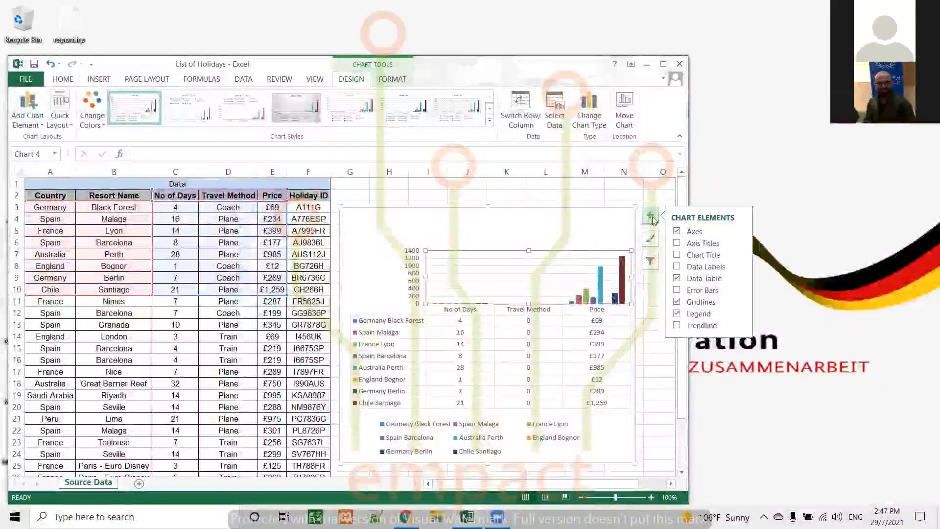
left_click(677, 279)
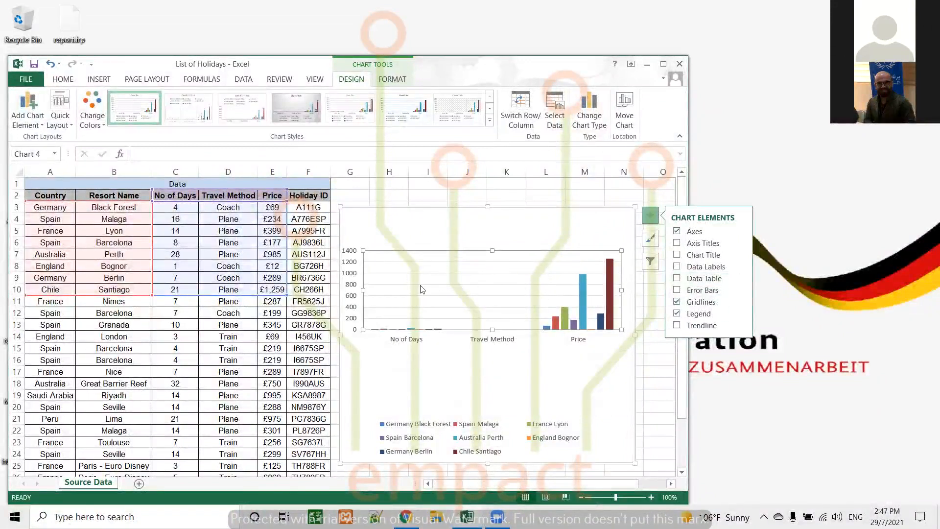
Remove the gridlines and the legend from the column chart.
left_click(677, 303)
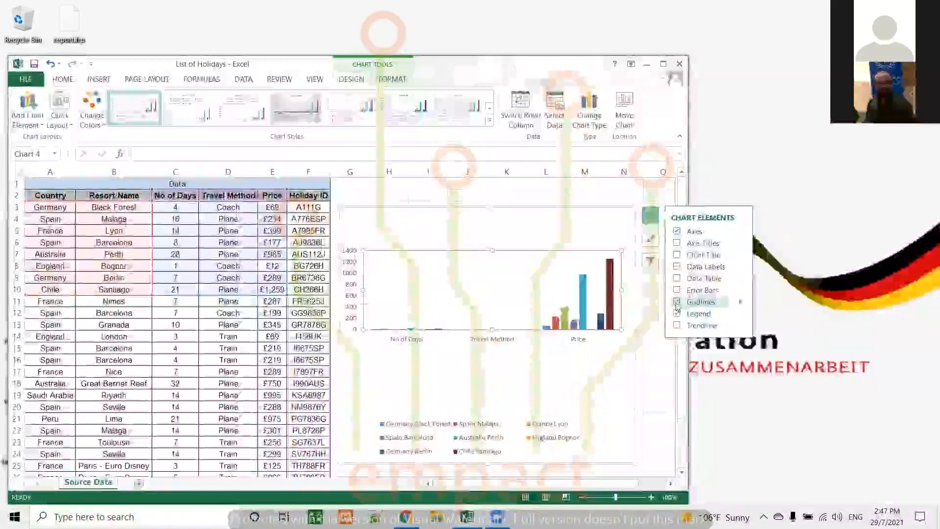
left_click(677, 302)
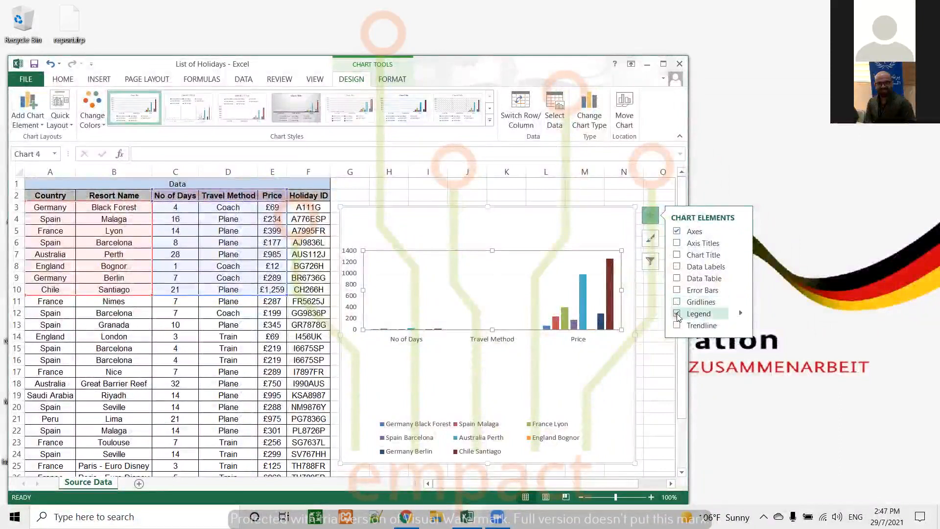
double_click(677, 313)
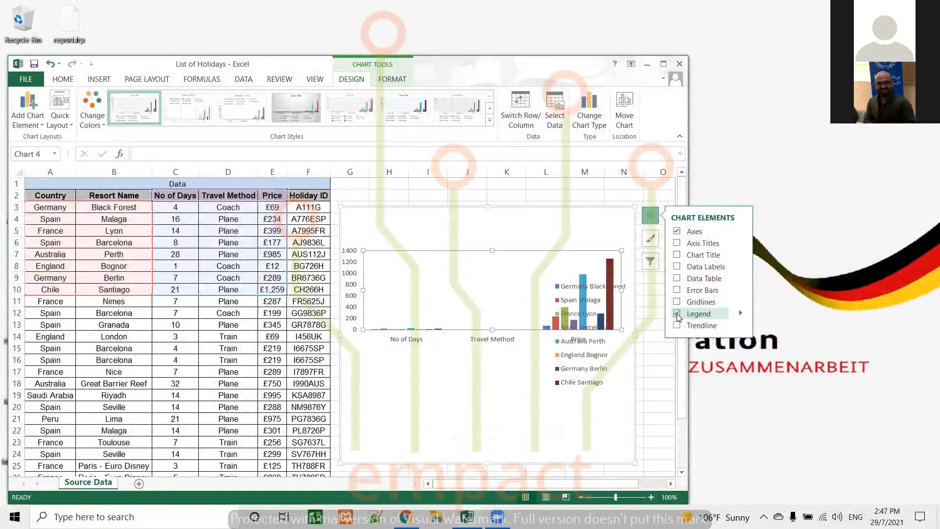
left_click(677, 313)
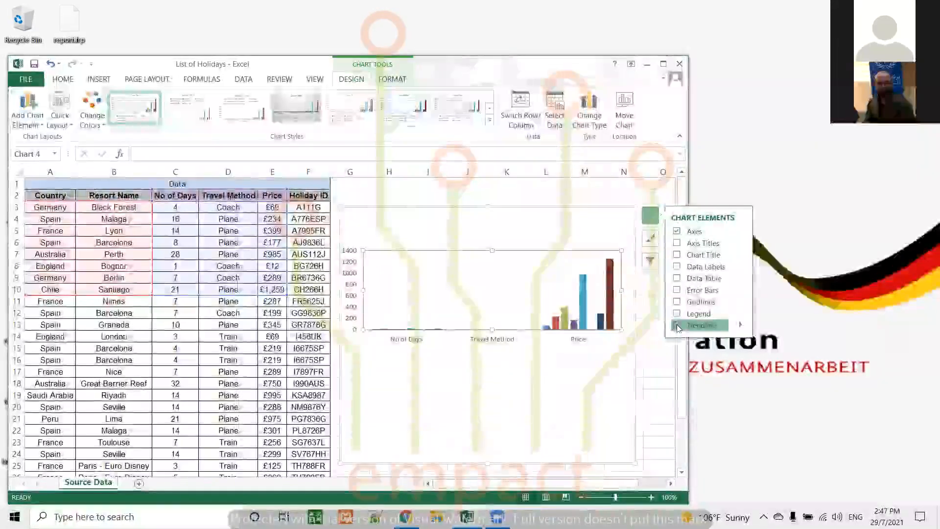
Try a trendline based on the Spain Malaga series in the column chart and remove it again.
left_click(677, 325)
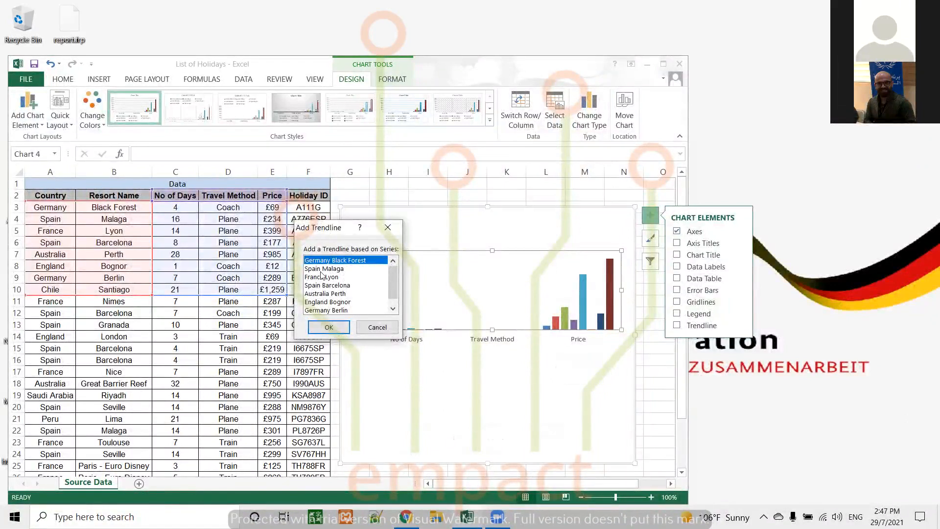
left_click_drag(395, 275, 394, 285)
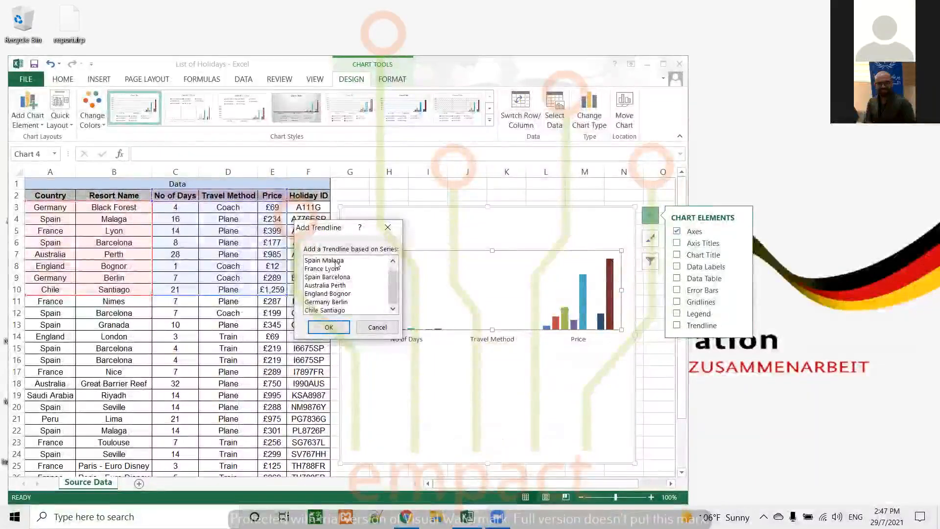
left_click(336, 262)
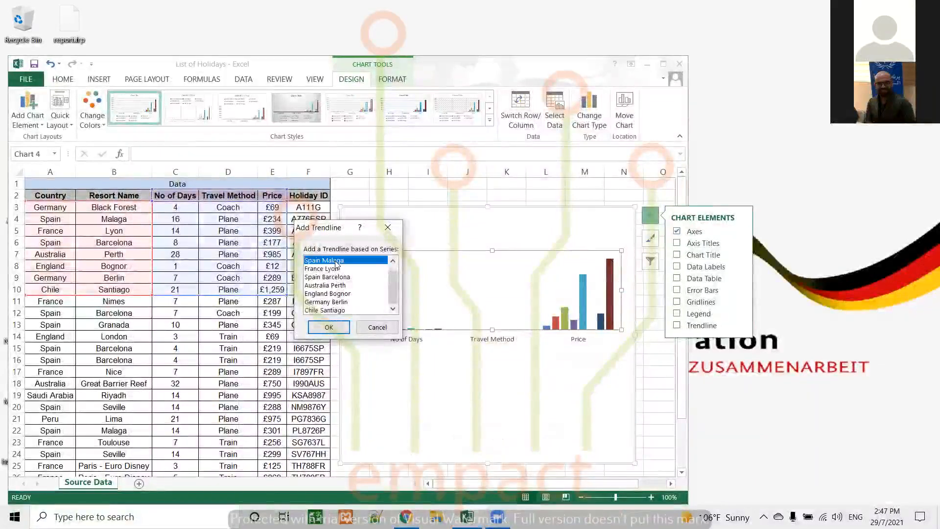
left_click(330, 327)
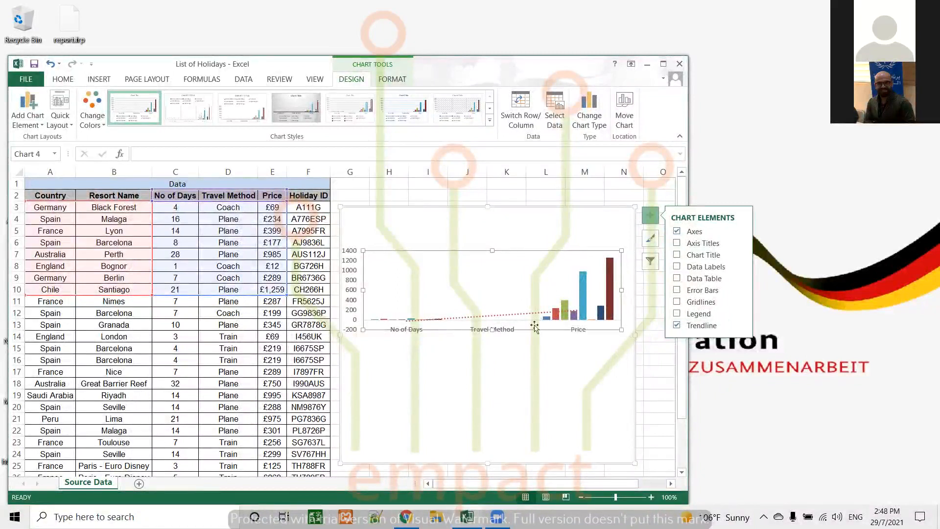
left_click(676, 325)
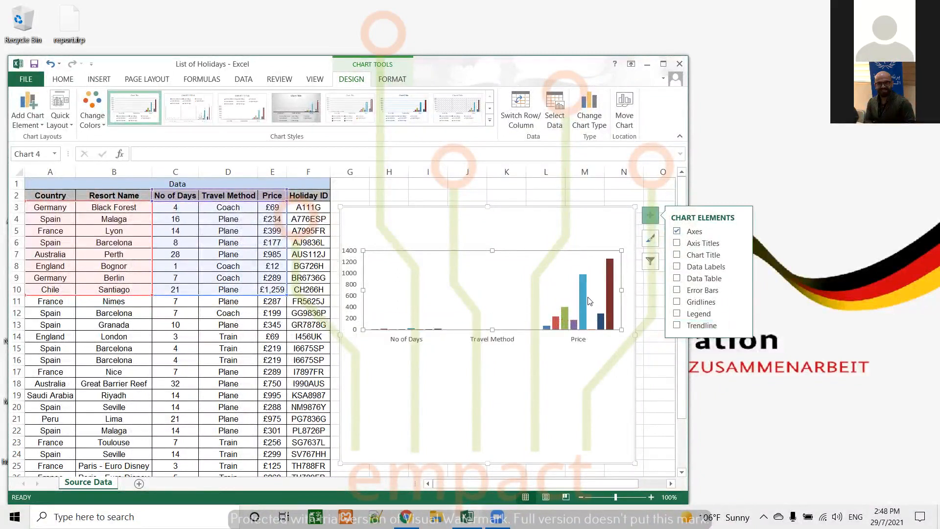
Enlarge the plot area of the column chart downward and upward to fill more of the chart.
left_click_drag(492, 330, 497, 429)
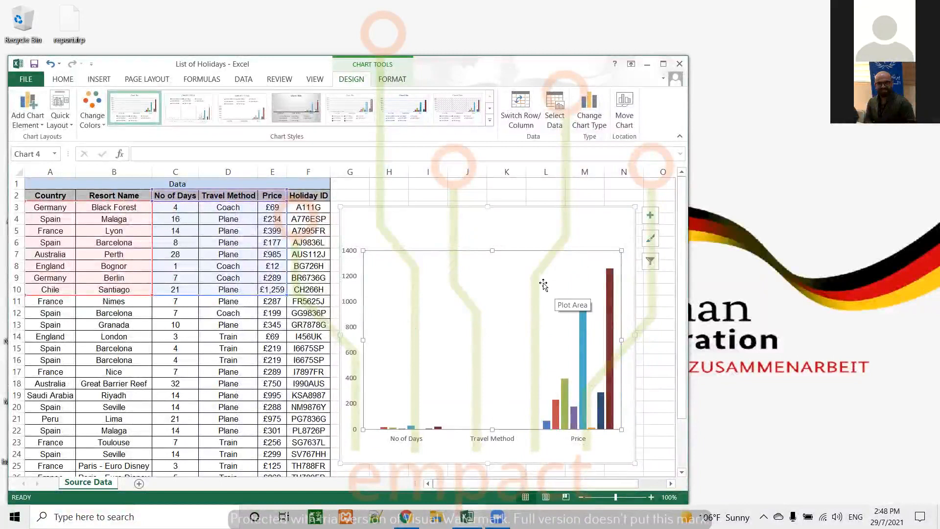
left_click_drag(524, 251, 527, 232)
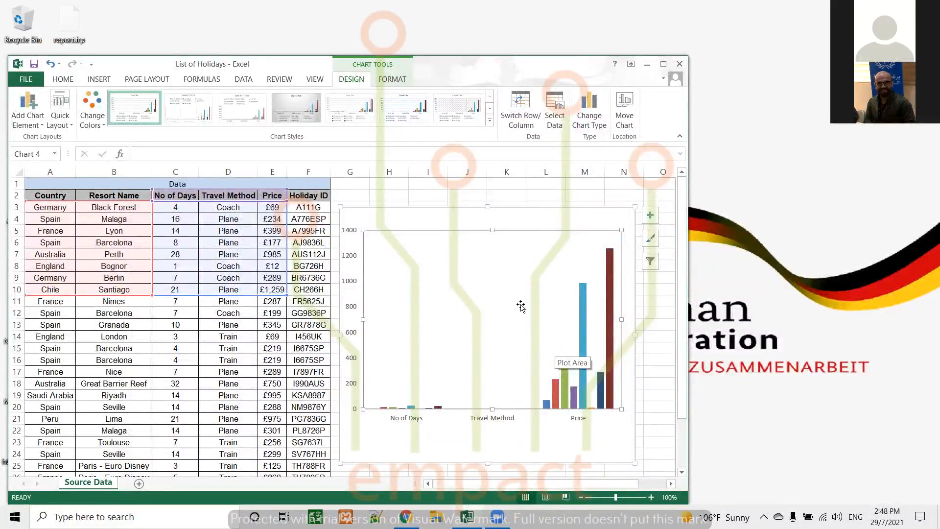
Exclude the Travel Method category from the column chart's source data.
left_click(554, 110)
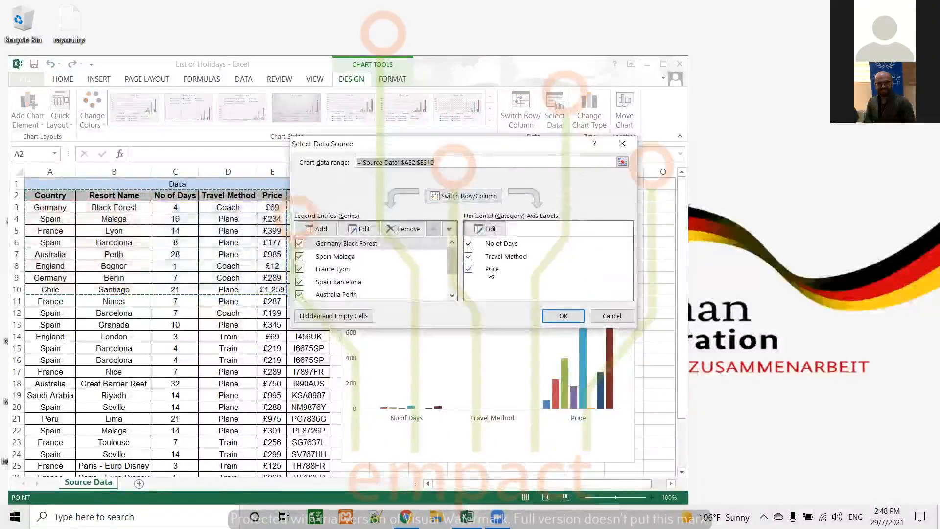
mouse_move(454, 253)
left_mouse_down()
mouse_move(460, 282)
mouse_move(454, 247)
left_mouse_up()
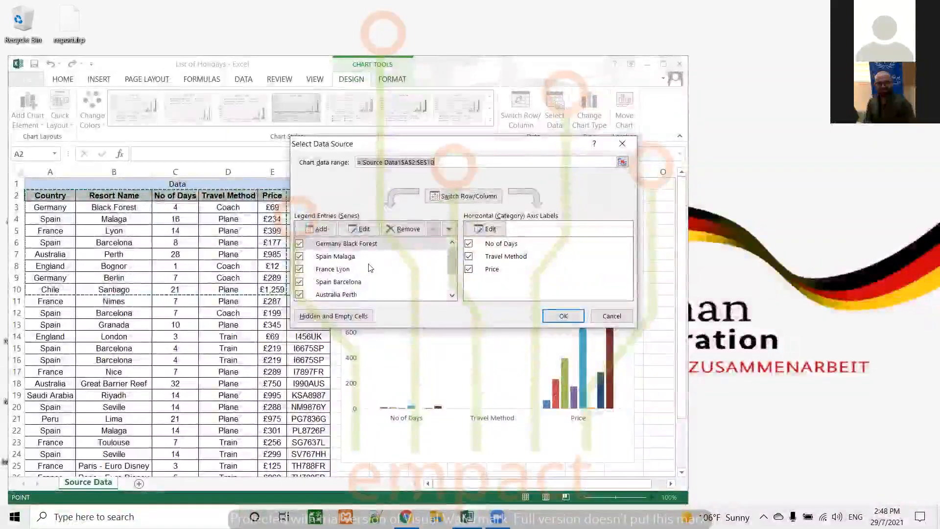
left_click(469, 257)
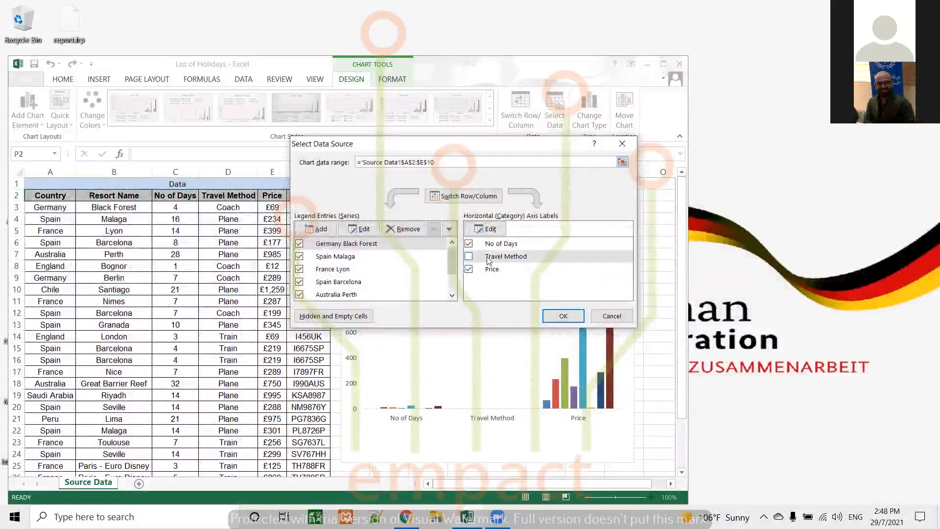
left_click(570, 316)
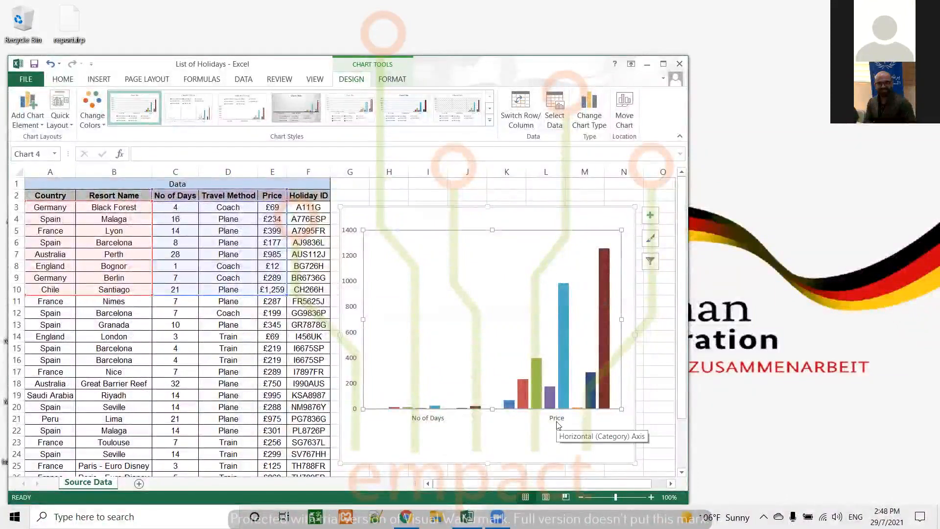
Show the legend and resize it to span the chart's width below the category labels.
left_click(650, 218)
left_click(685, 314)
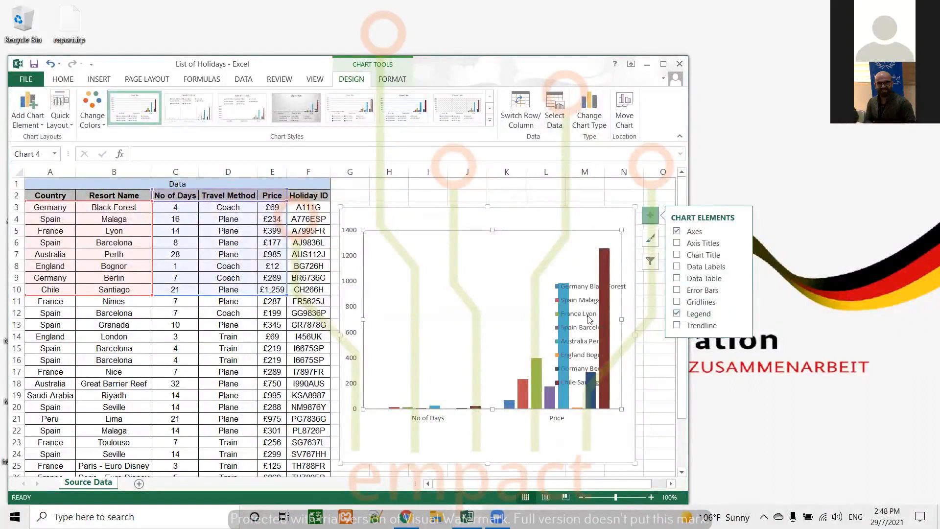
left_click(580, 297)
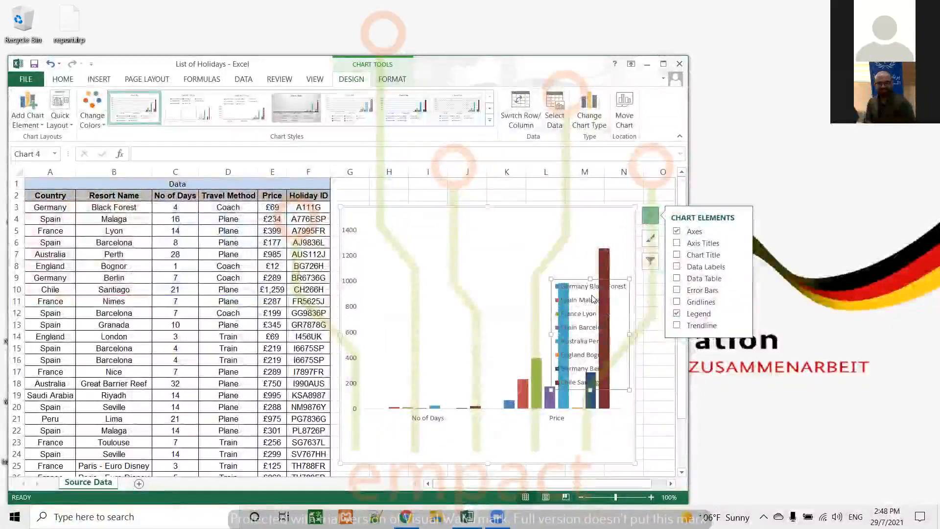
left_click_drag(596, 353, 636, 405)
left_click_drag(477, 406, 354, 409)
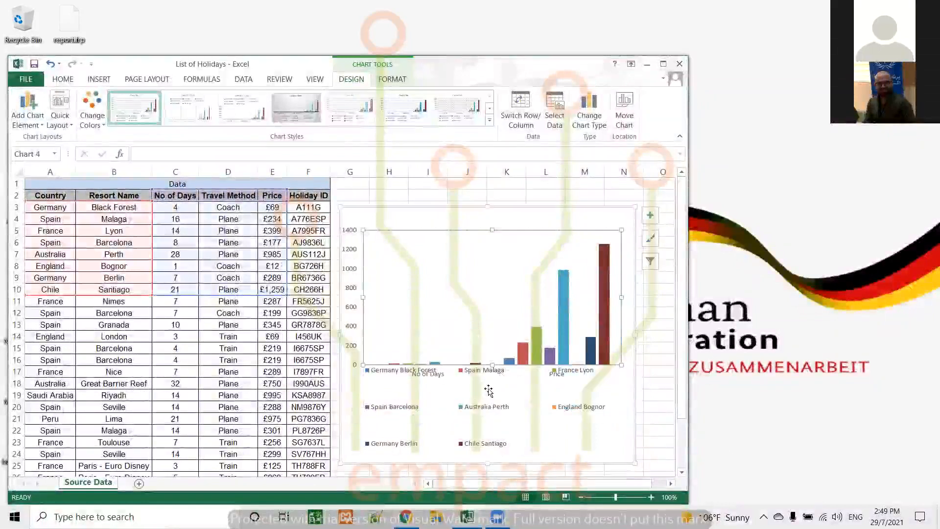
left_click_drag(494, 351, 496, 395)
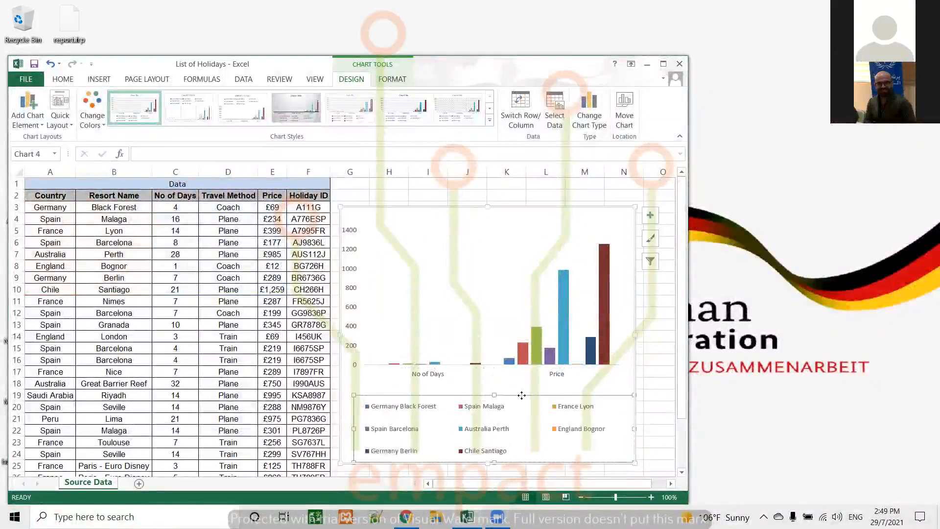
left_click(510, 341)
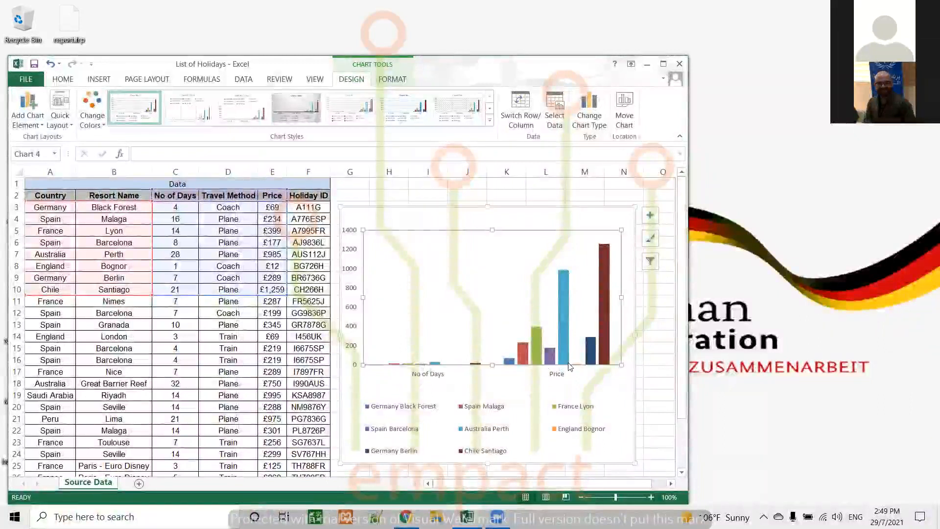
Hide the axes of the column chart and show them again.
left_click(653, 216)
left_click(655, 218)
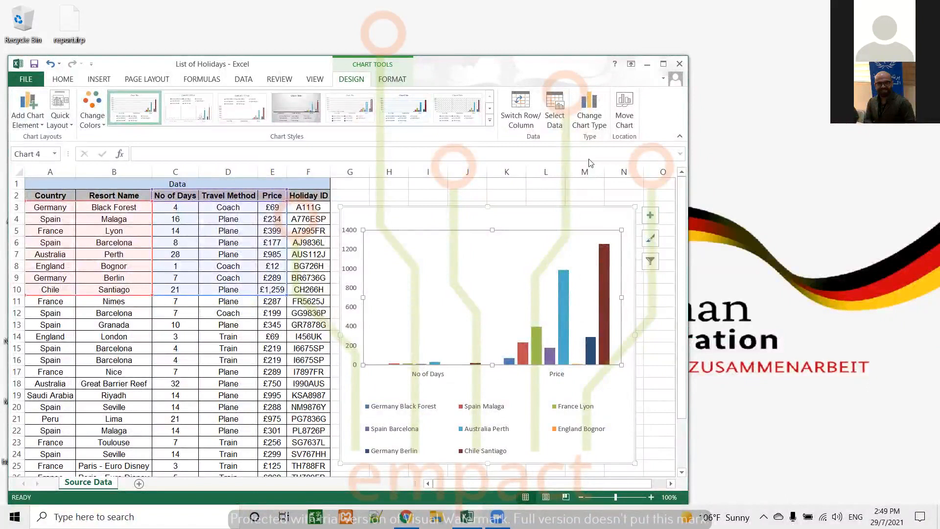
left_click(651, 216)
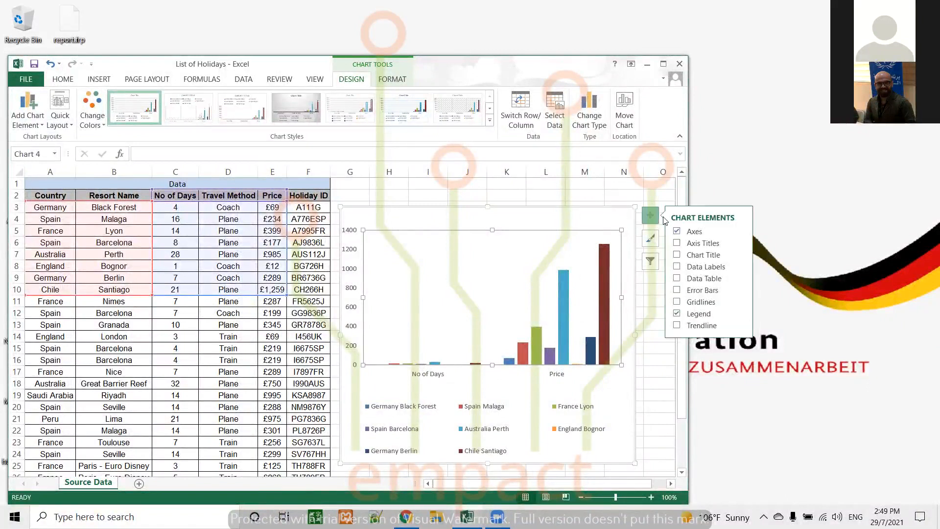
left_click(678, 231)
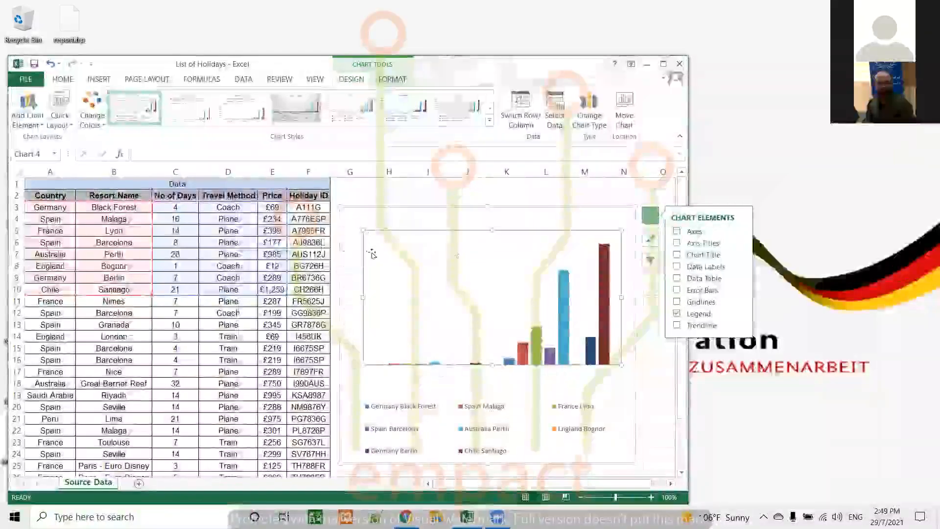
left_click(677, 231)
Add a data series to the chart with its name taken from cell A18 (Australia) and its values from cell B18.
left_click(559, 108)
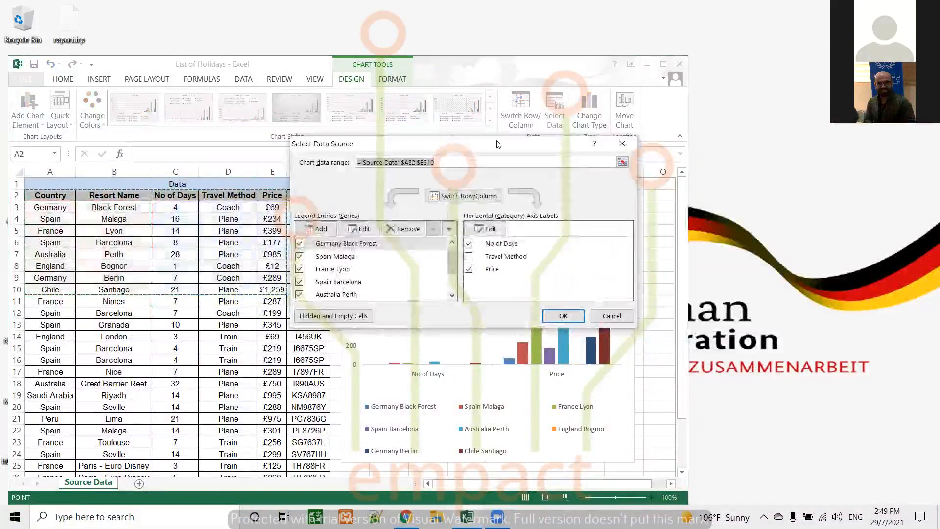
left_click_drag(454, 258, 455, 289)
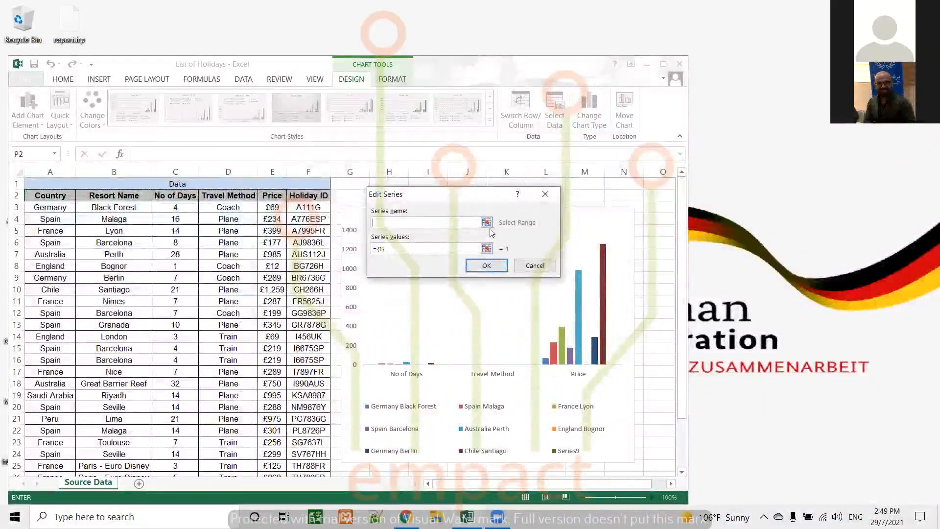
left_click(57, 209)
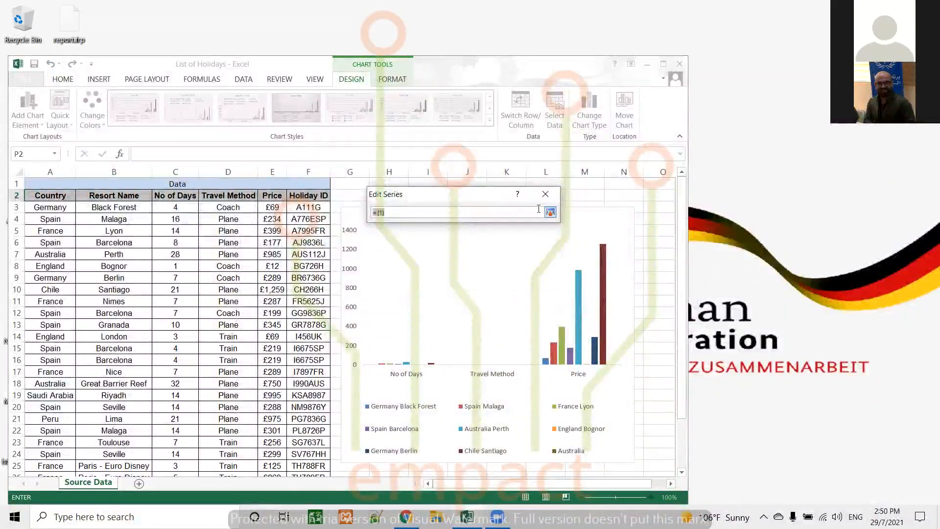
key("Return")
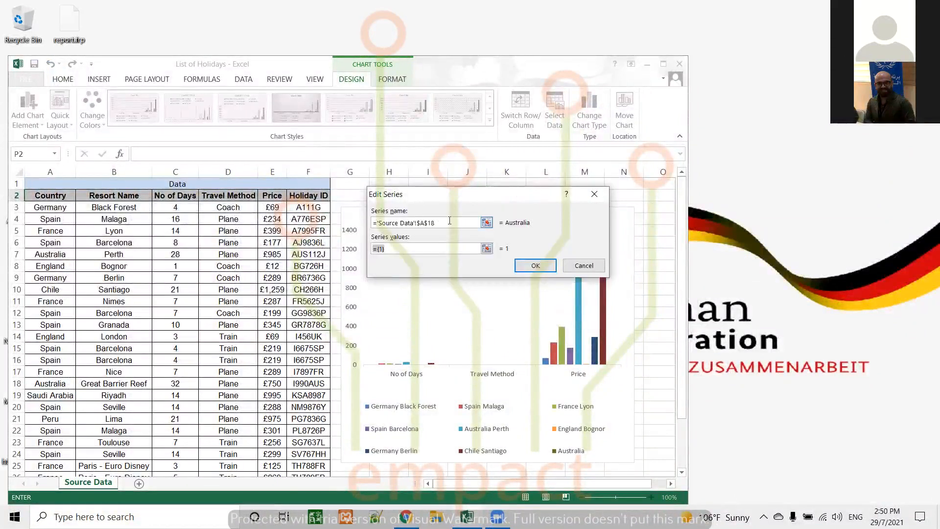
left_click(486, 248)
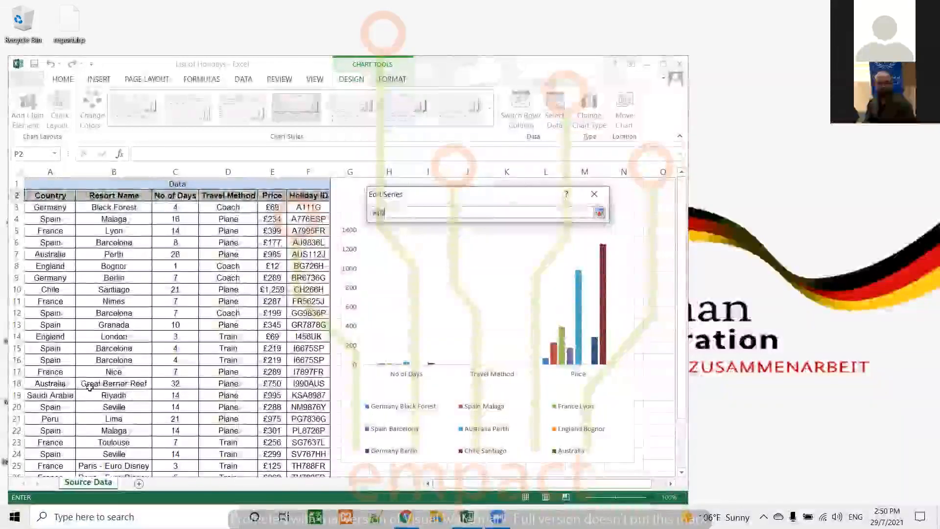
left_click(89, 387)
key("Return")
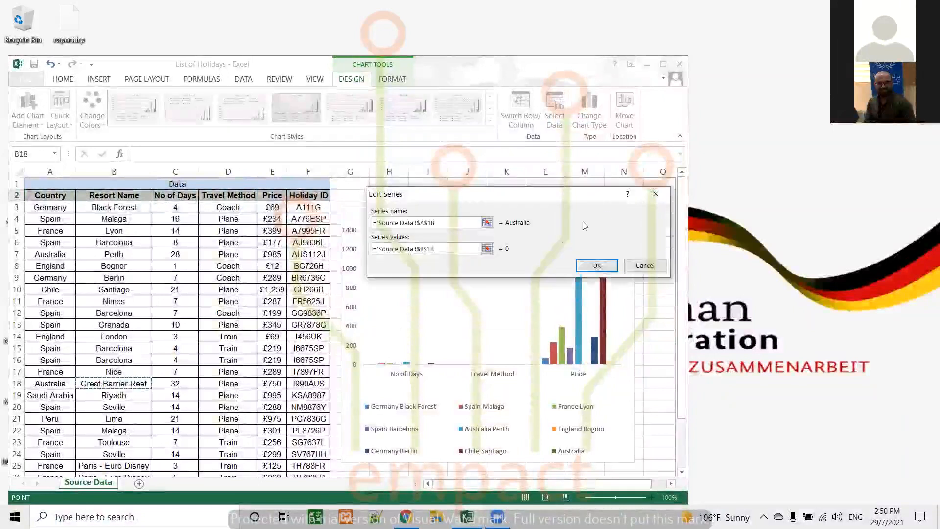
left_click(596, 265)
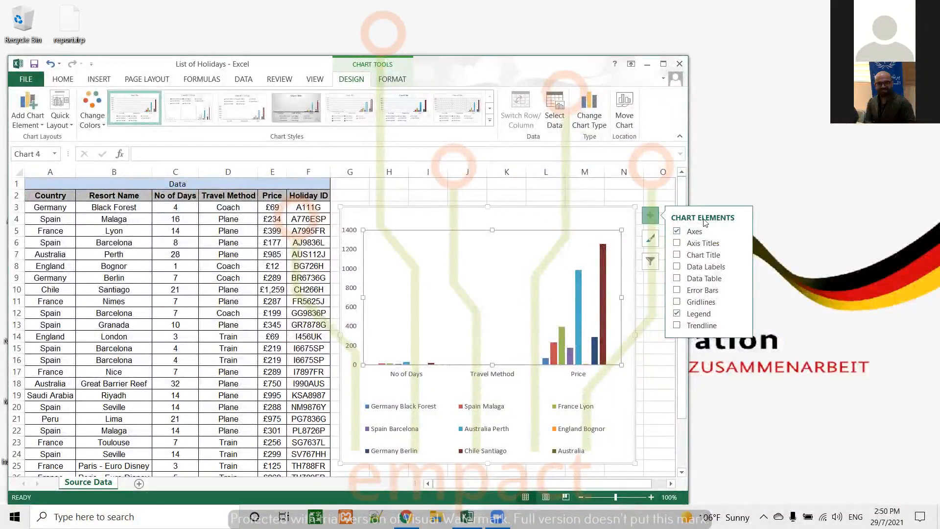
Exclude the Travel Method category again from the chart containing the added Australia series.
left_click(555, 105)
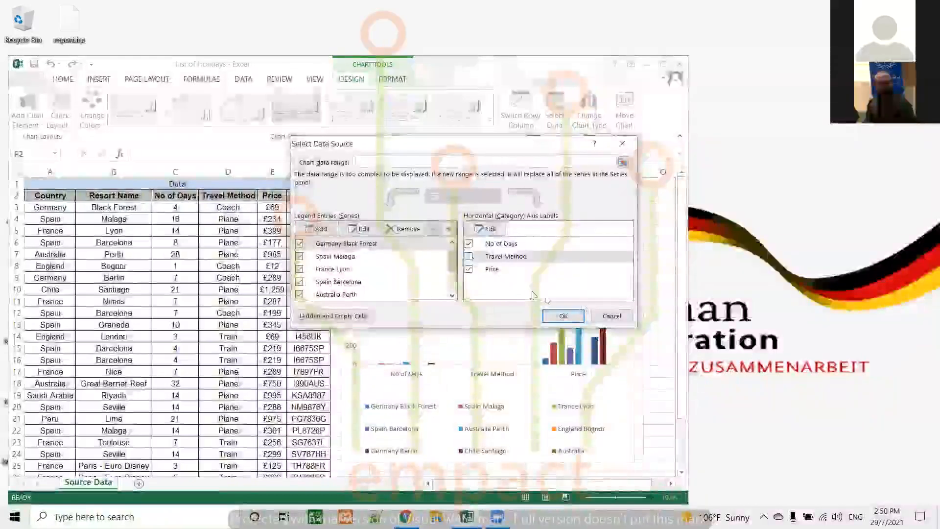
left_click(574, 318)
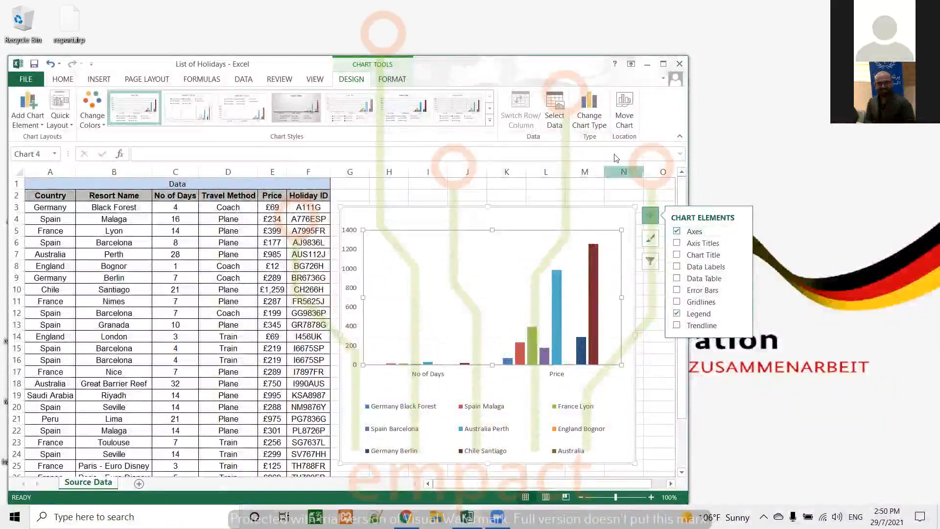
left_click(554, 104)
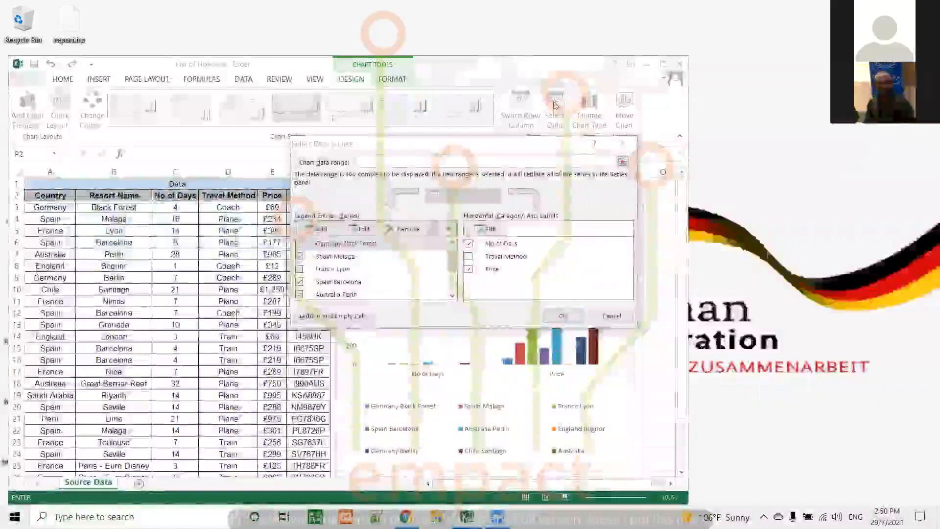
left_click(611, 316)
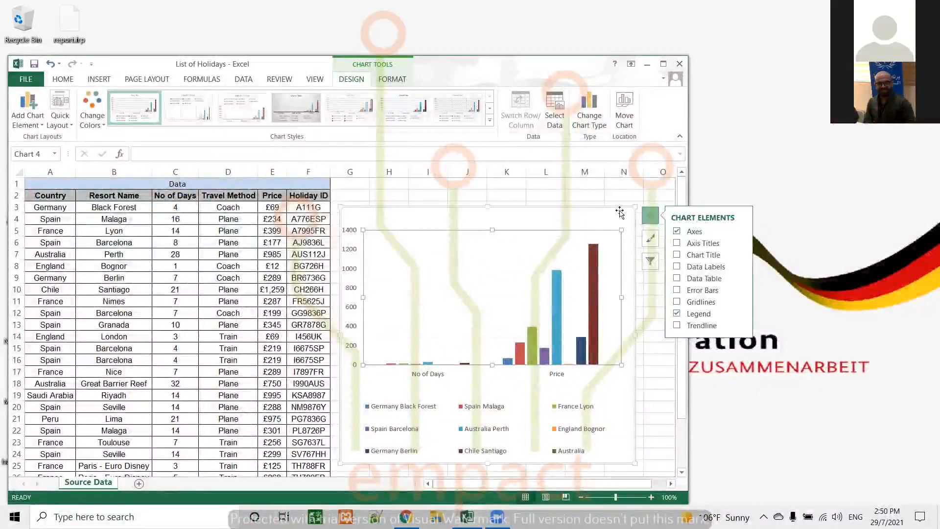
left_click(652, 354)
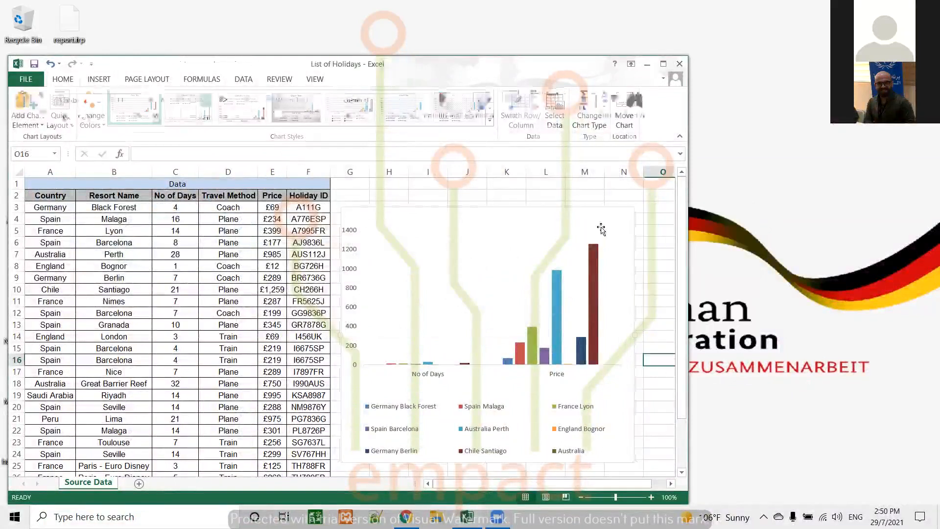
Preview the line chart variants for the holidays column chart, from Stacked Line through 100% Stacked Line with Markers to 3-D Line.
left_click(595, 213)
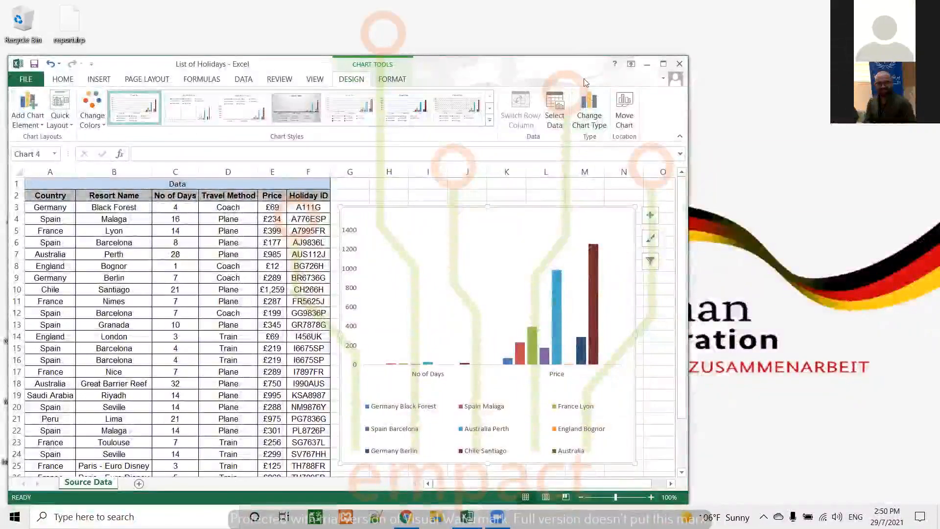
left_click(590, 109)
left_click_drag(557, 103, 505, 100)
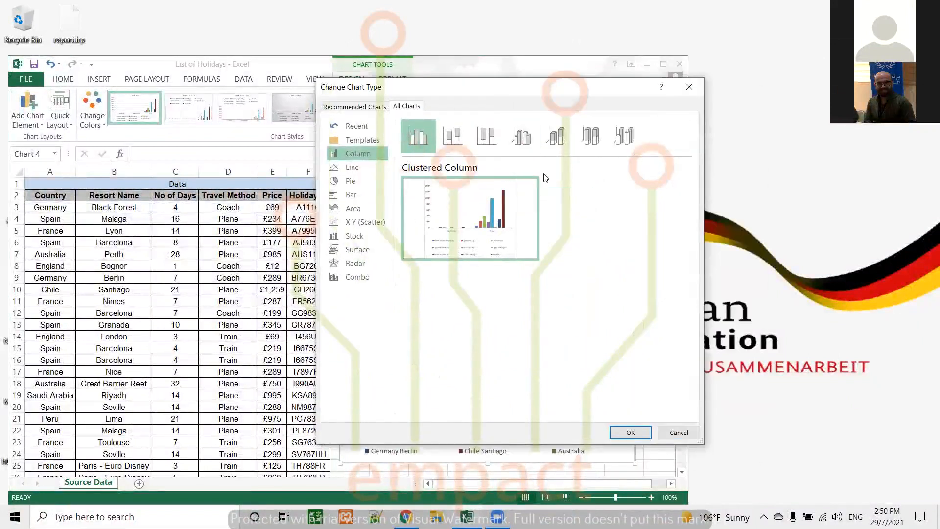
left_click(351, 168)
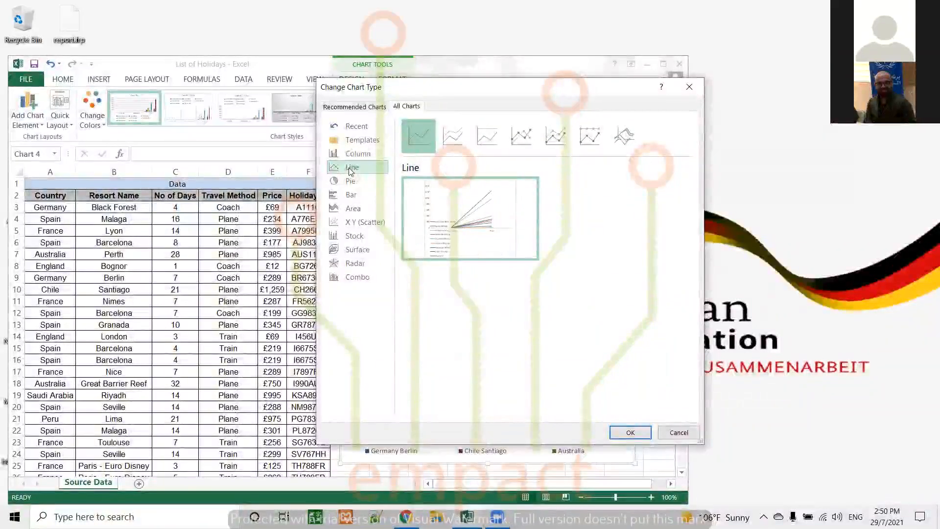
left_click(460, 139)
left_click(489, 132)
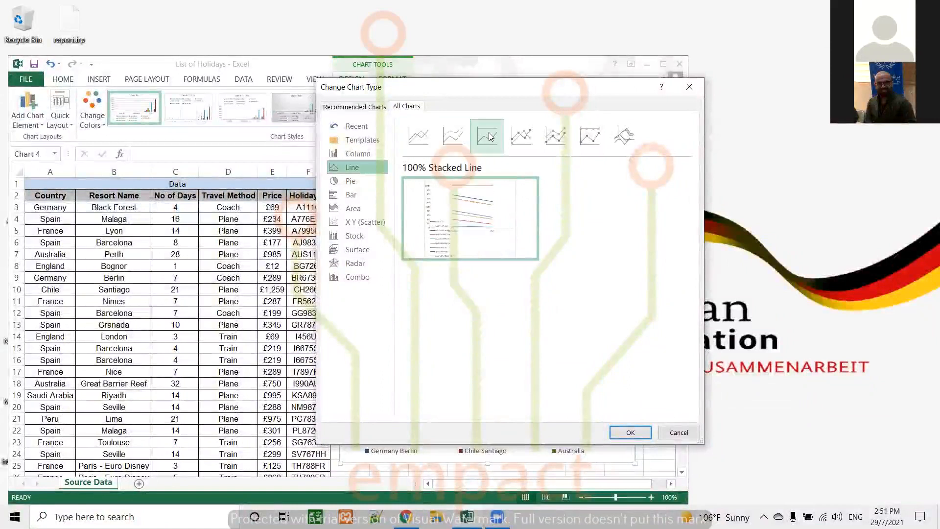
left_click(523, 136)
left_click(556, 136)
left_click(590, 136)
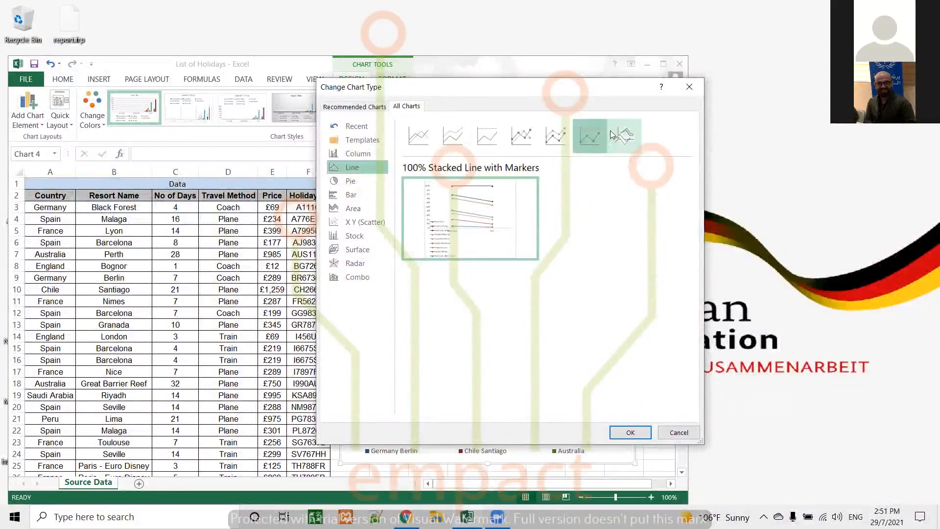
left_click(612, 135)
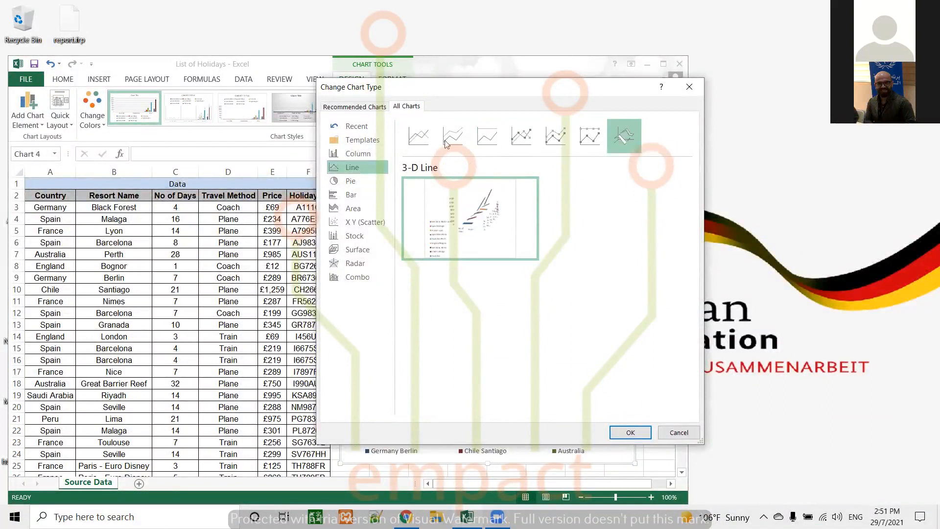
Preview the pie chart variants, including Doughnut and the basic Pie, and cancel the chart type change.
left_click(349, 182)
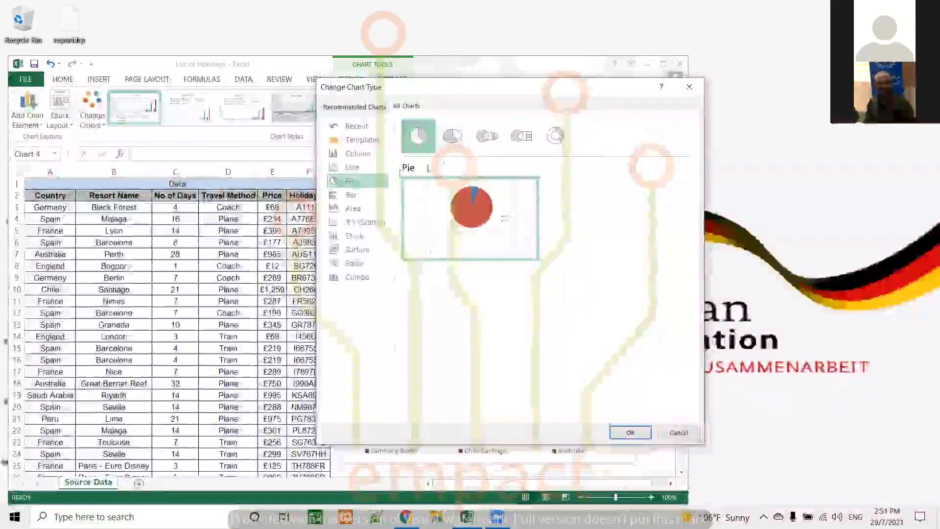
left_click(556, 137)
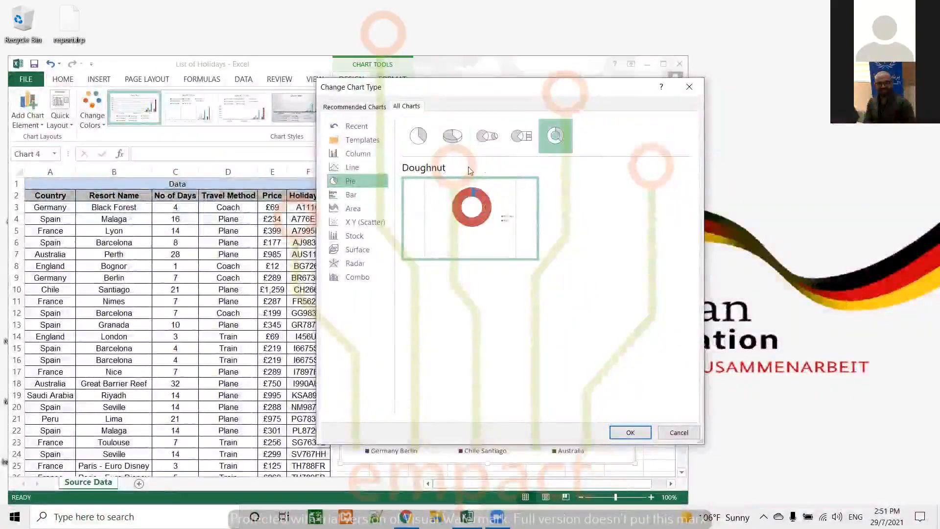
left_click(521, 138)
left_click(474, 134)
left_click(452, 136)
left_click(421, 139)
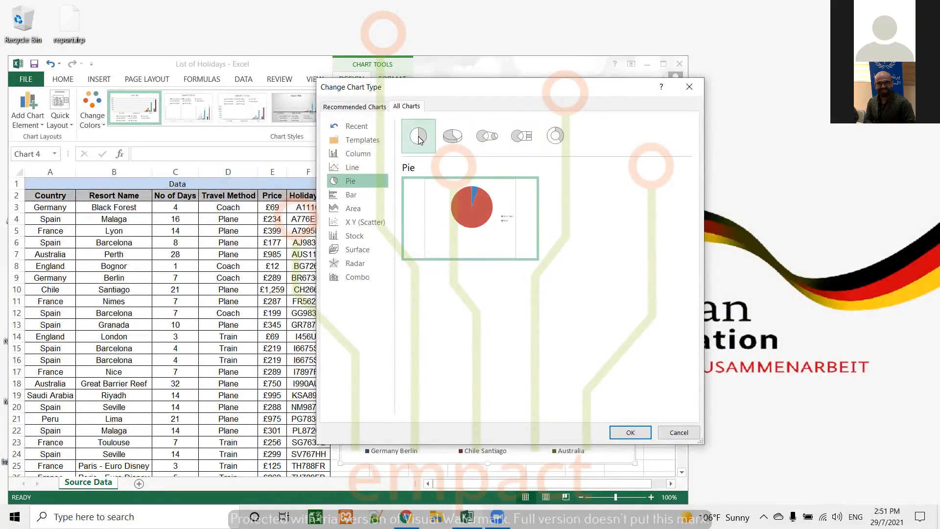
left_click(679, 432)
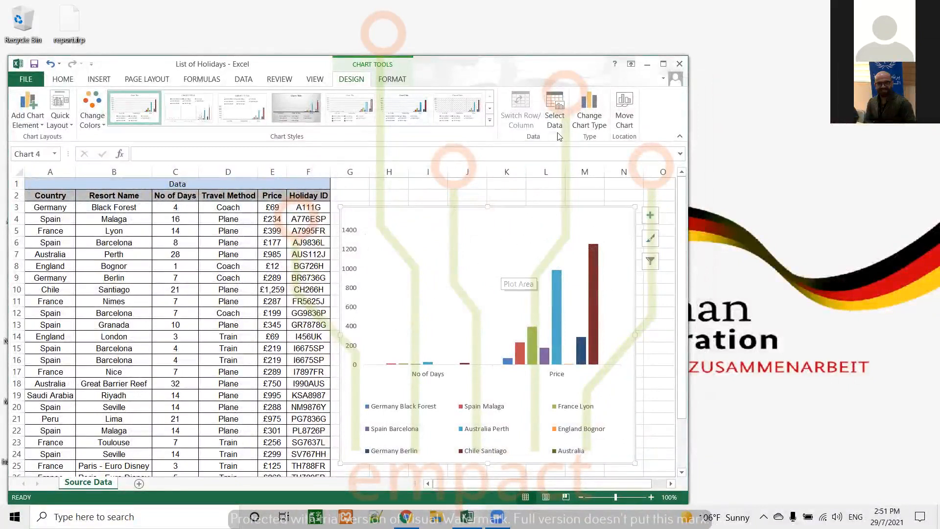
Remove the Australia series from the chart's data source.
left_click(555, 115)
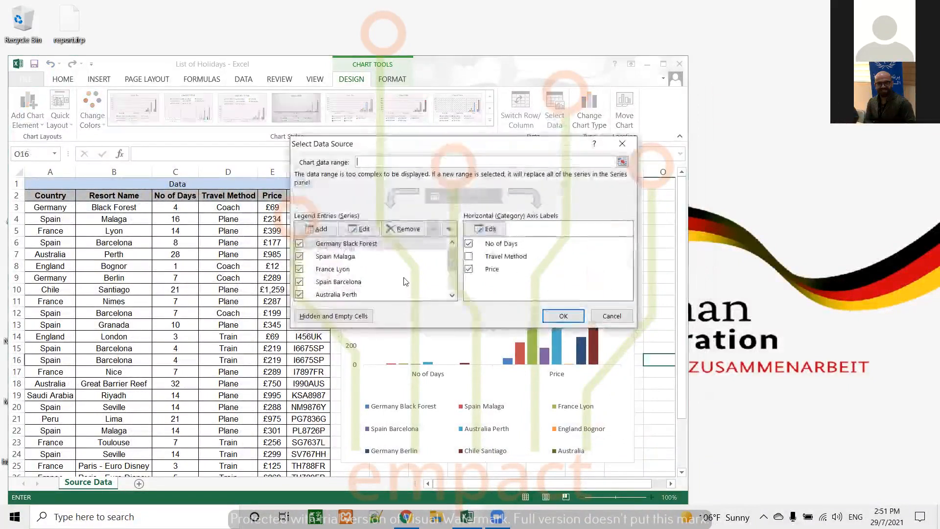
scroll(406, 282, "down", 1)
left_click_drag(452, 258, 457, 290)
left_click(322, 295)
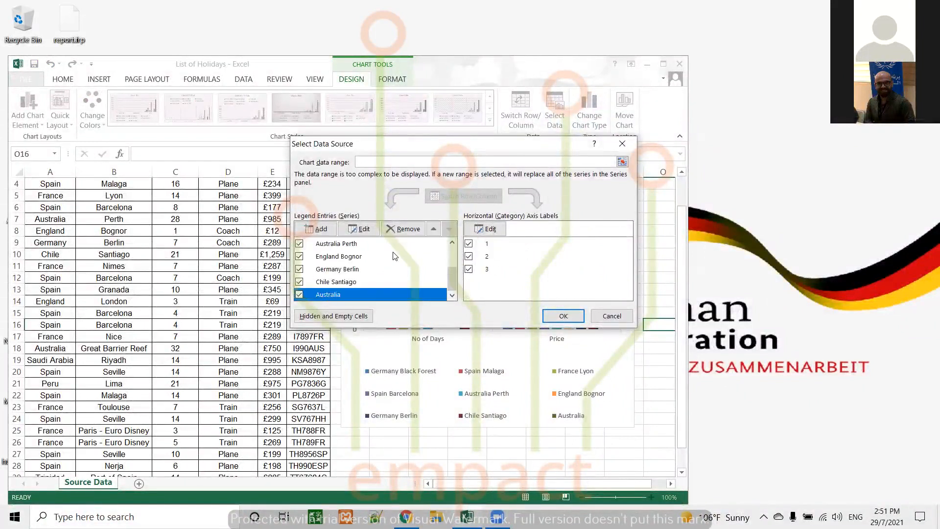
left_click(402, 229)
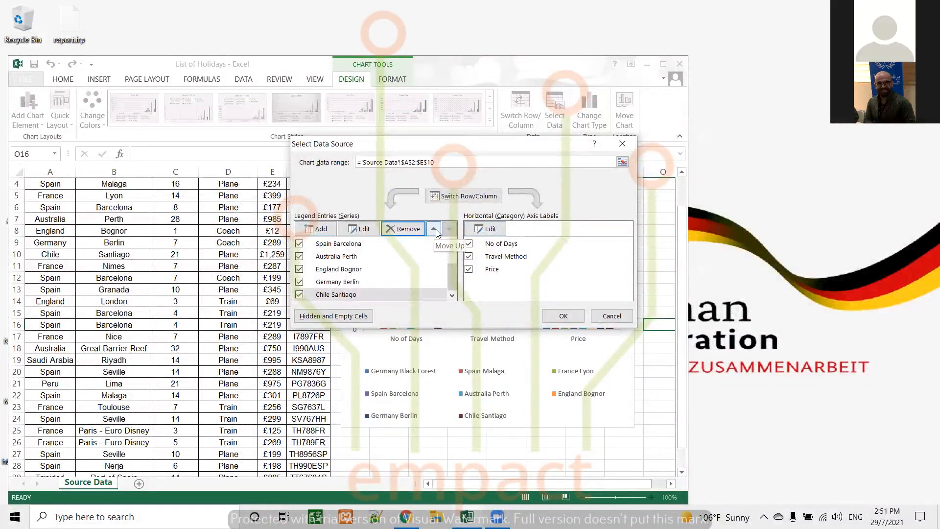
Move the Chile Santiago series up to fourth place in the series order and back down to the end.
left_click_drag(452, 275, 451, 252)
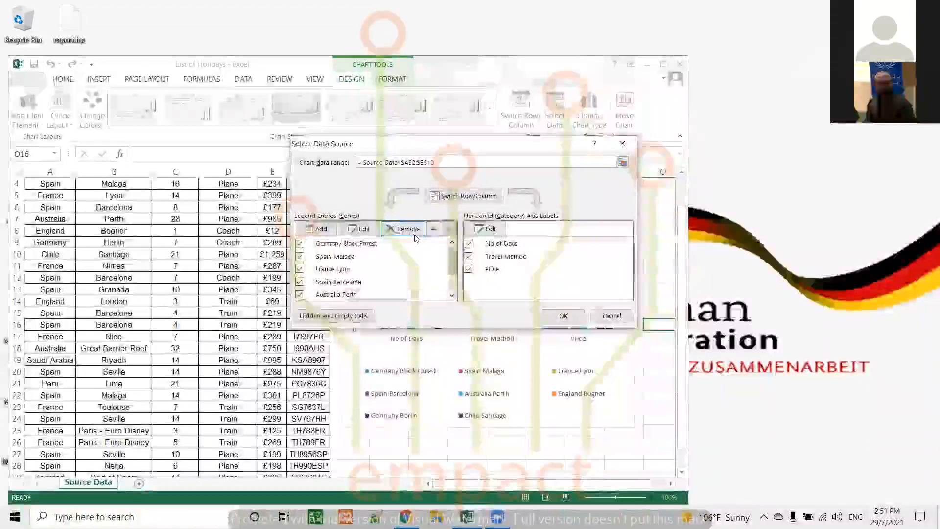
left_click(434, 230)
left_click(434, 230)
left_click(434, 229)
left_click(434, 230)
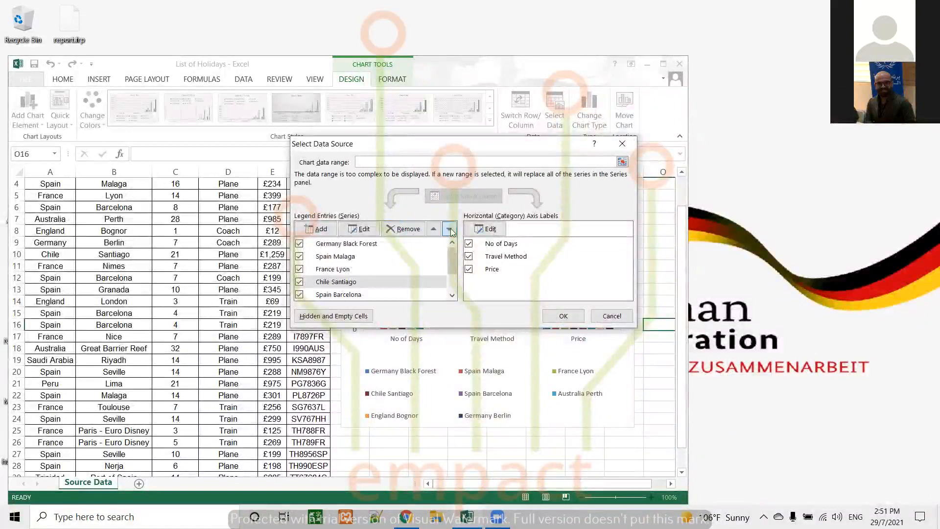
left_click(450, 229)
left_click(450, 229)
left_click(450, 229)
left_click(450, 229)
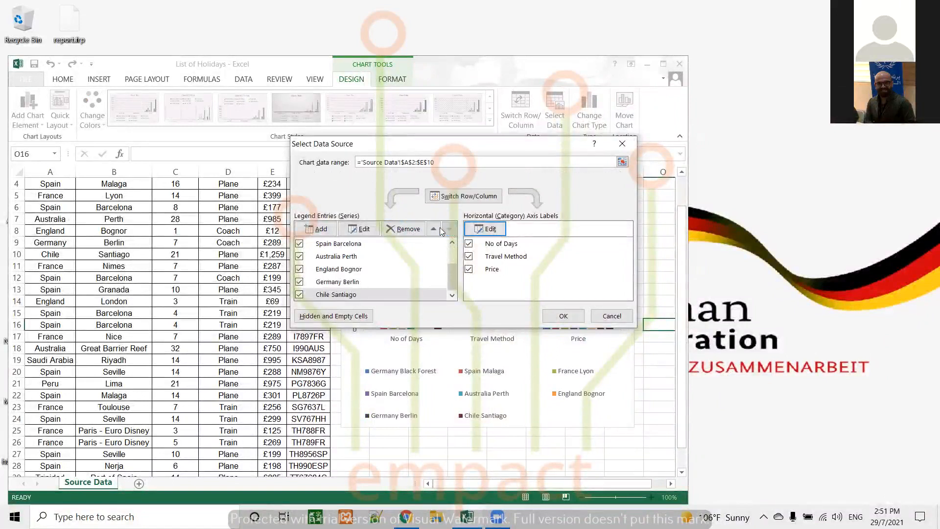
Move the Chile Santiago series to first place in the series order.
left_click(434, 229)
left_click(434, 229)
left_click(434, 229)
left_click(434, 229)
left_click(434, 229)
left_click(433, 229)
left_click(434, 229)
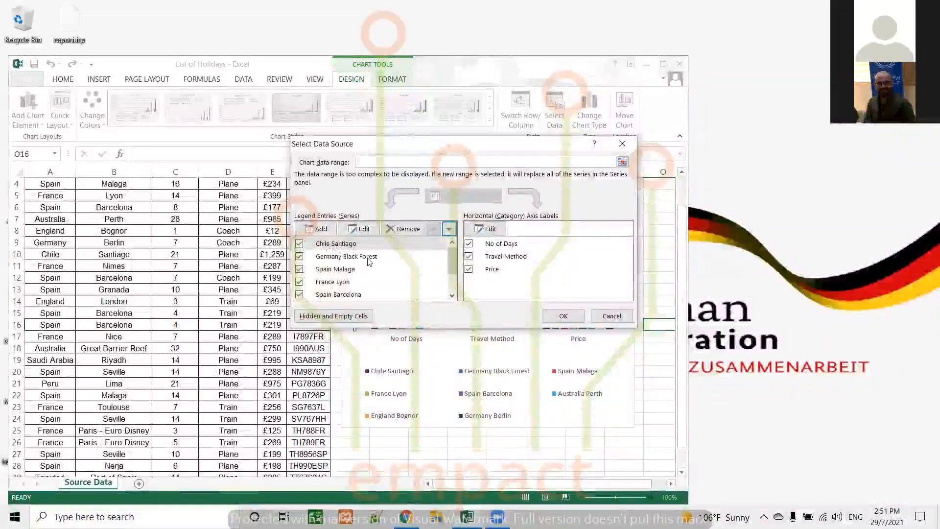
Reorder the series so that Germany Black Forest comes after Spain Malaga and France Lyon takes second place.
left_click(336, 257)
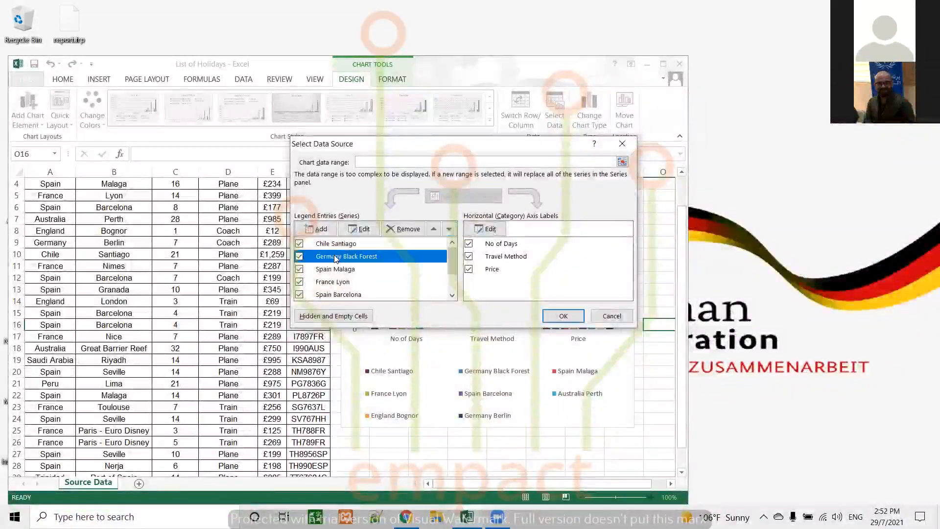
left_click(449, 230)
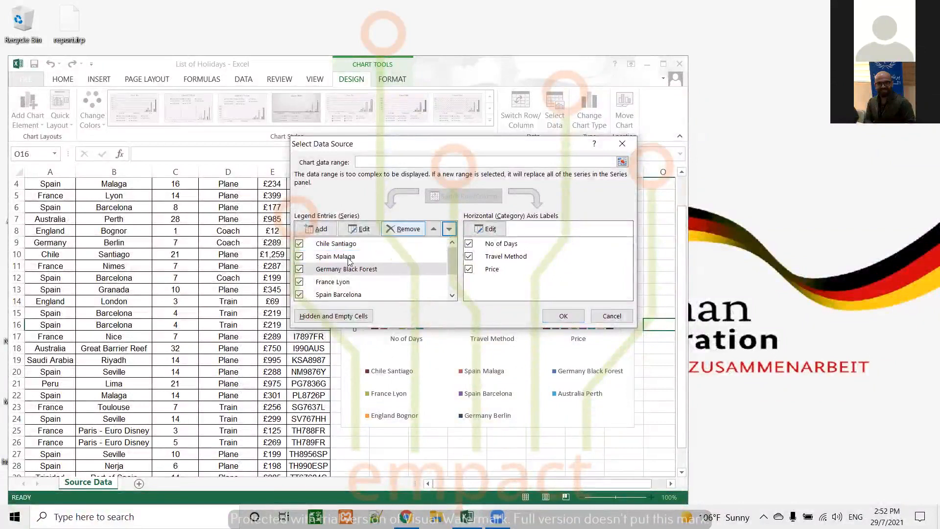
left_click(334, 284)
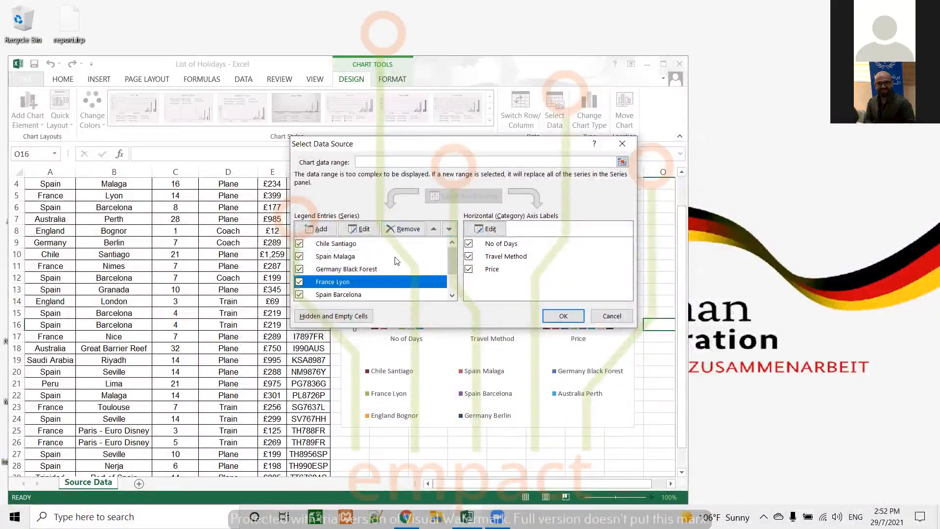
left_click(434, 229)
left_click(434, 229)
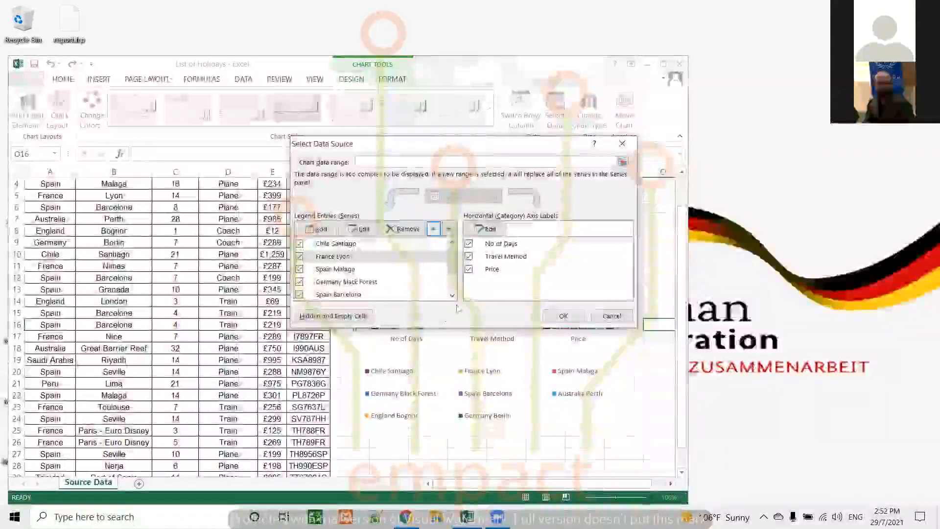
Exclude the Travel Method category from the reordered chart and apply the data source changes.
left_click(469, 256)
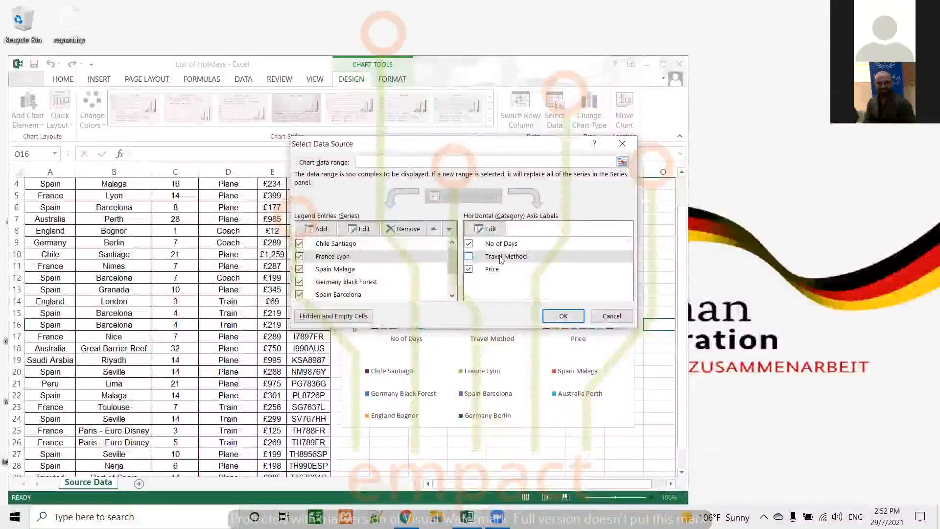
left_click(563, 315)
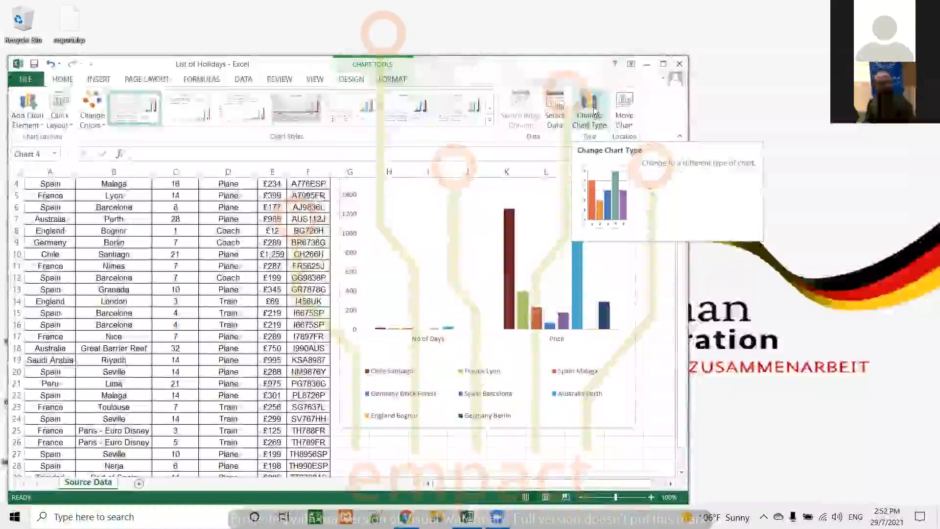
Preview the stacked and 3-D bar variants and change the chart type to Clustered Bar.
left_click(591, 110)
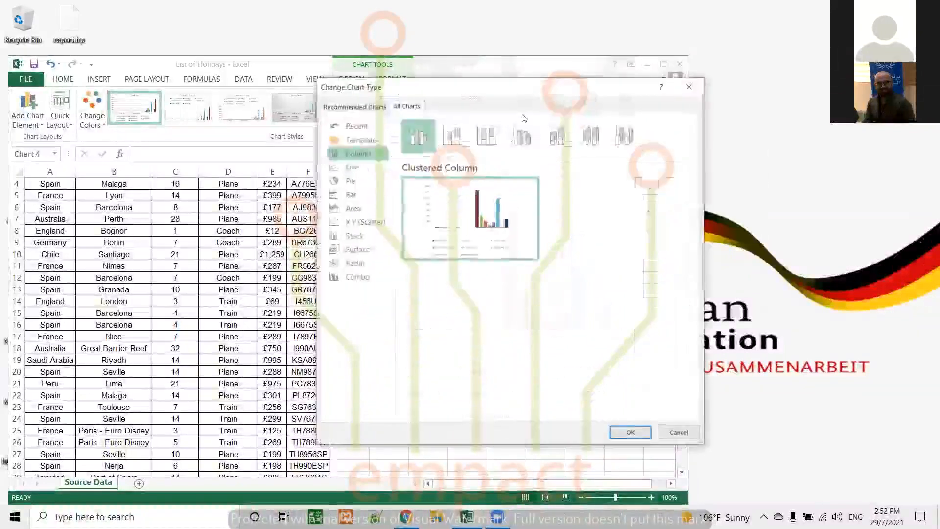
left_click(349, 196)
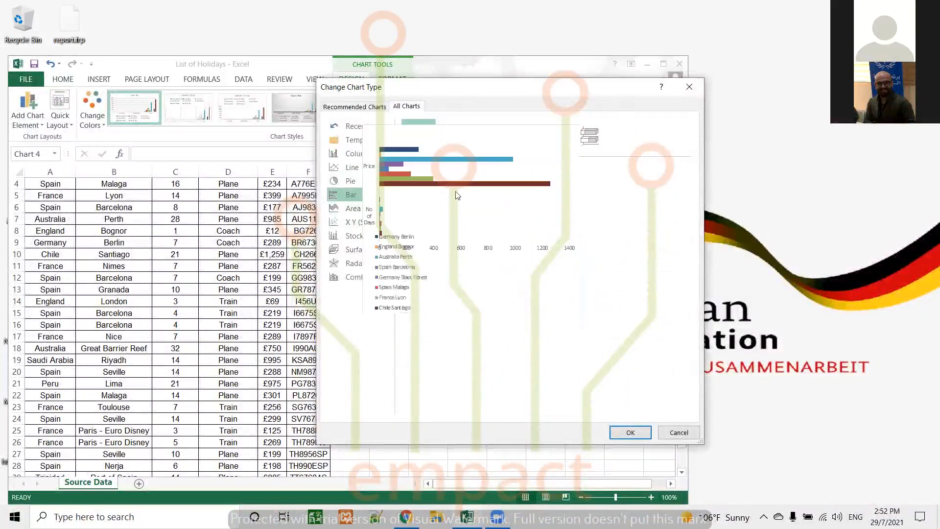
left_click(457, 138)
left_click(487, 137)
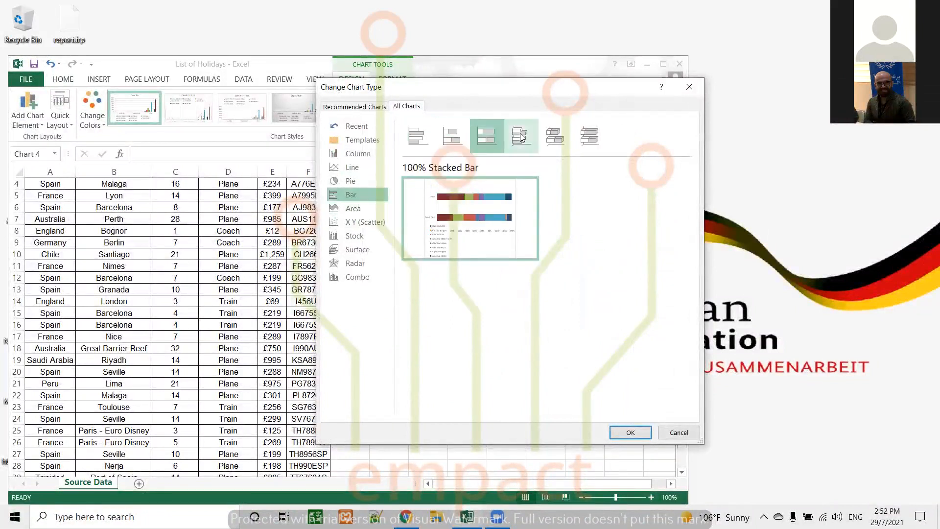
left_click(521, 137)
left_click(556, 136)
left_click(590, 136)
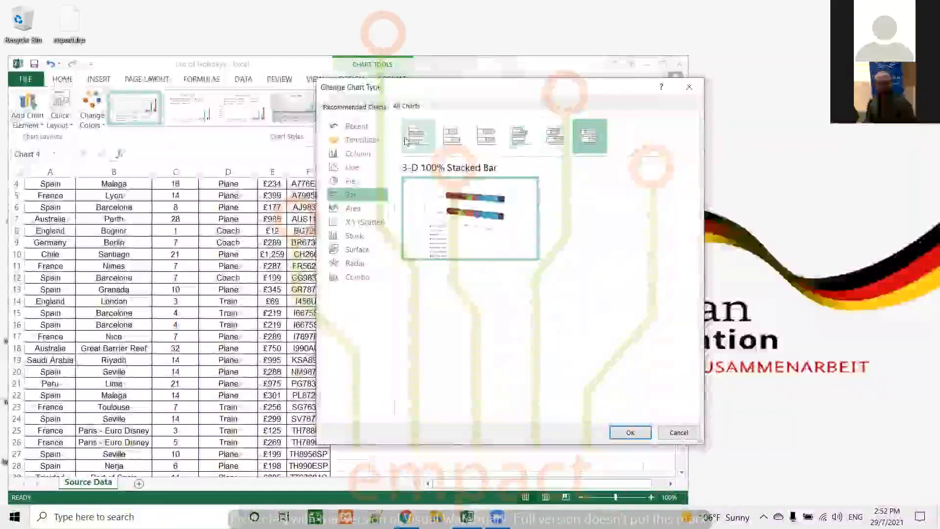
left_click(416, 137)
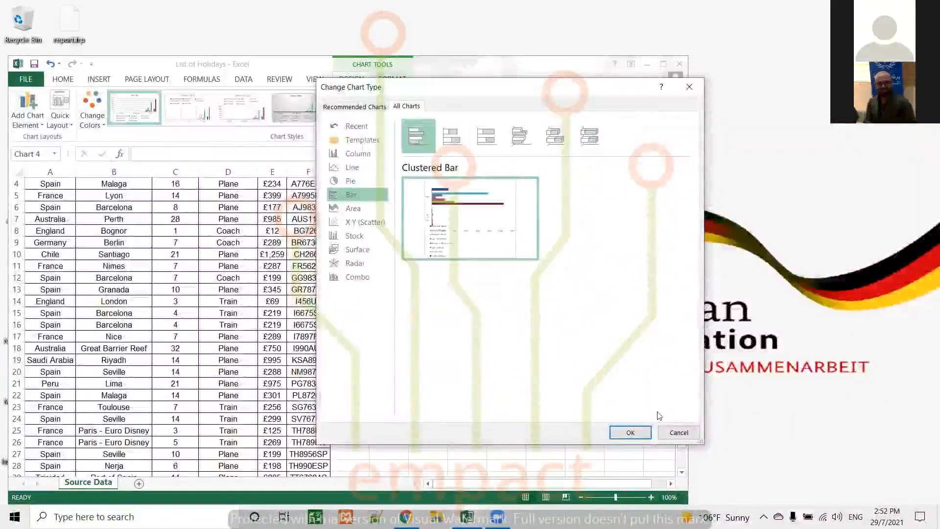
left_click(631, 433)
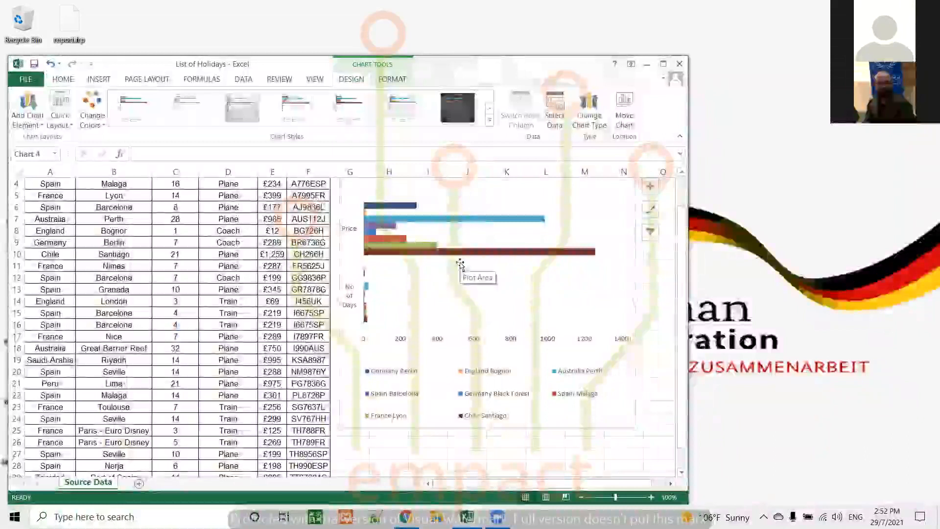
Review which chart elements are enabled for the clustered bar chart.
scroll(530, 260, "up", 1)
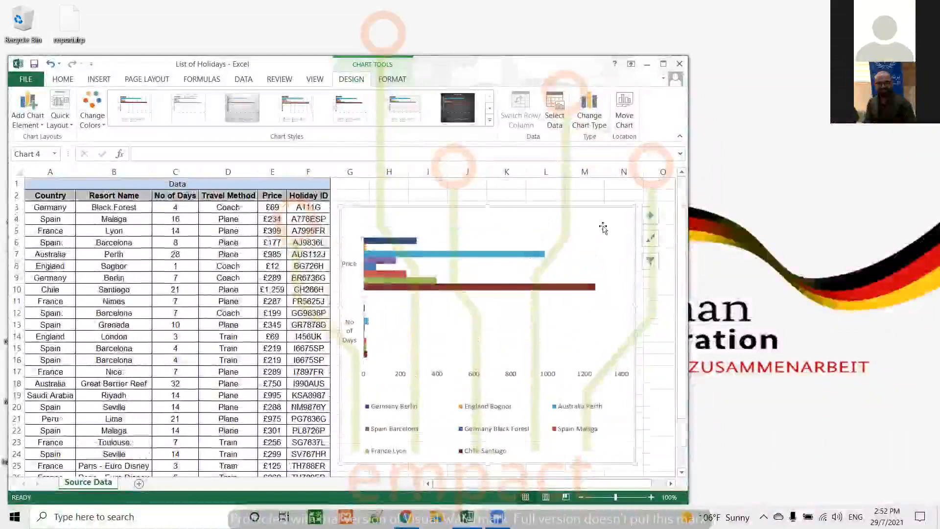
left_click(651, 217)
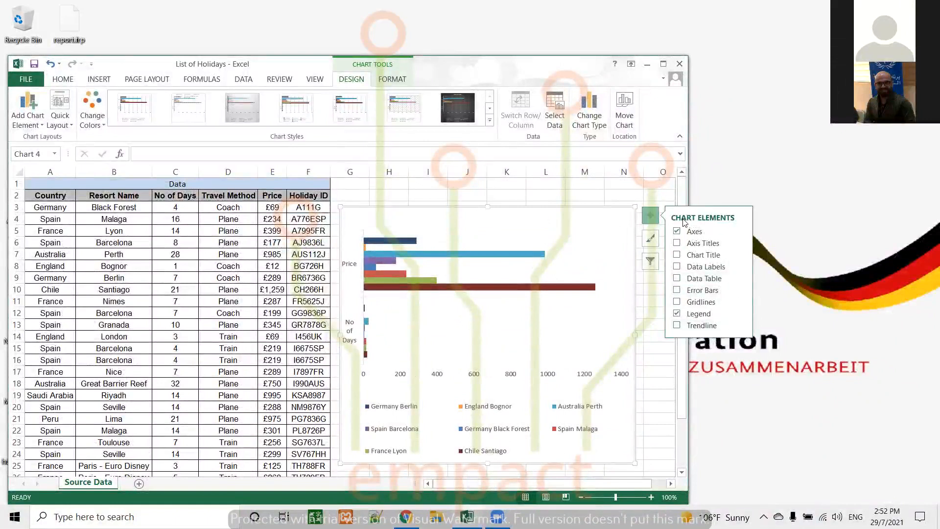
left_click(655, 218)
Preview the Open-High-Low-Close stock type, change the chart type to Radar with Markers and check its chart elements.
left_click(589, 106)
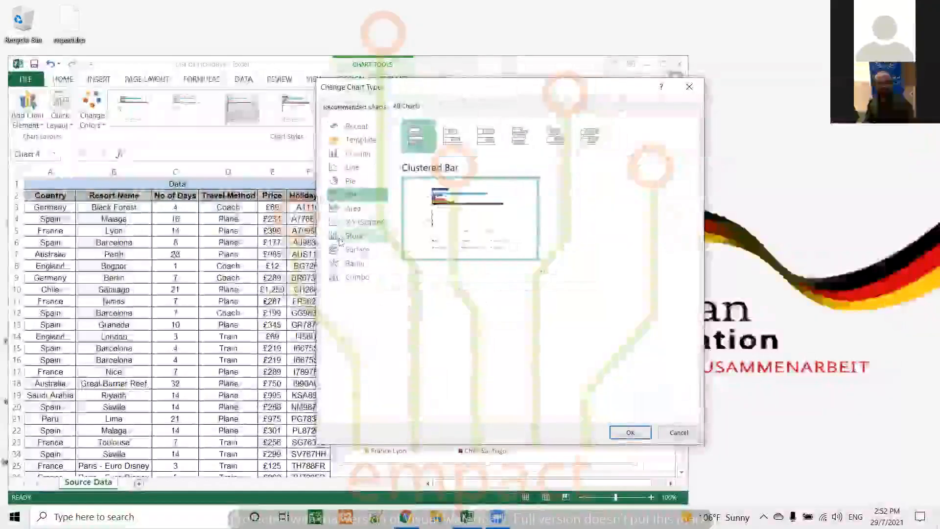
left_click(345, 236)
left_click(443, 139)
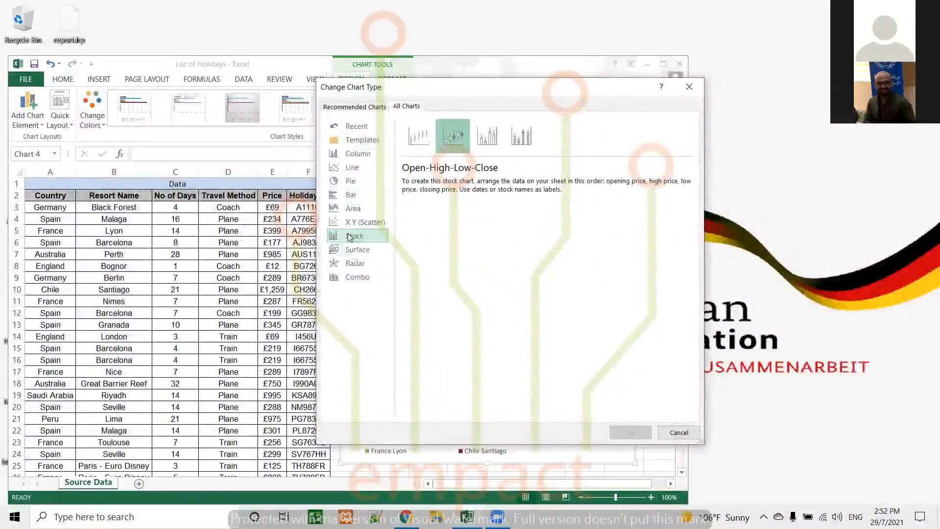
left_click(353, 263)
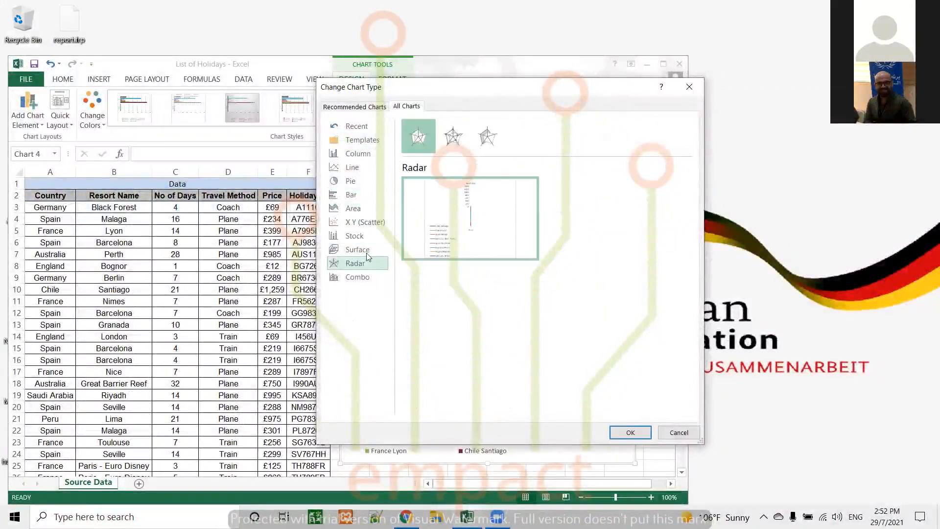
left_click(457, 139)
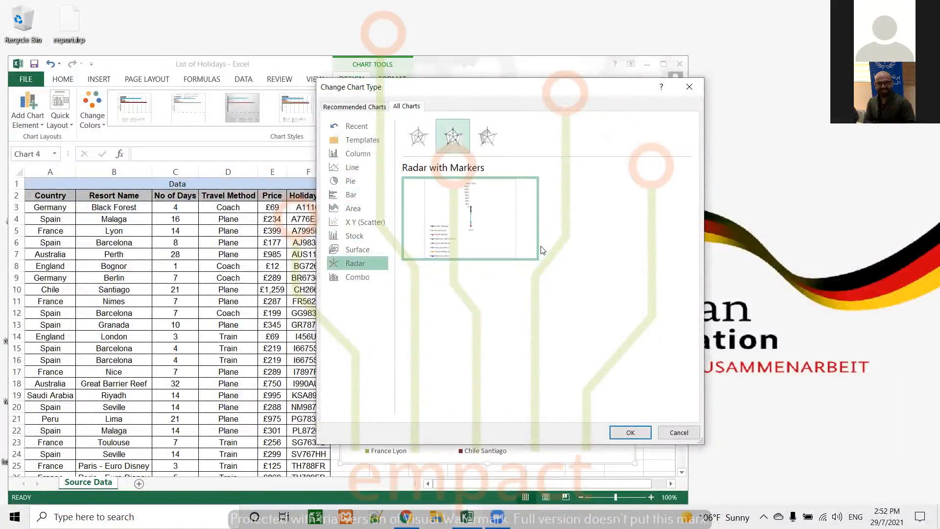
left_click(630, 432)
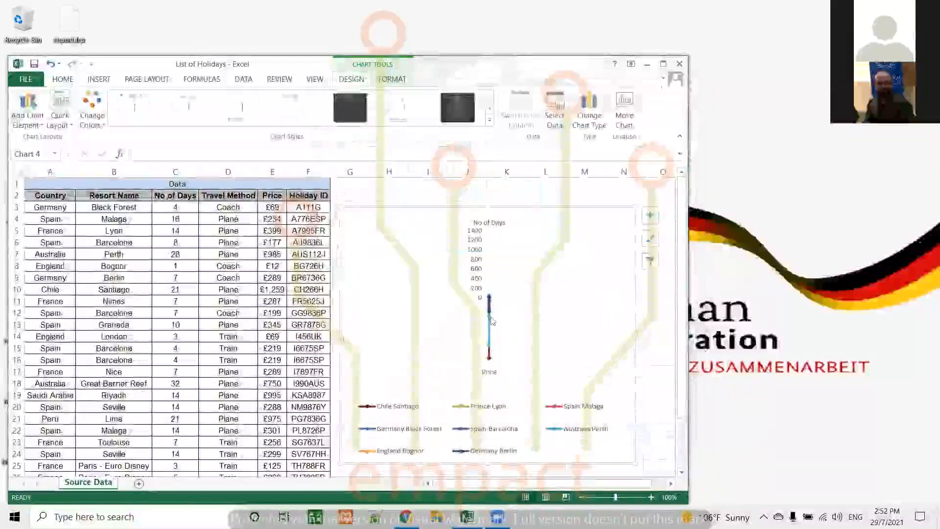
left_click(650, 215)
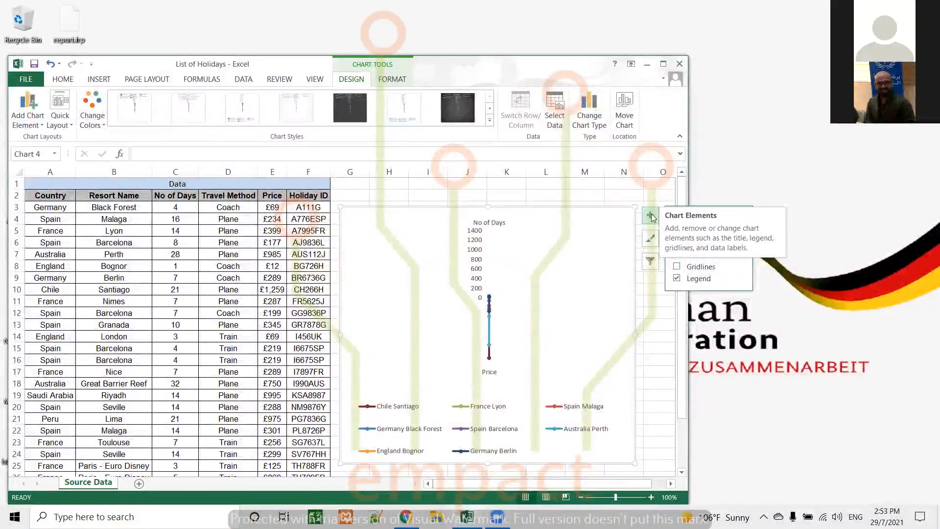
left_click(651, 216)
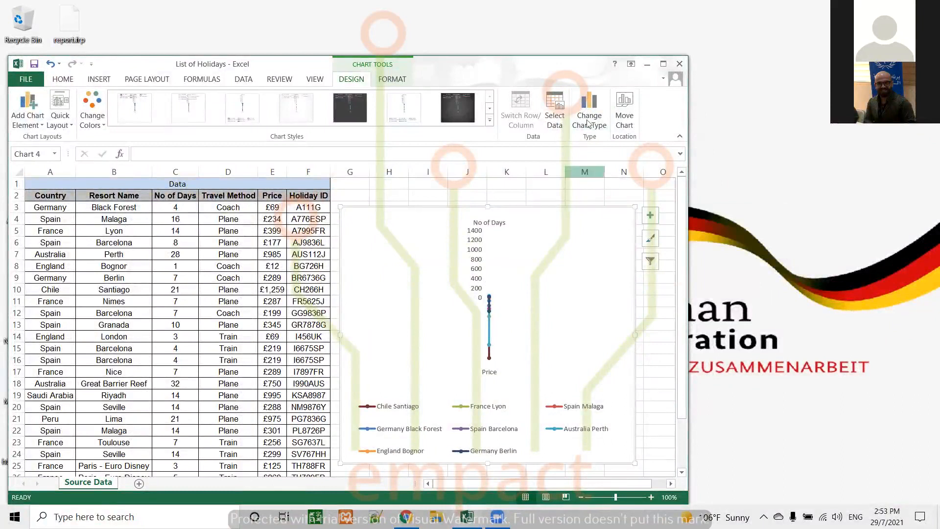
Compare the line chart variants and change the chart type to Line with Markers.
left_click(589, 124)
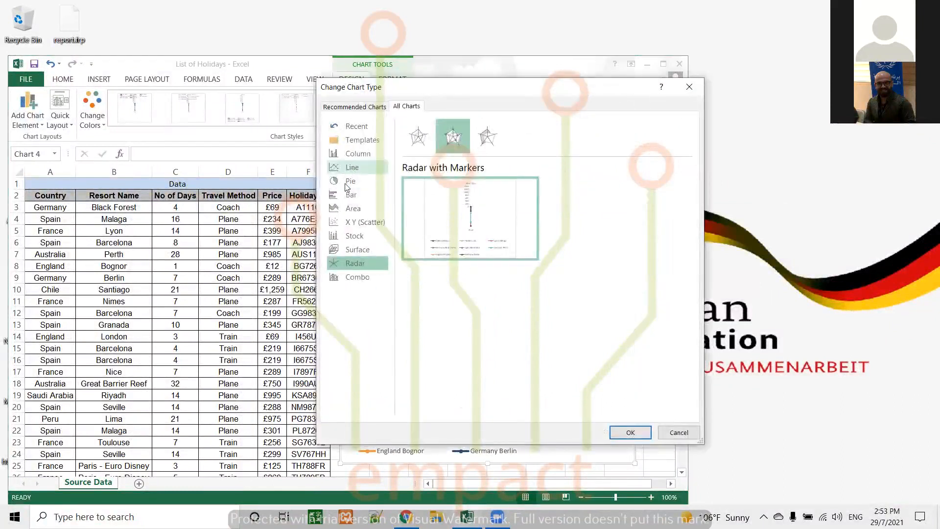
left_click(352, 167)
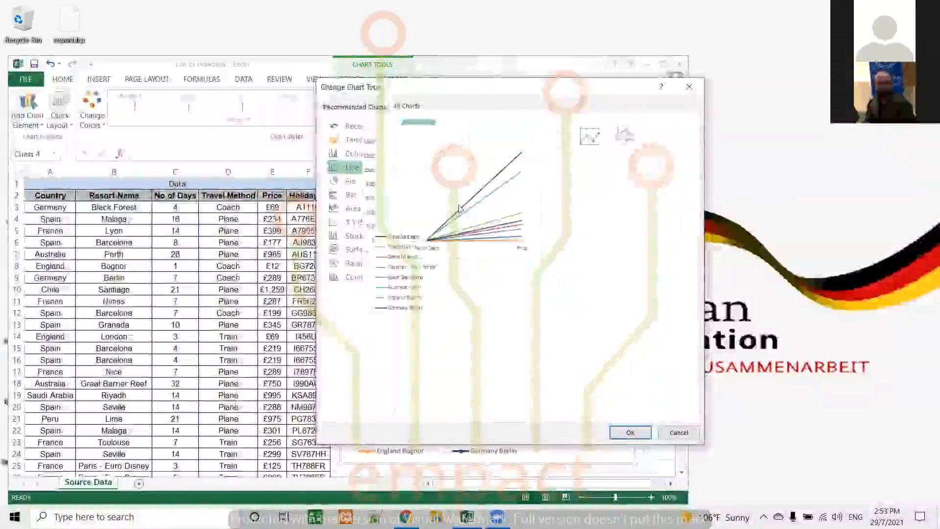
left_click(463, 137)
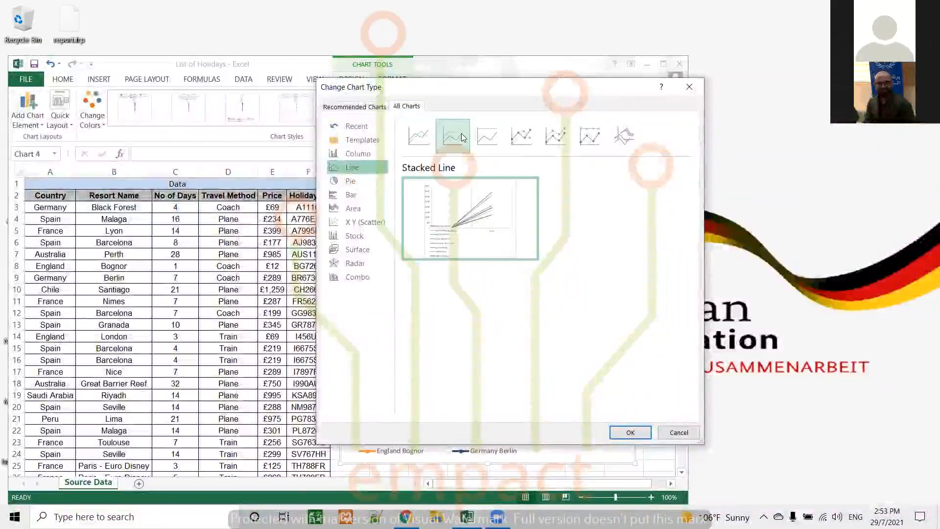
left_click(500, 136)
left_click(522, 137)
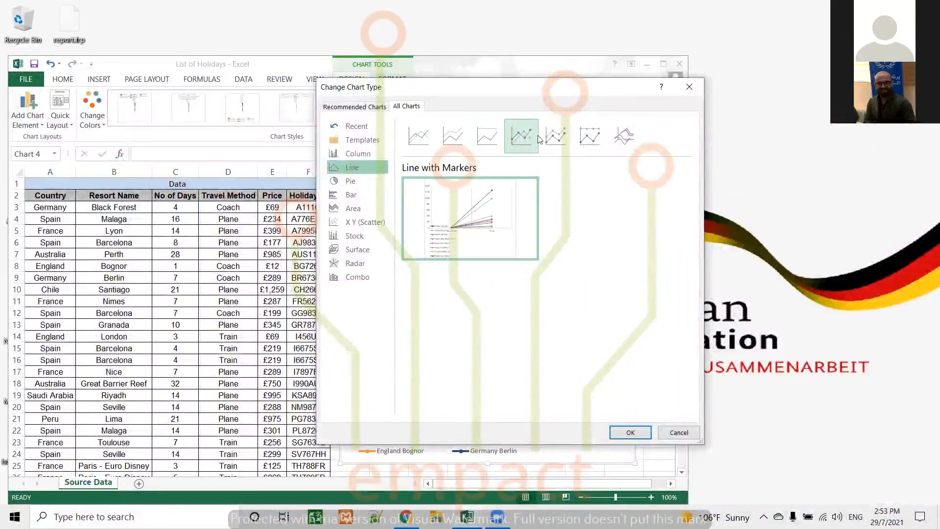
left_click(632, 432)
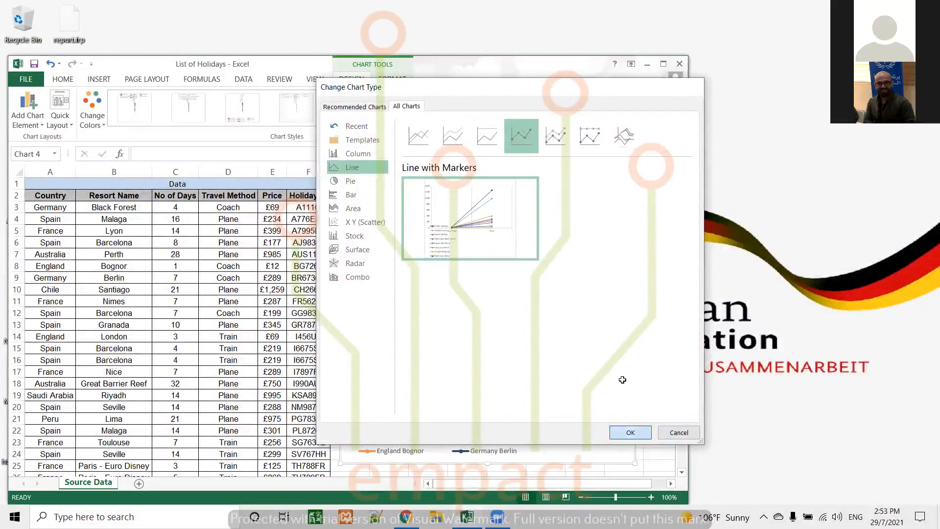
scroll(578, 301, "down", 1)
scroll(578, 302, "down", 1)
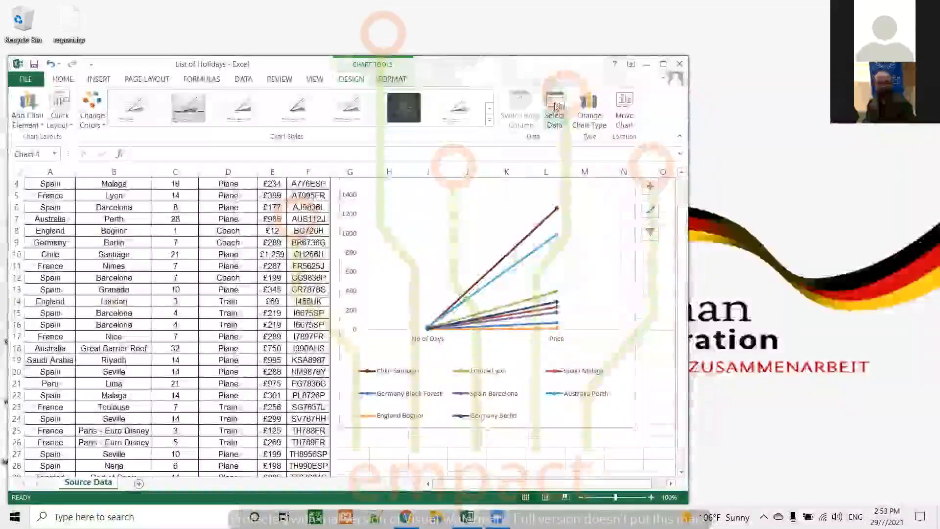
Change the chart type from line to a clustered column chart.
left_click(584, 103)
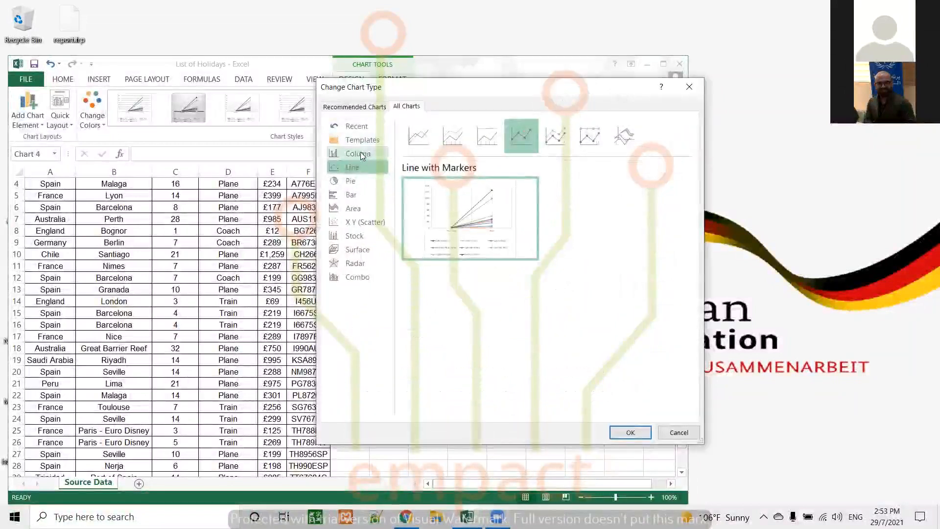
left_click(361, 153)
left_click(631, 433)
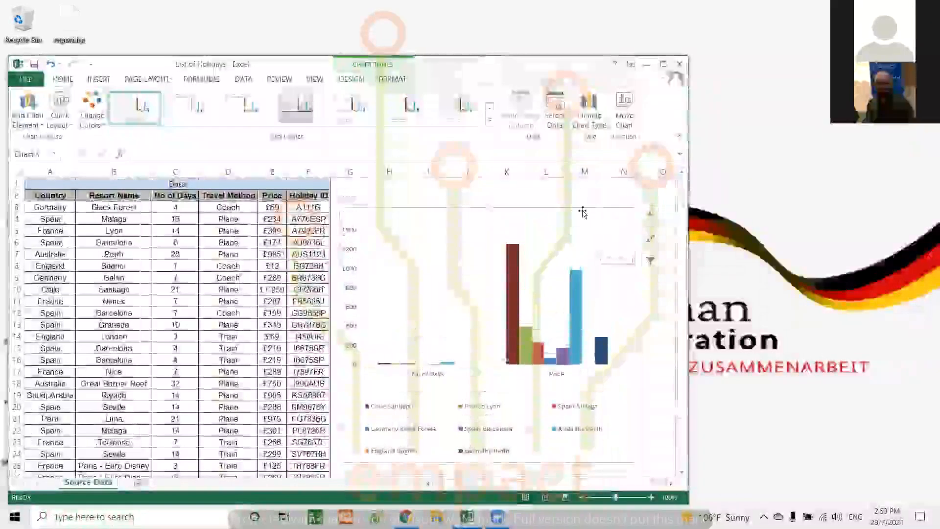
Include the Travel Method category in the chart's source data, apply it, and exclude the category again.
left_click(553, 118)
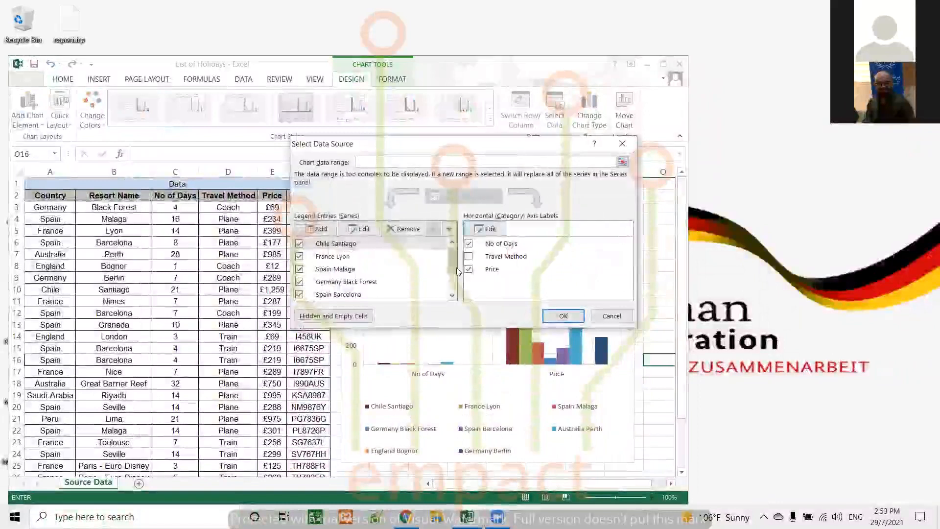
left_click(469, 256)
left_click(571, 318)
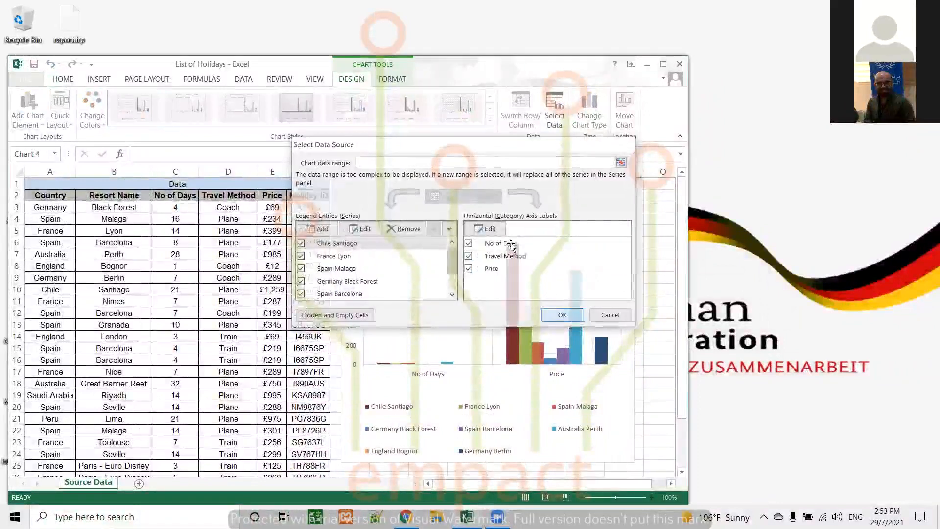
left_click(555, 113)
left_click(524, 257)
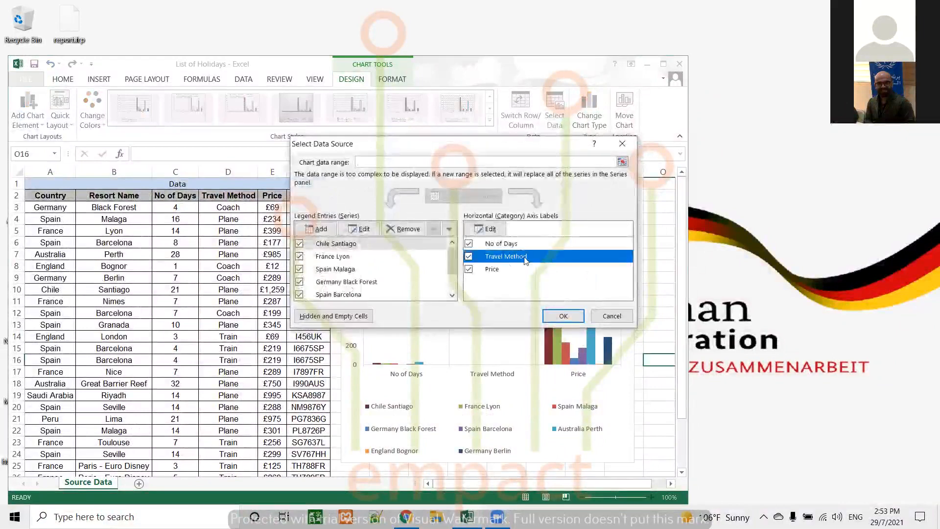
left_click(469, 256)
left_click(563, 316)
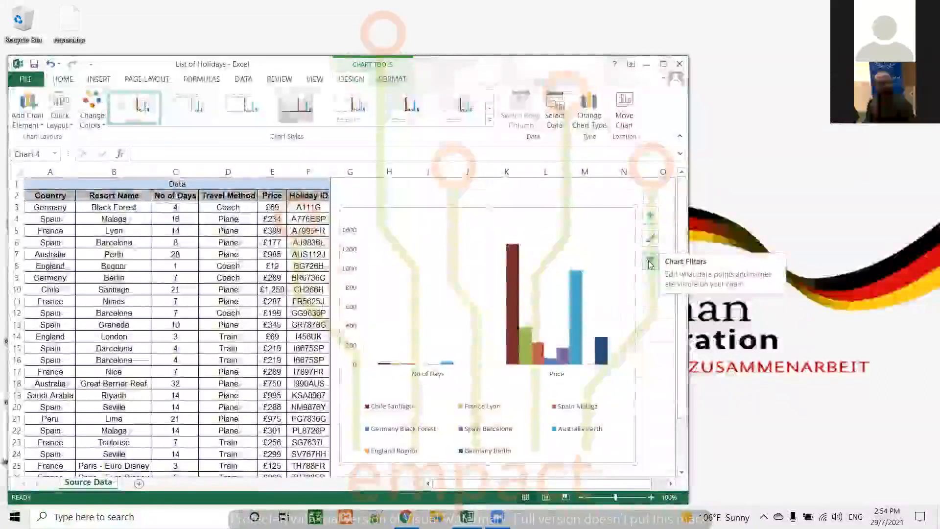
Filter the chart to the France Lyon, Spain Barcelona and England Bognor series with only the Price category.
left_click(650, 265)
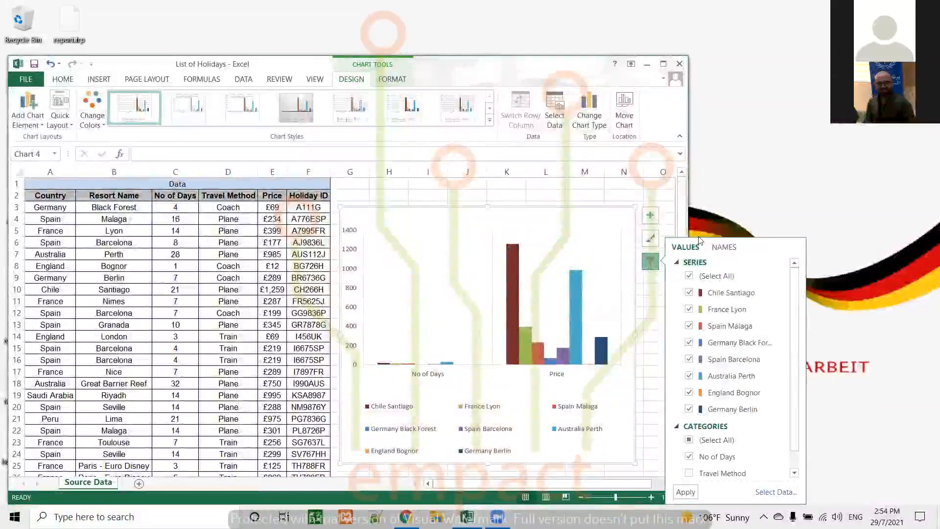
left_click(720, 223)
left_click(635, 220)
left_click(650, 261)
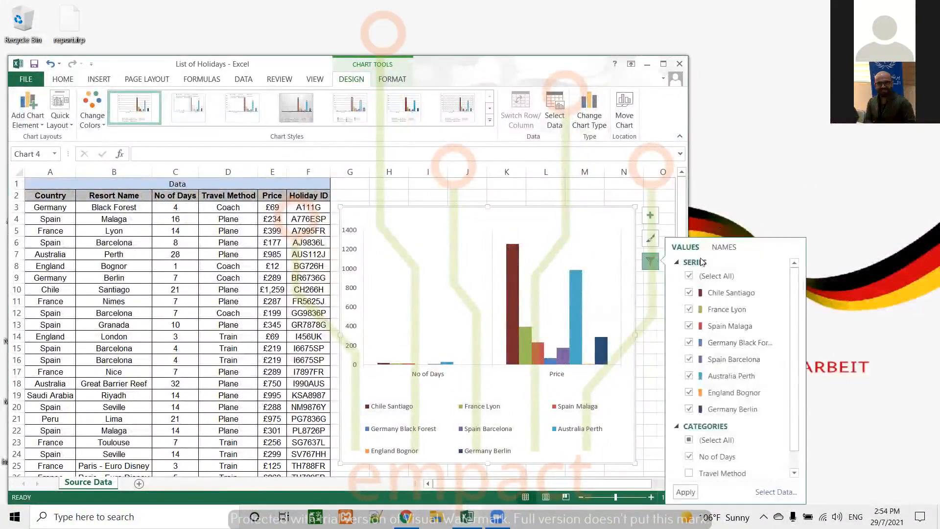
left_click(693, 273)
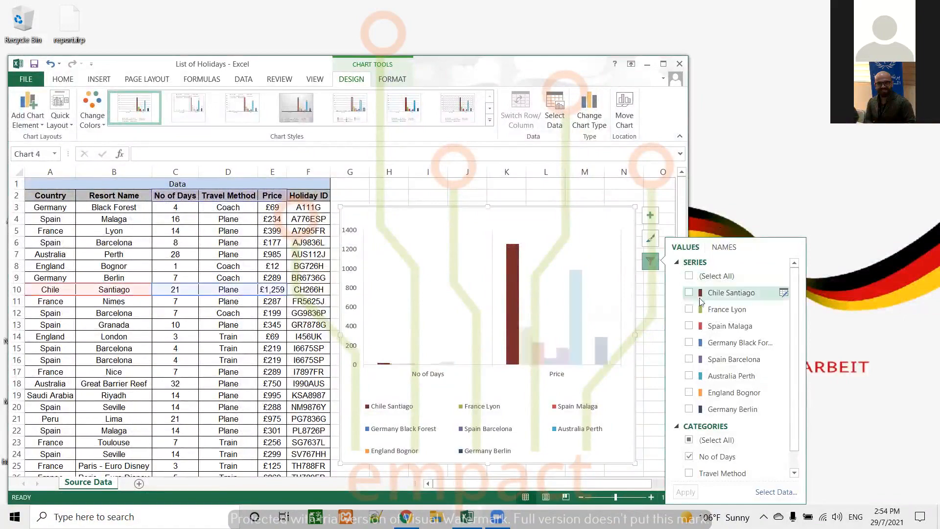
left_click(690, 310)
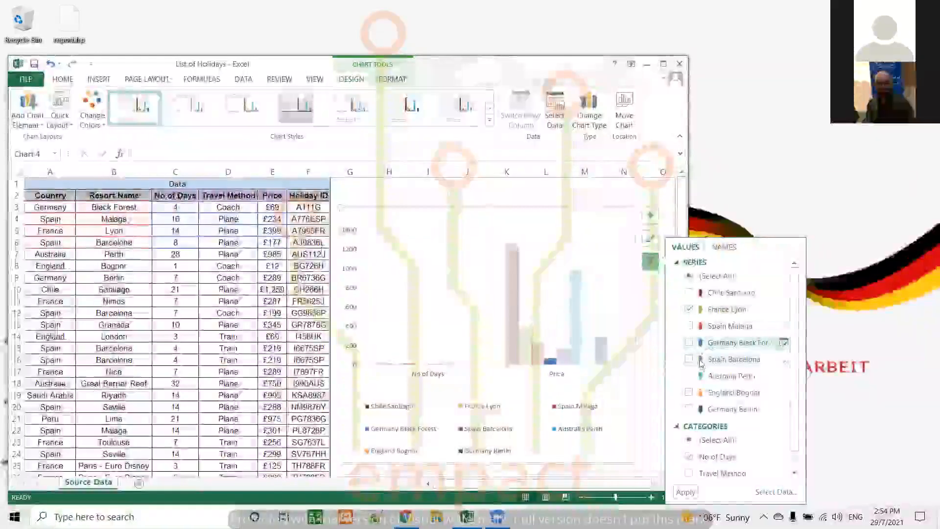
left_click(689, 393)
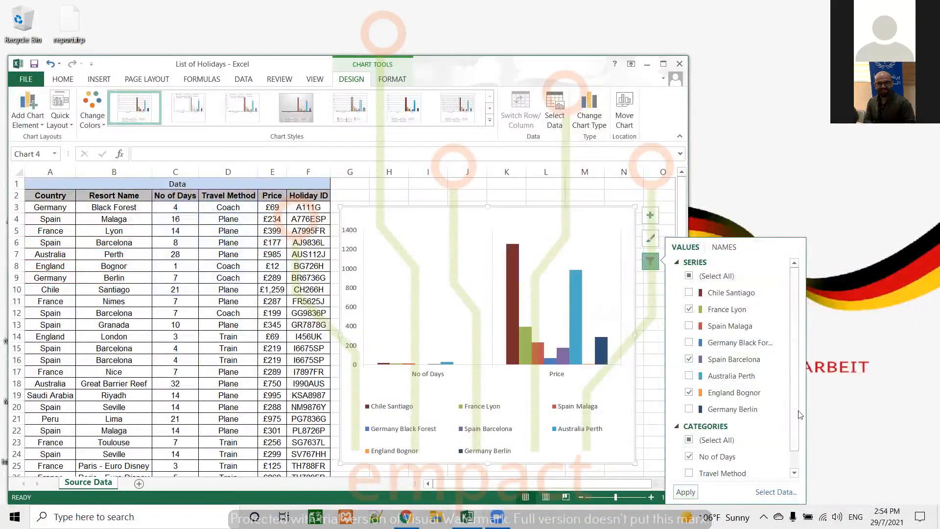
left_click_drag(796, 405, 796, 416)
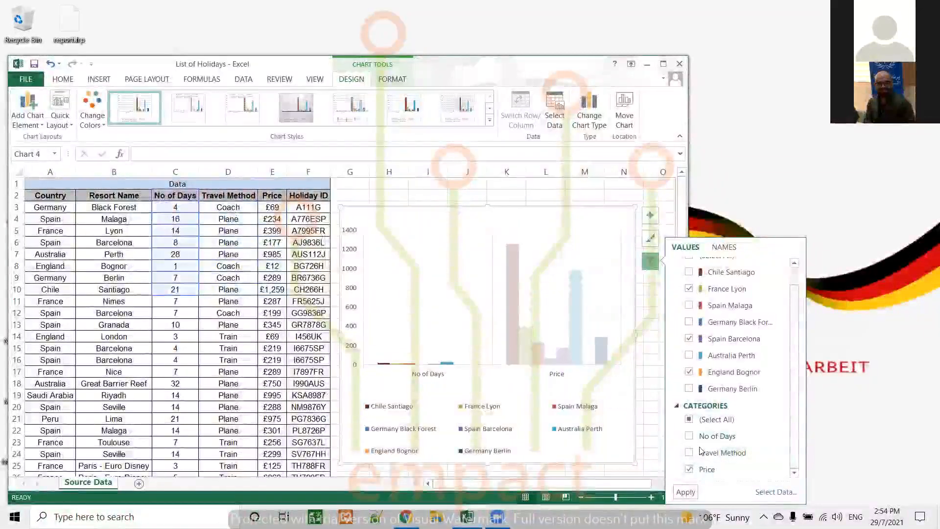
left_click(686, 492)
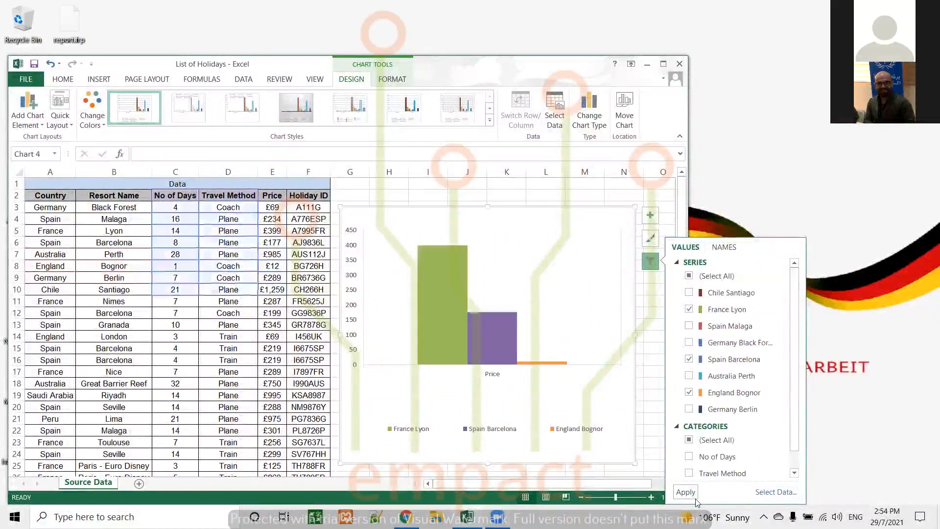
left_click(655, 267)
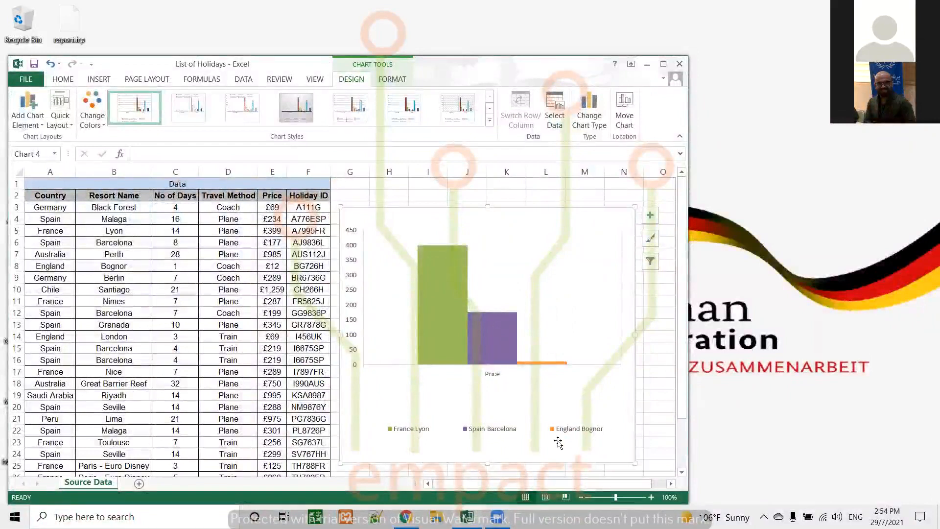
Review the series and categories in the chart filters and select the France Lyon column to trace its source cells.
left_click(651, 263)
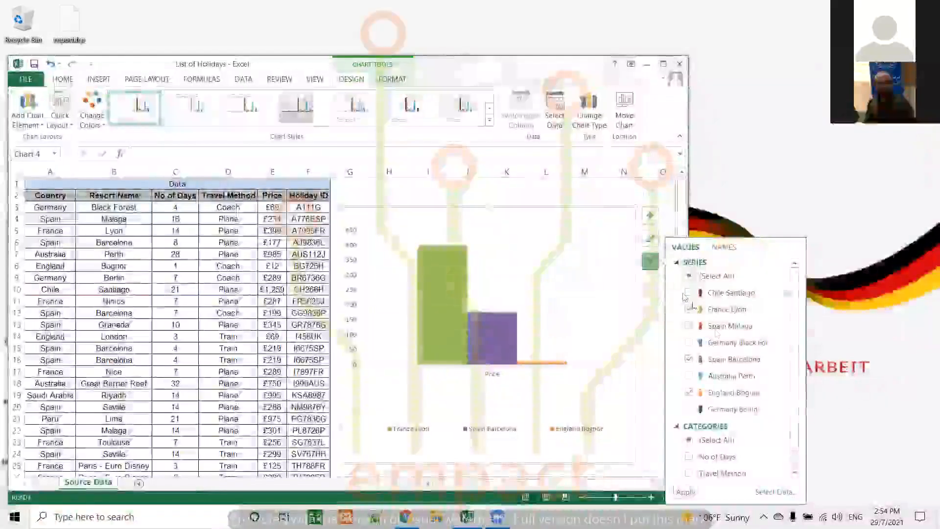
left_click_drag(794, 345, 807, 392)
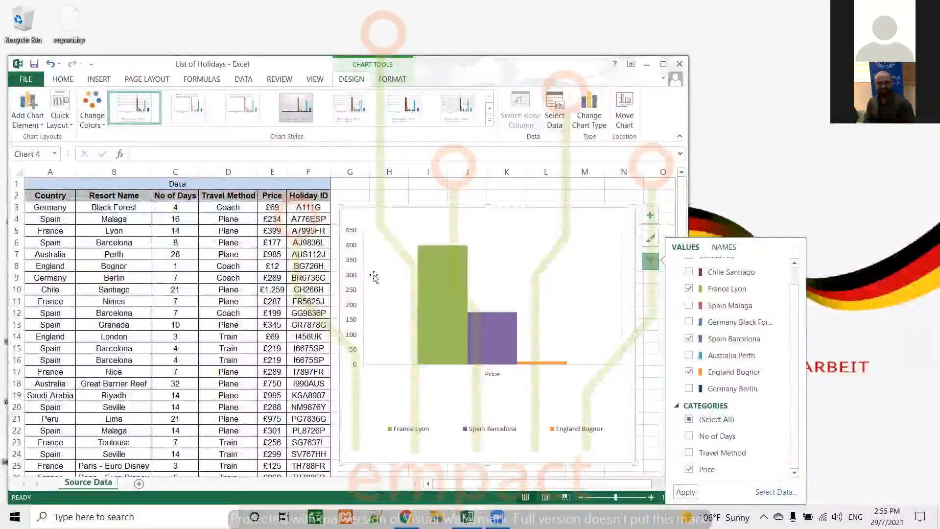
left_click(373, 278)
left_click(455, 284)
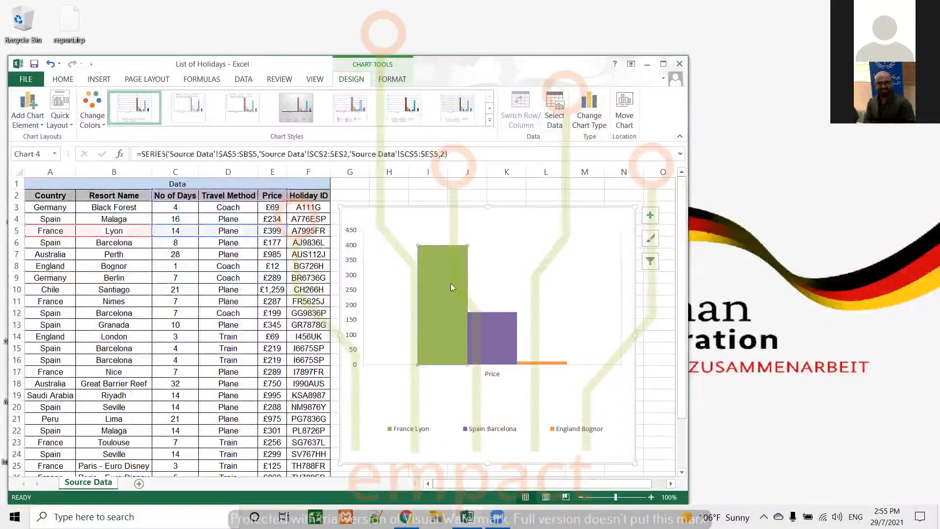
Highlight the France Lyon cells A5:E5 with yellow fill and red font, and undo both formatting changes.
left_click_drag(51, 229, 281, 230)
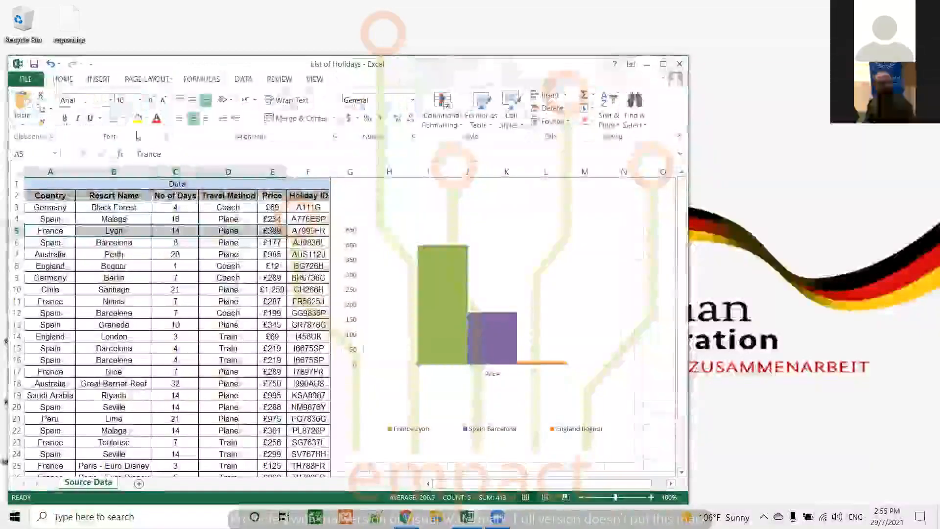
left_click(137, 119)
left_click(157, 118)
left_click(119, 254)
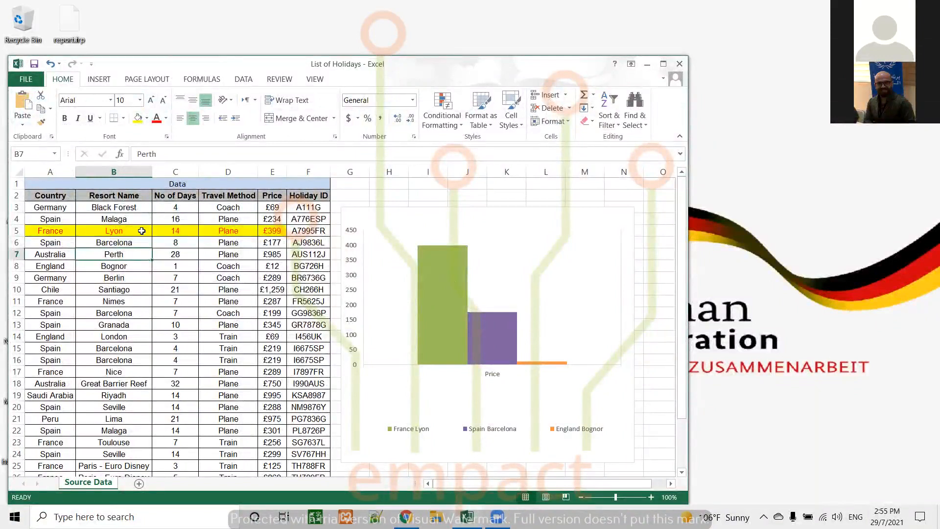
left_click(50, 64)
left_click(49, 64)
Reselect the whole chart and open its filters to examine the series and category selection.
left_click(625, 277)
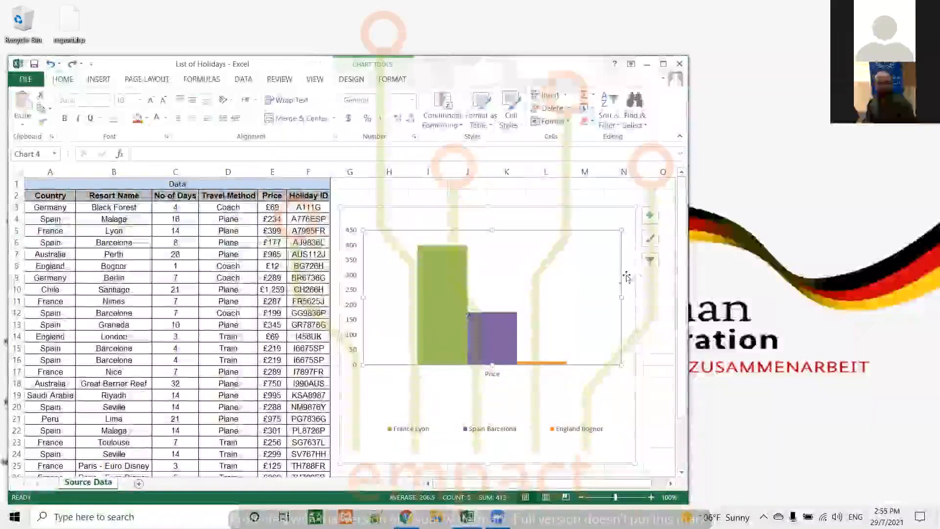
left_click(631, 377)
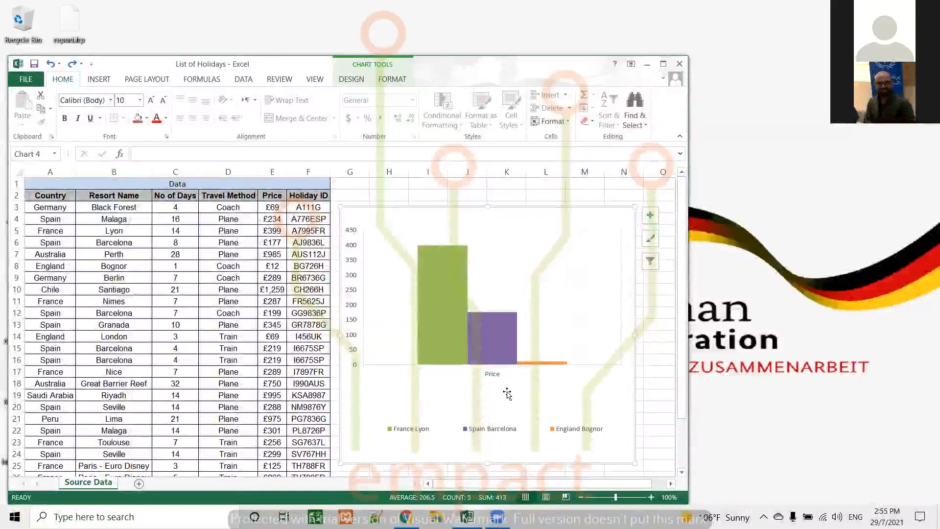
left_click(651, 262)
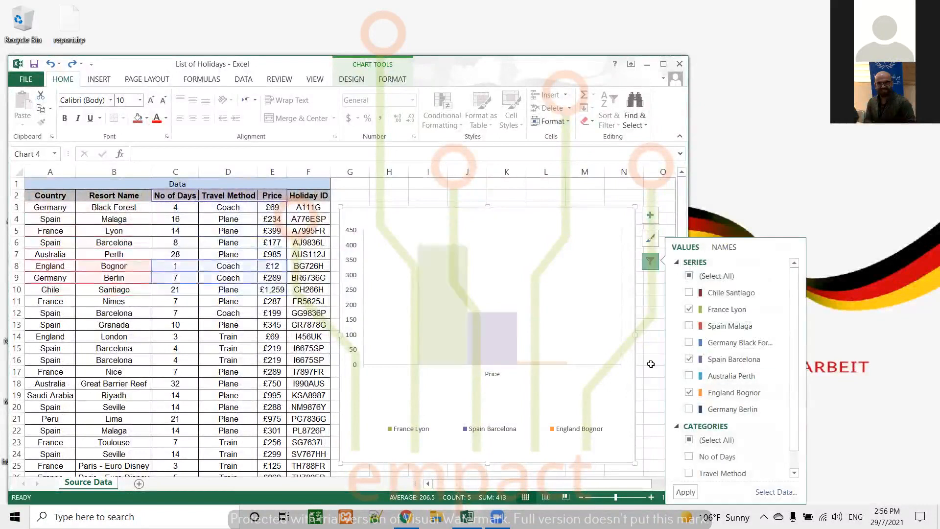
Recolour the holiday chart with the fourth Colorful palette, which starts with orange and light blue.
left_click(656, 336)
left_click(582, 288)
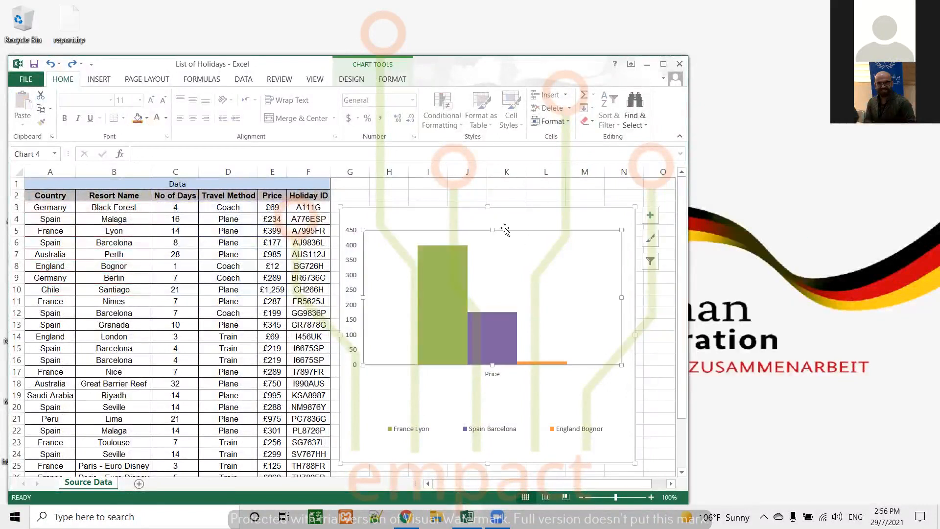
left_click(351, 79)
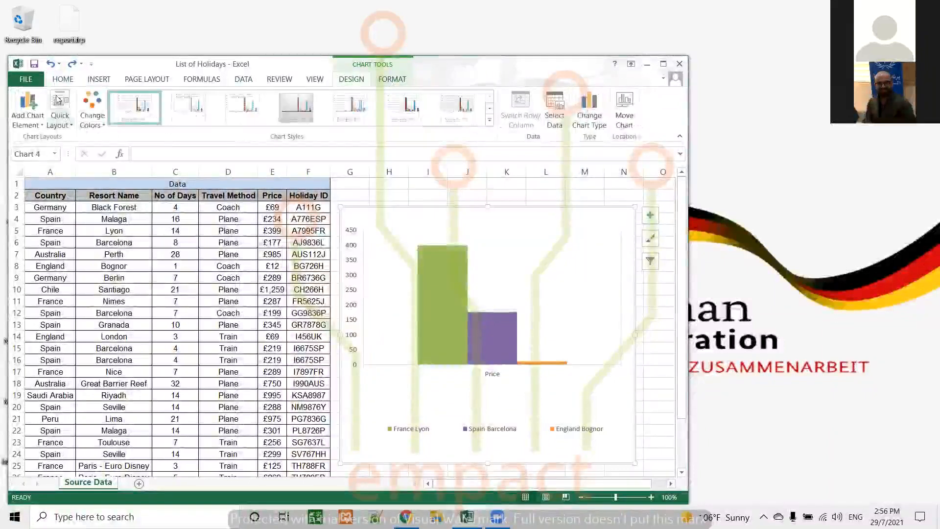
left_click(92, 109)
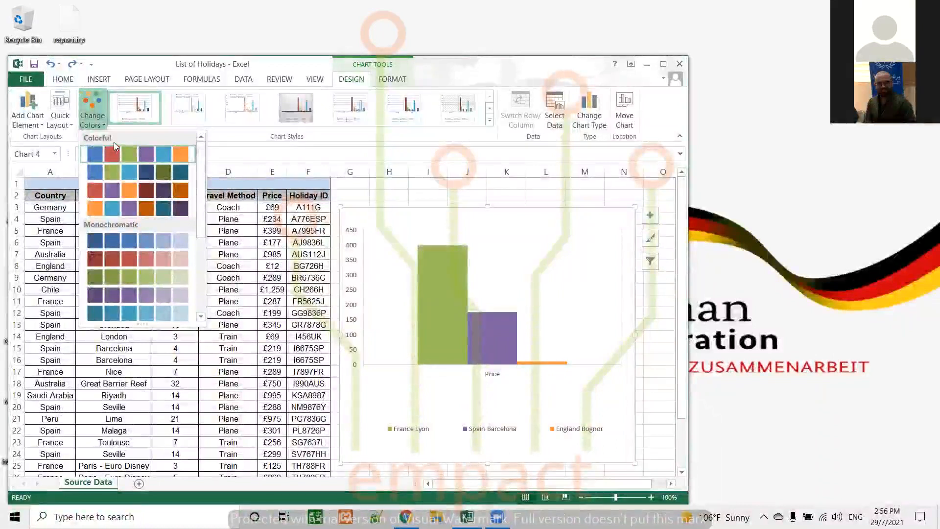
left_click(162, 208)
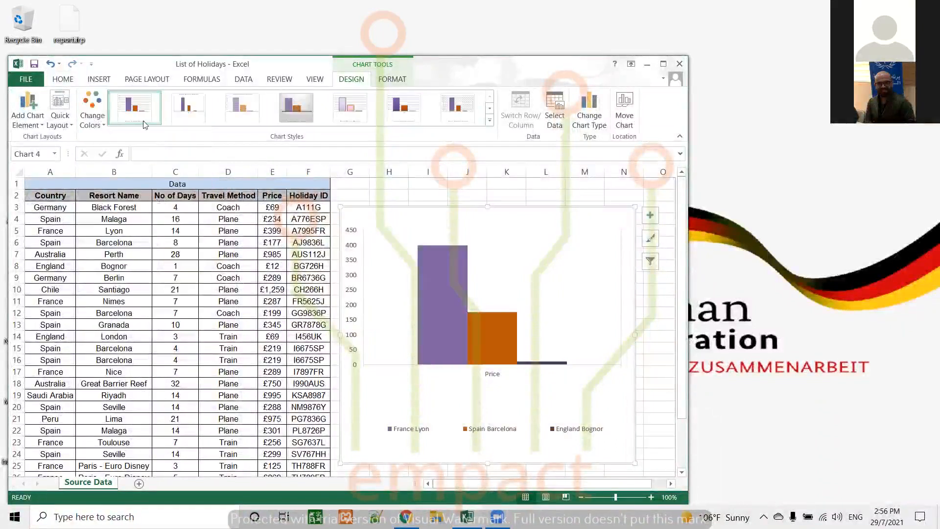
Browse the remaining palettes, apply the blue Monochromatic palette to the chart, and switch it to the first Colorful palette.
left_click(96, 114)
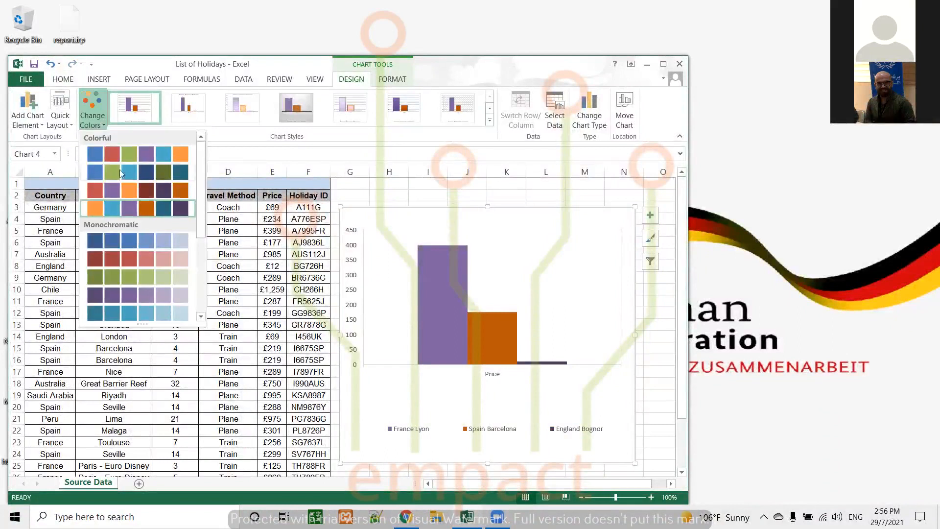
scroll(148, 217, "down", 2)
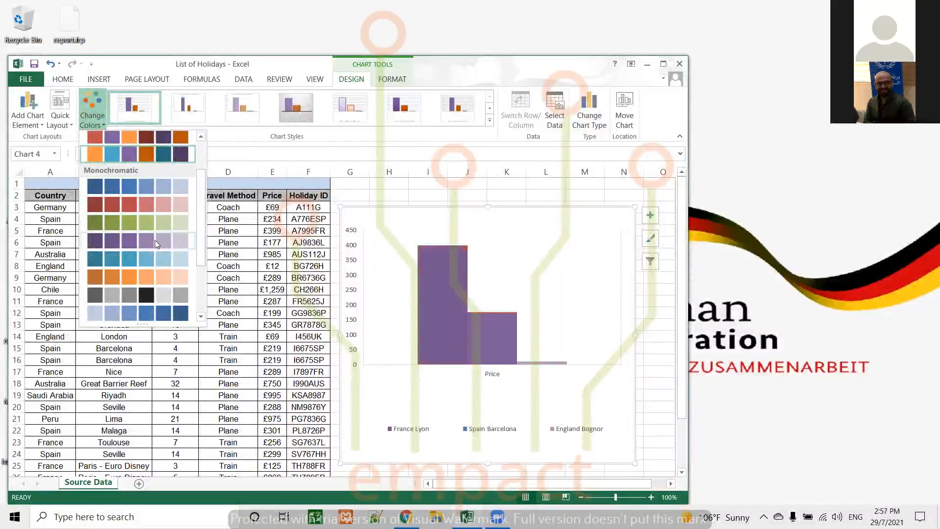
scroll(155, 263, "down", 1)
scroll(159, 217, "down", 1)
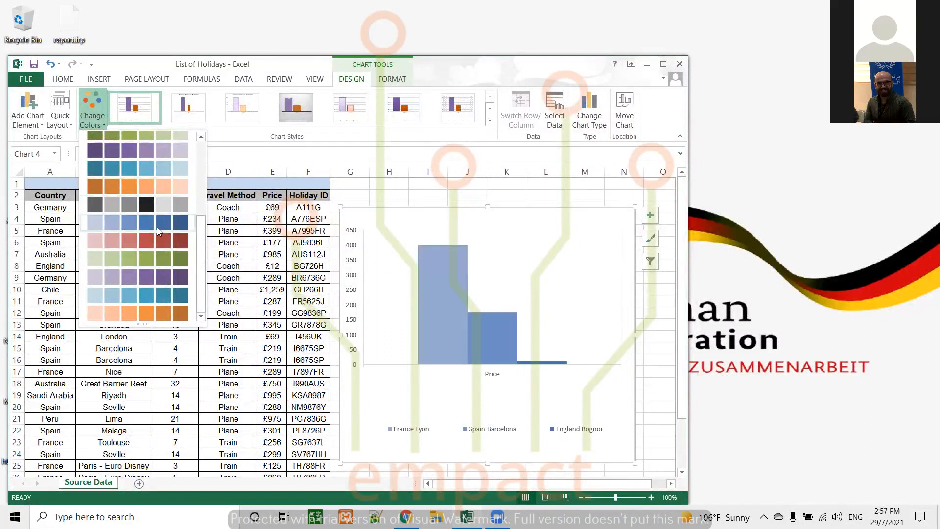
scroll(157, 227, "up", 3)
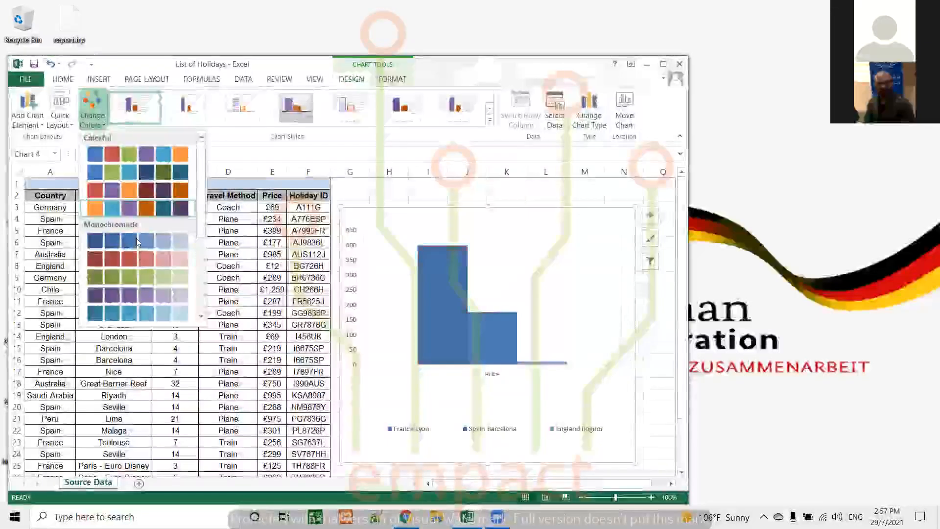
left_click(136, 239)
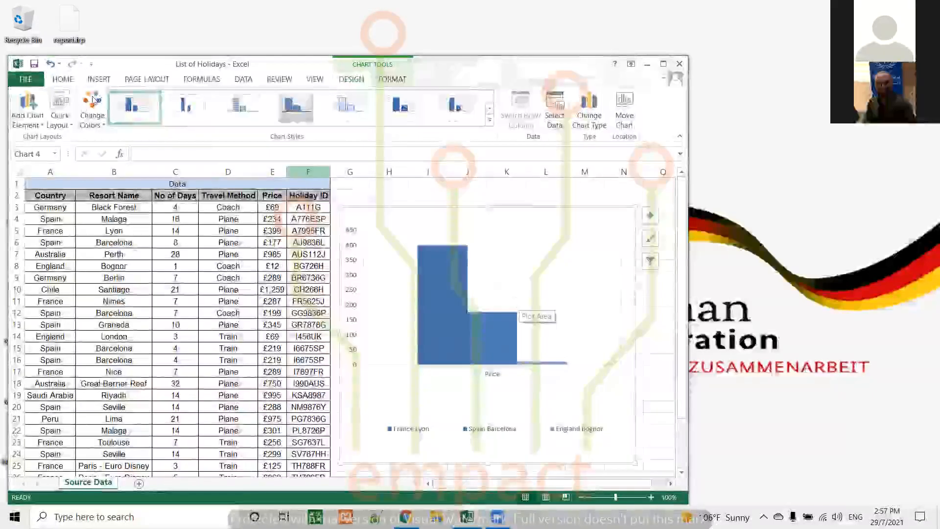
left_click(104, 119)
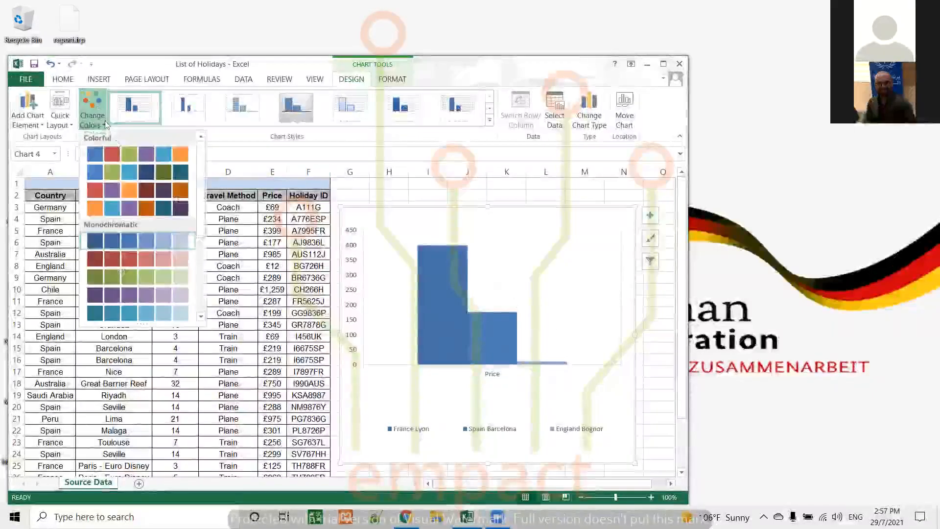
left_click(162, 149)
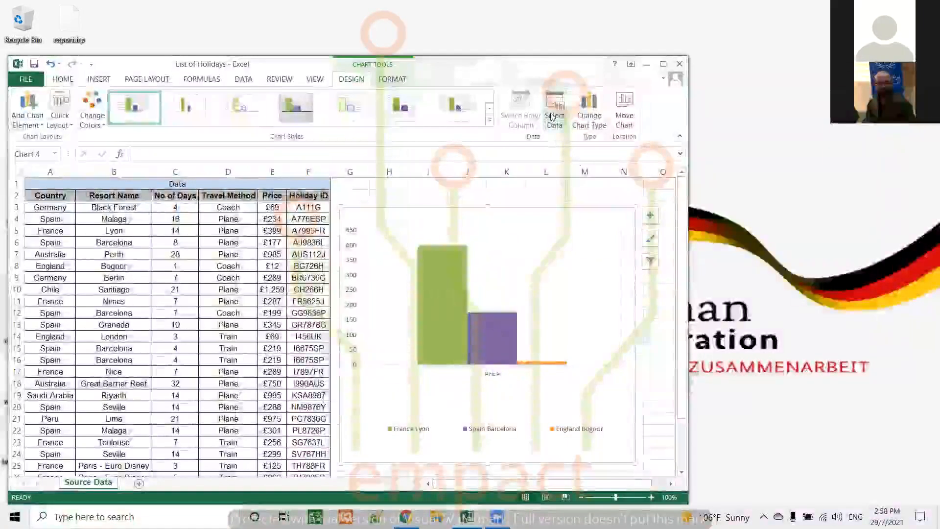
Delete the whole holiday column chart from the Source Data sheet.
left_click(531, 287)
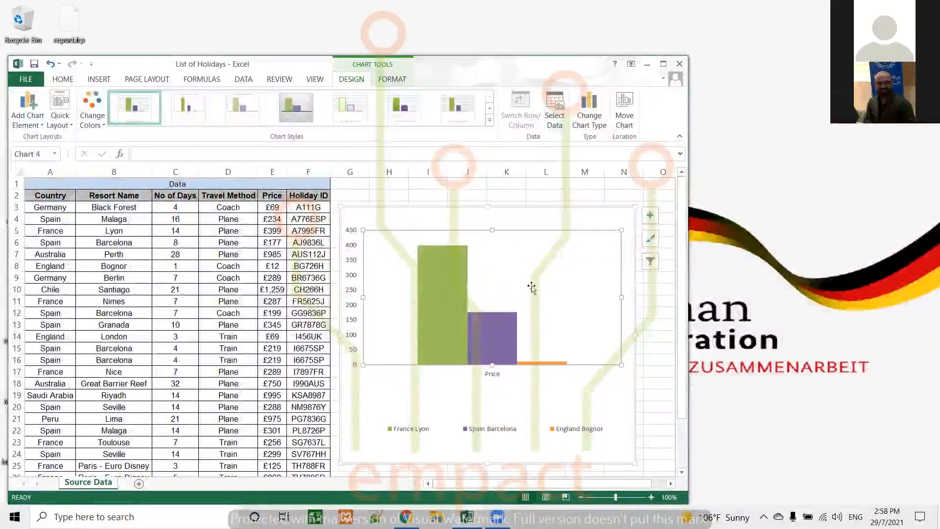
left_click(550, 221)
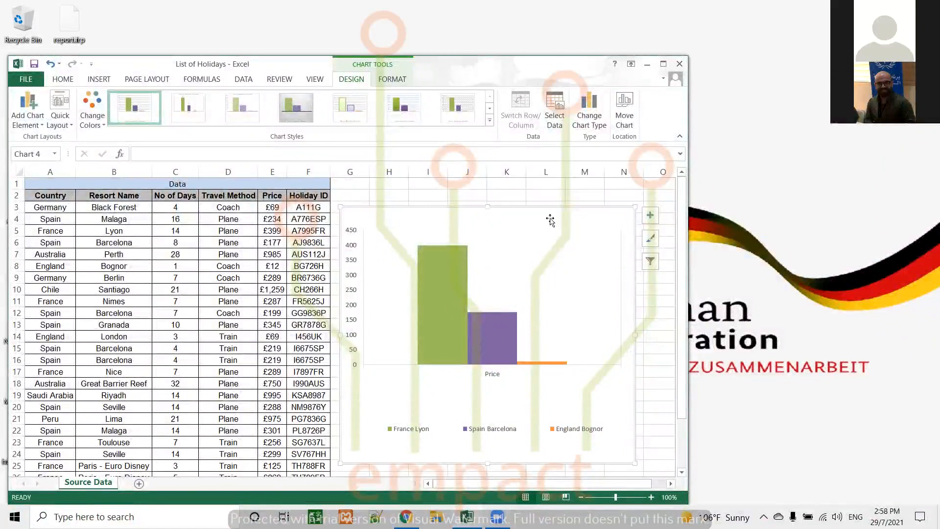
key("Delete")
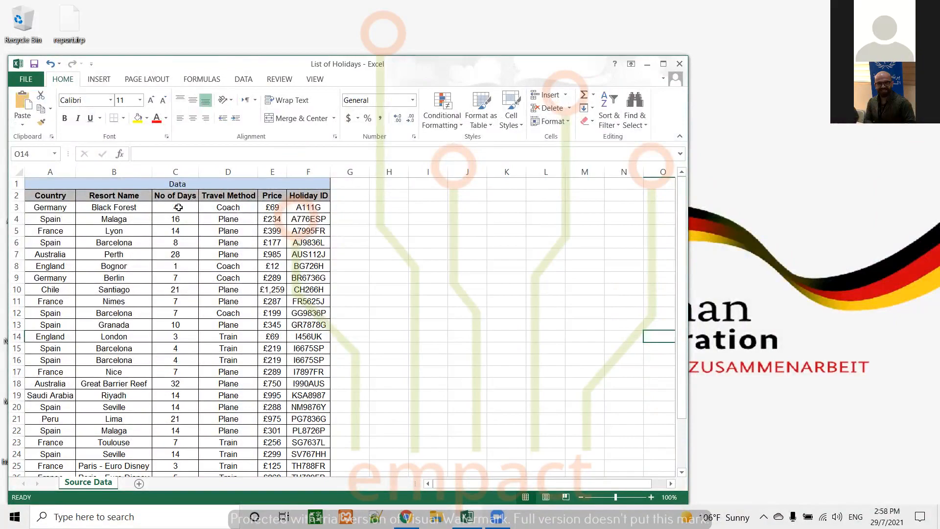
Examine the recommended charts and the clustered column options for cells C2:E16, and close the chart dialog without inserting one.
left_click_drag(175, 196, 271, 360)
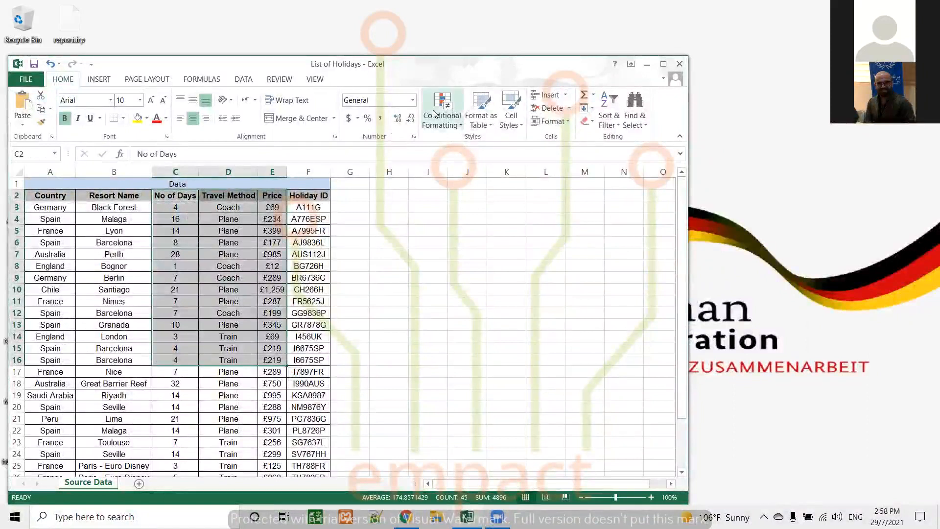
left_click(98, 80)
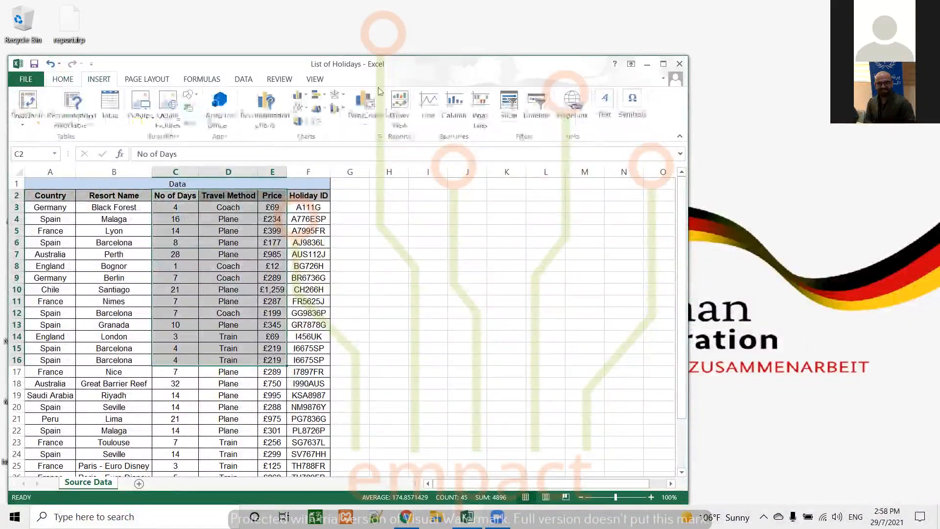
left_click(379, 137)
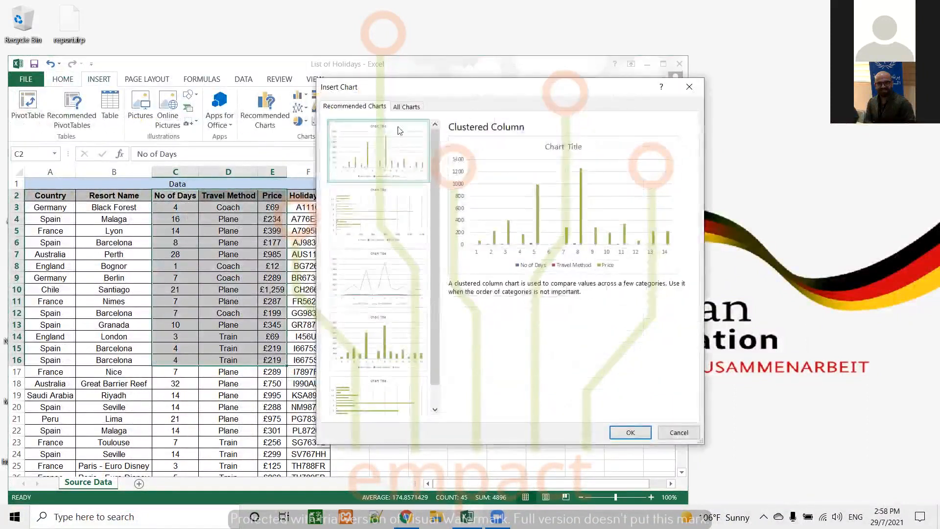
left_click(405, 107)
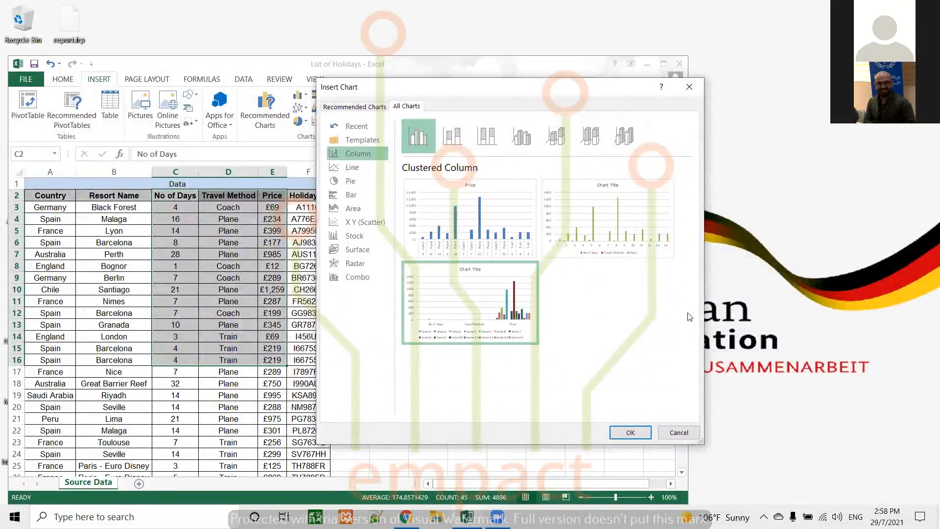
left_click(684, 436)
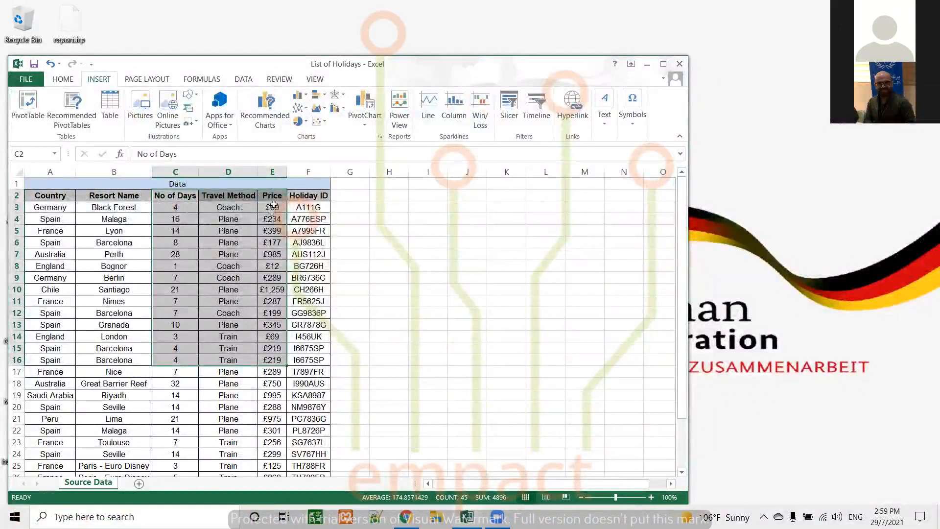
left_click(378, 310)
left_click_drag(175, 195, 265, 336)
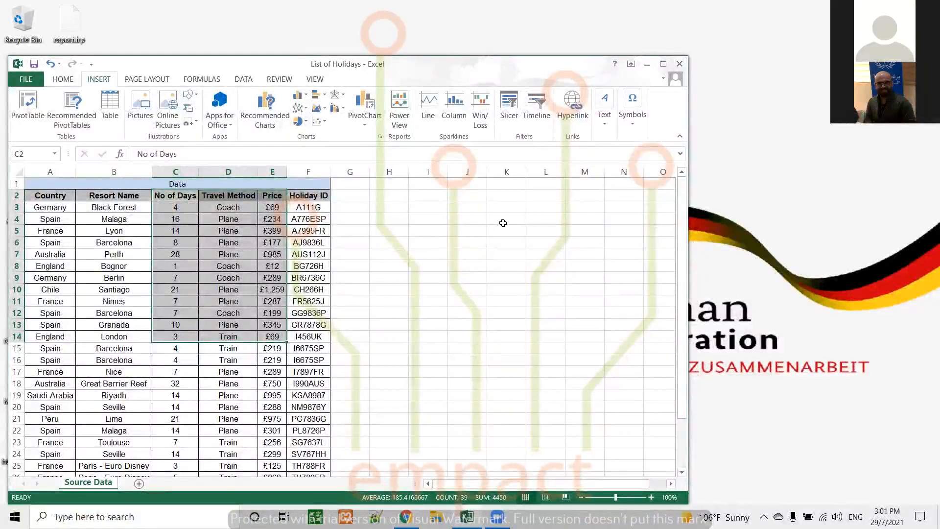
left_click(419, 271)
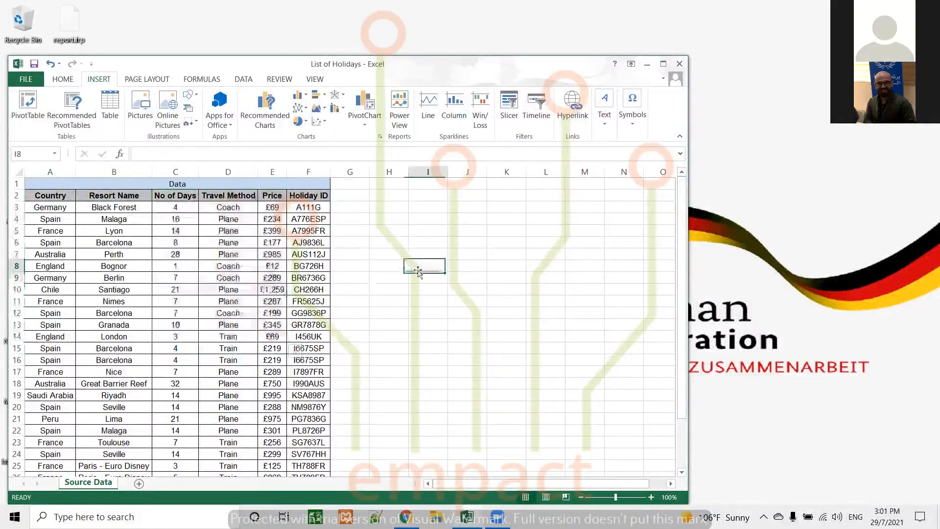
scroll(450, 297, "down", 1)
scroll(449, 297, "down", 1)
scroll(426, 282, "up", 2)
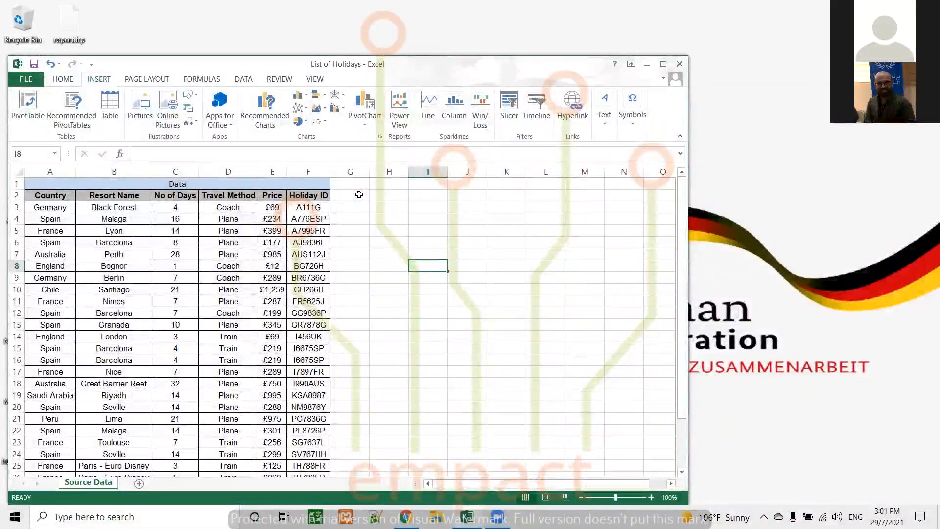
Enter 12, 0014 and 0016 in cells G3, G4 and G5 beside the Holiday ID column.
left_click(357, 205)
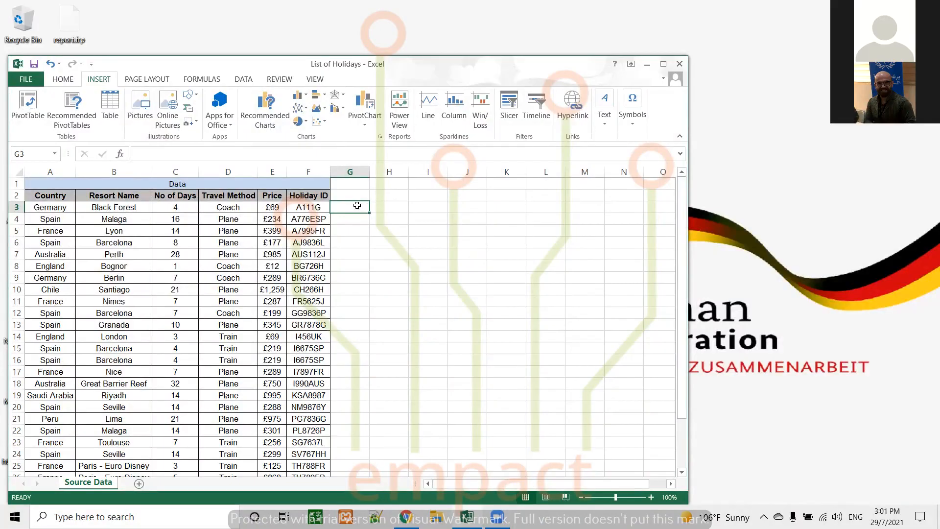
type("12")
key("Return")
type("0014")
key("Return")
type("00")
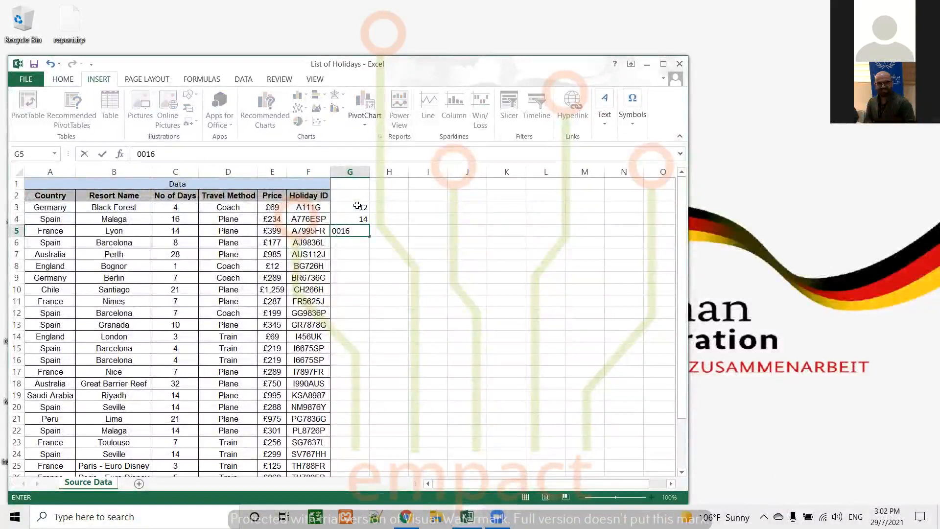
type("16")
left_click(360, 206)
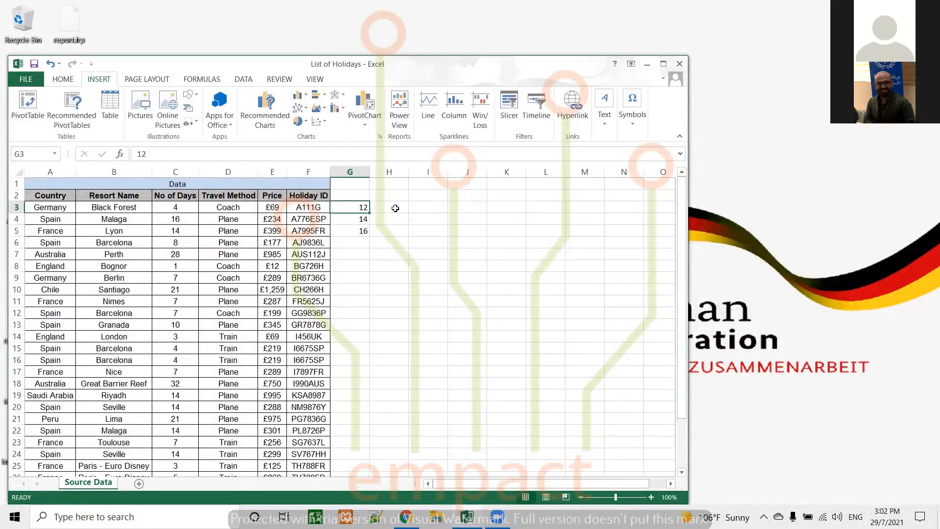
Clear the trial numbers from cells G3 to G5.
key("Up")
key("shift+Down")
key("shift+Down")
key("shift+Down")
key("Delete")
Format cell G3 as Text and copy that format down column G alongside the holiday list.
left_click(361, 206)
left_click(58, 79)
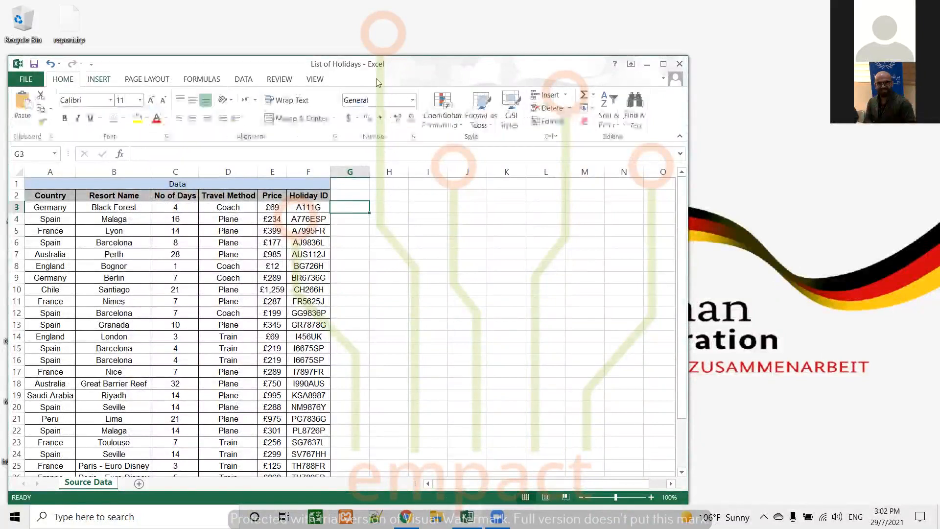
left_click(413, 102)
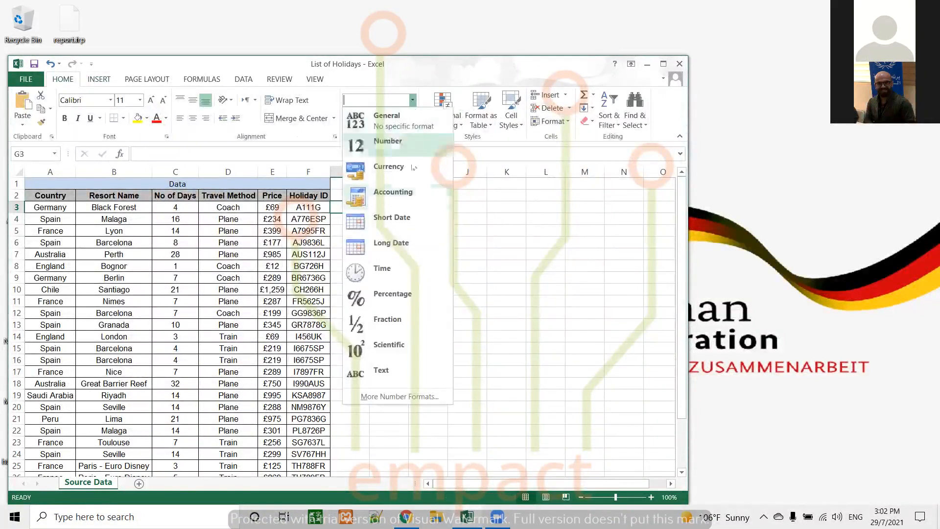
left_click(381, 371)
left_click_drag(370, 212, 373, 456)
scroll(392, 255, "up", 2)
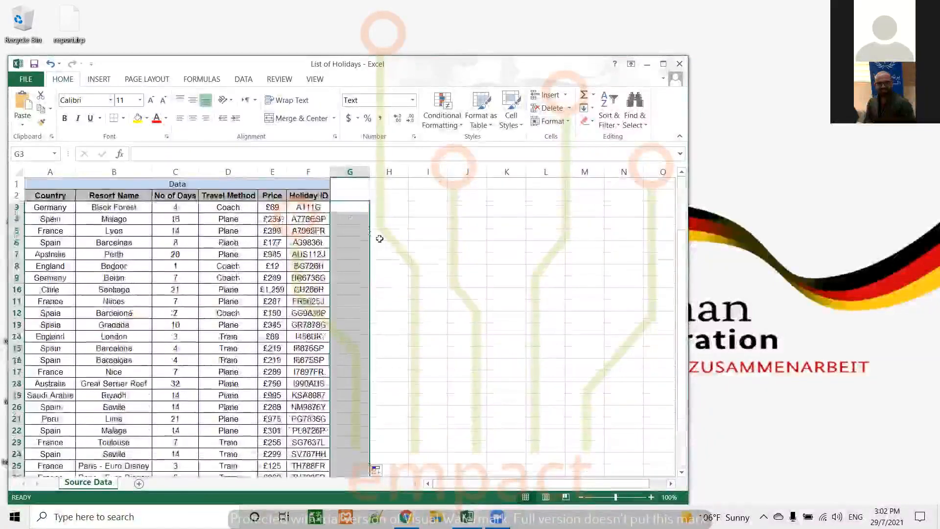
Enter 0012, 0014 and 0016 in the text-formatted cells G3, G4 and G5.
left_click(349, 207)
type("001")
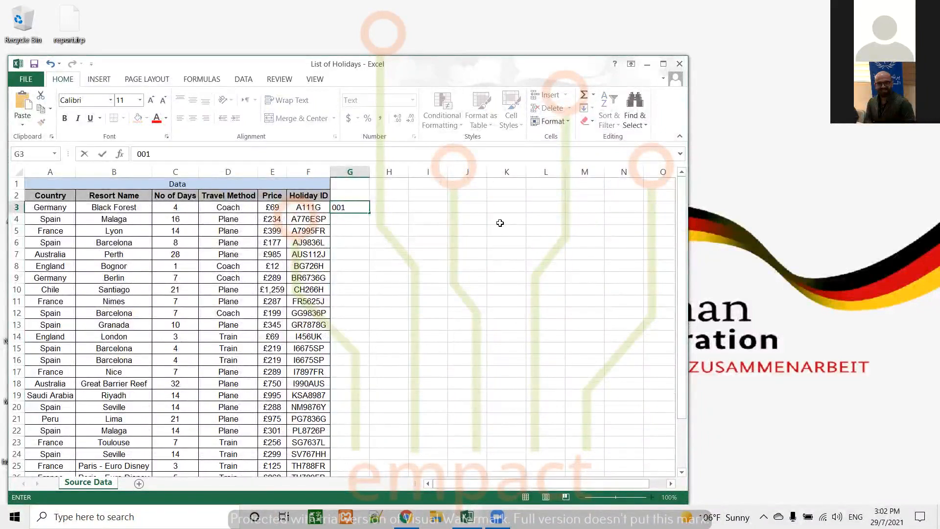
type("2")
key("Return")
type("00")
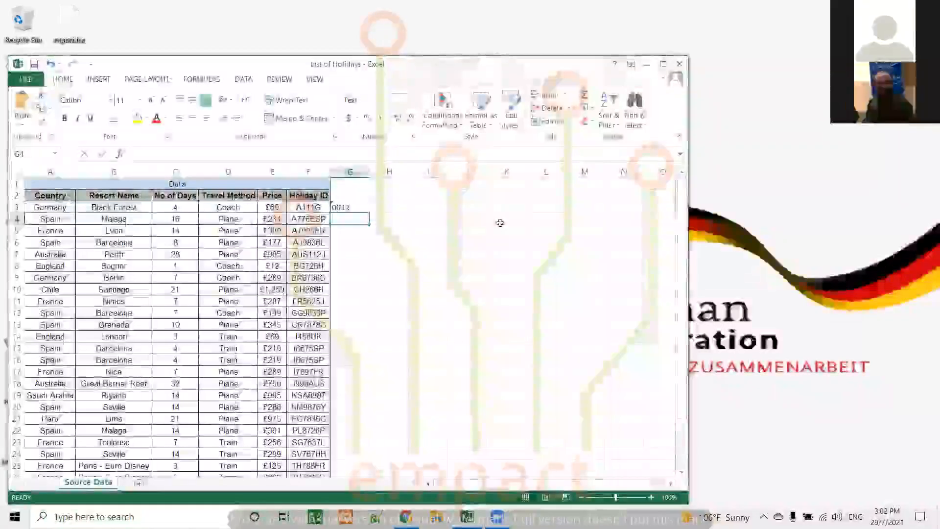
type("14")
key("Return")
type("00")
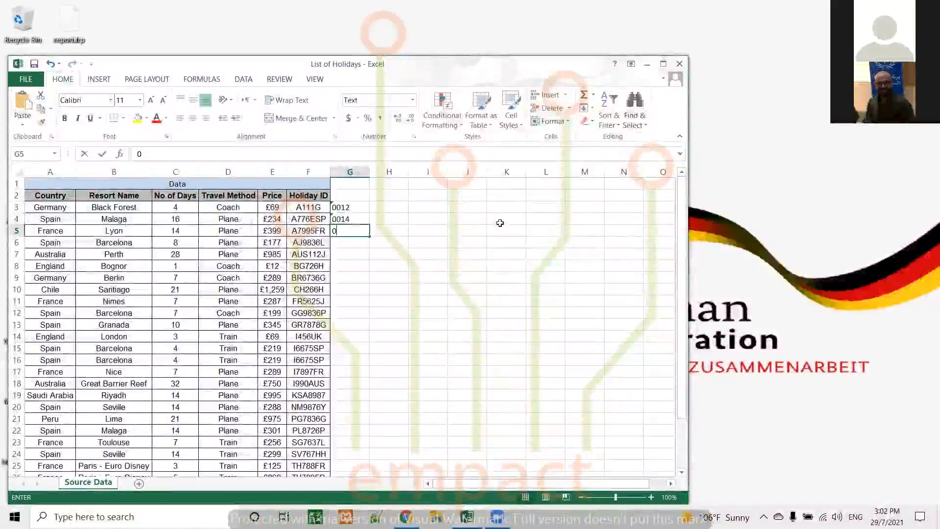
key("Return")
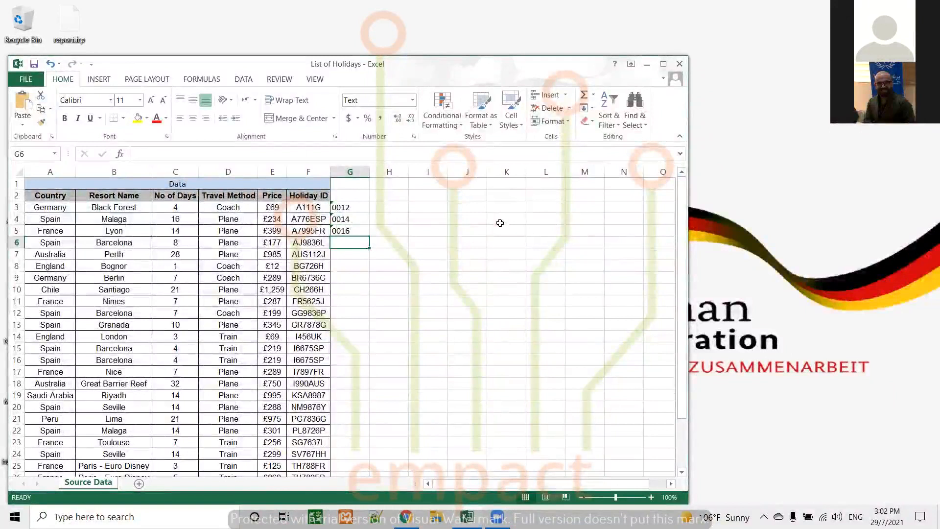
Extend the number series in G3:G5 down column G to row 30, and select cell G3.
left_click_drag(368, 208, 372, 458)
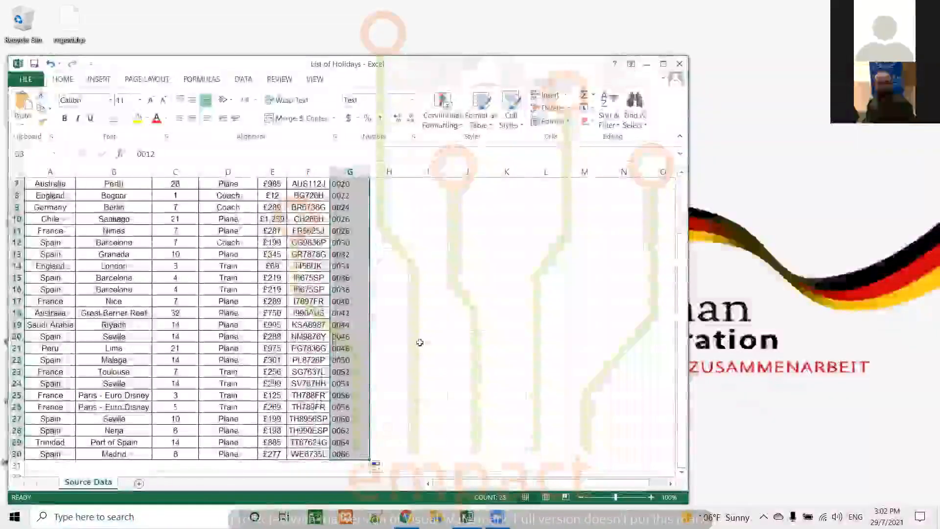
left_click(420, 341)
scroll(379, 237, "up", 2)
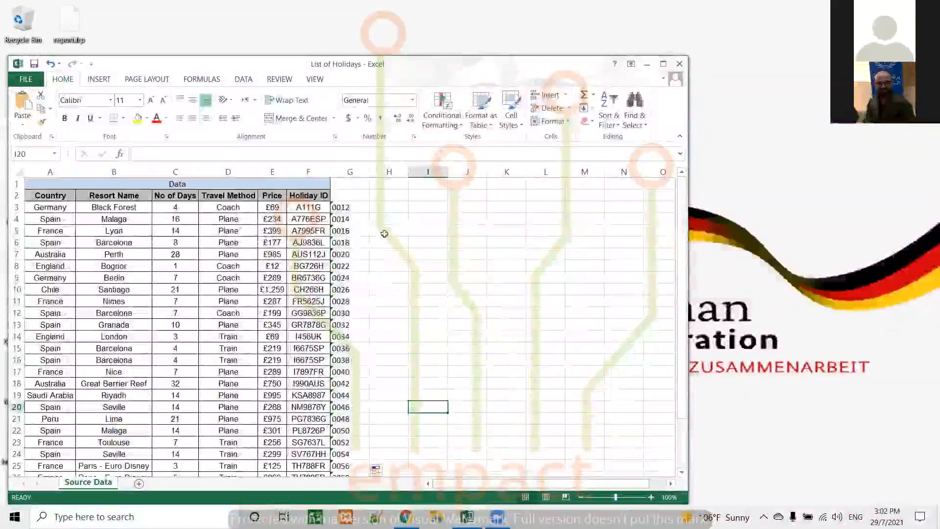
left_click(349, 207)
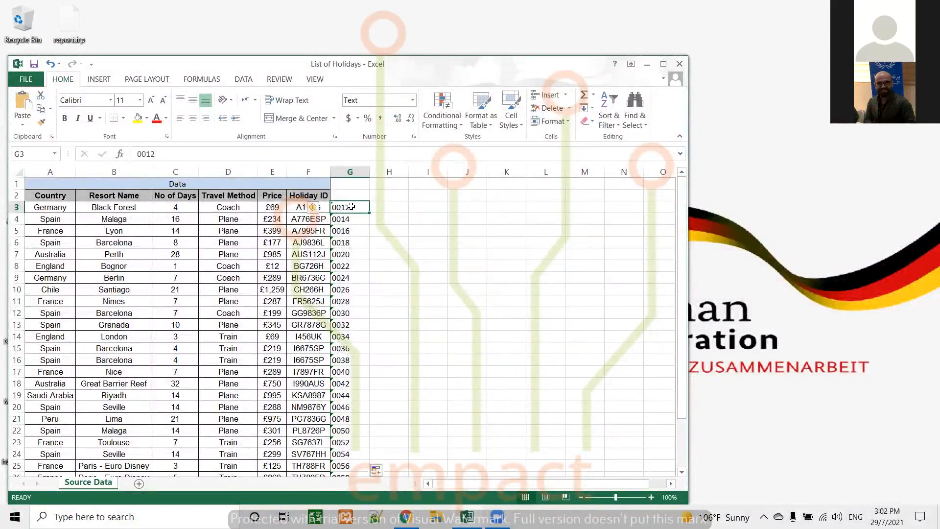
Convert the number stored as text in cell G3 to a real number.
mouse_move(322, 210)
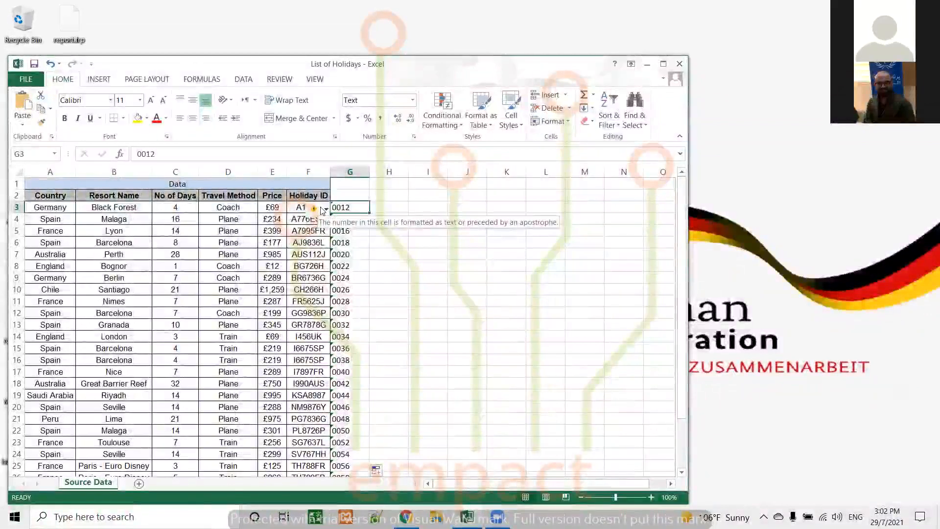
left_click(323, 209)
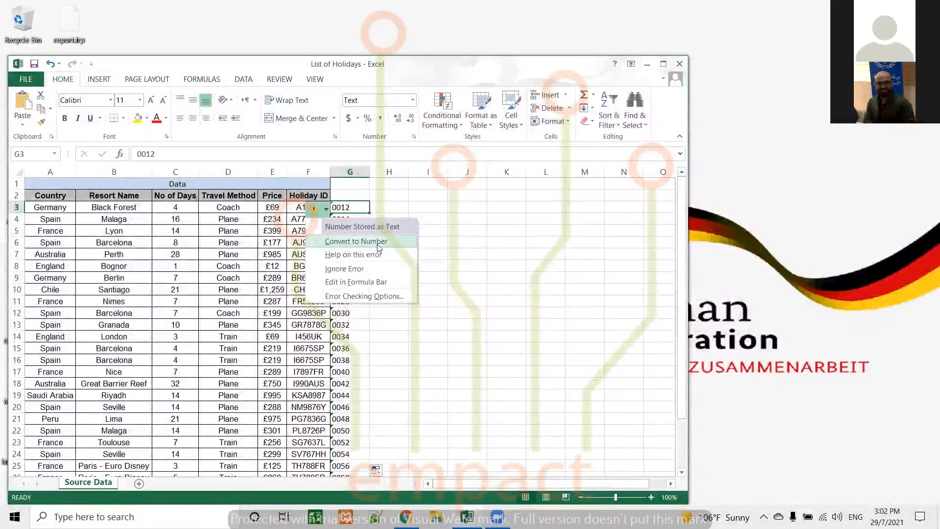
left_click(375, 242)
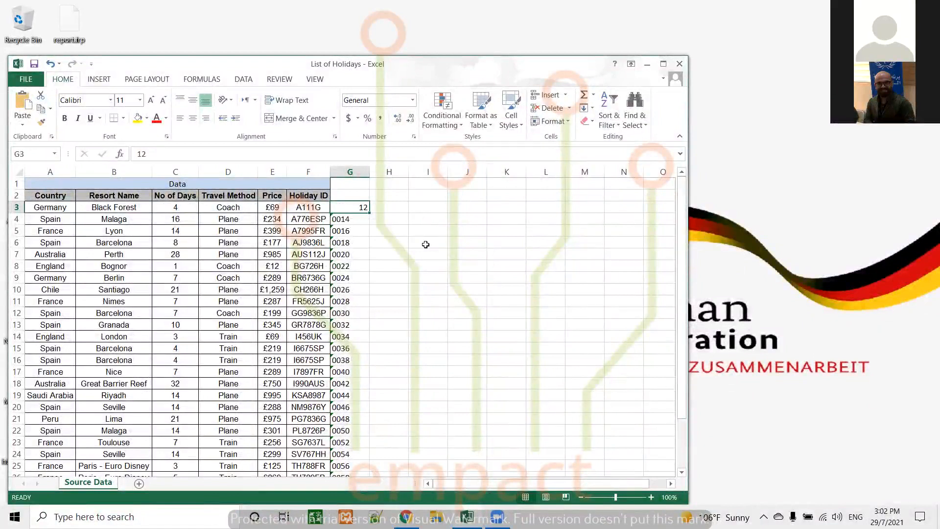
scroll(403, 250, "down", 3)
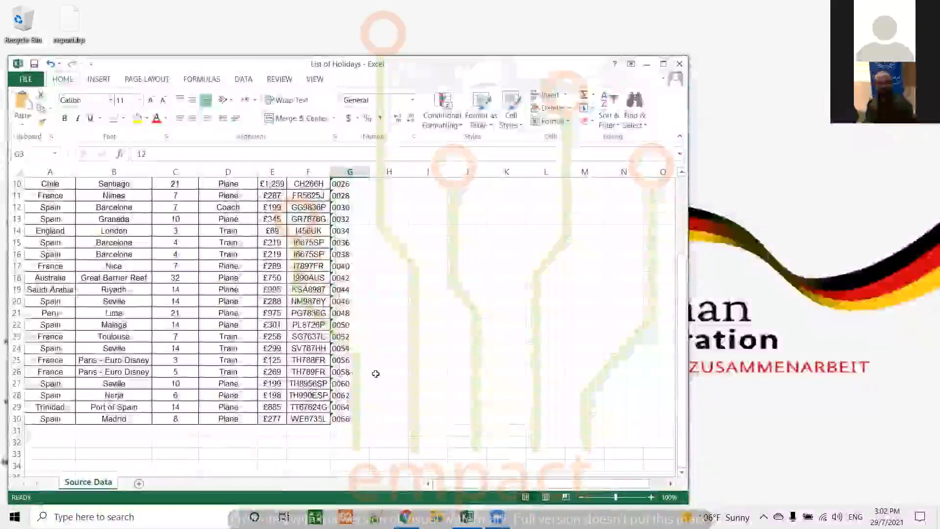
scroll(419, 357, "up", 3)
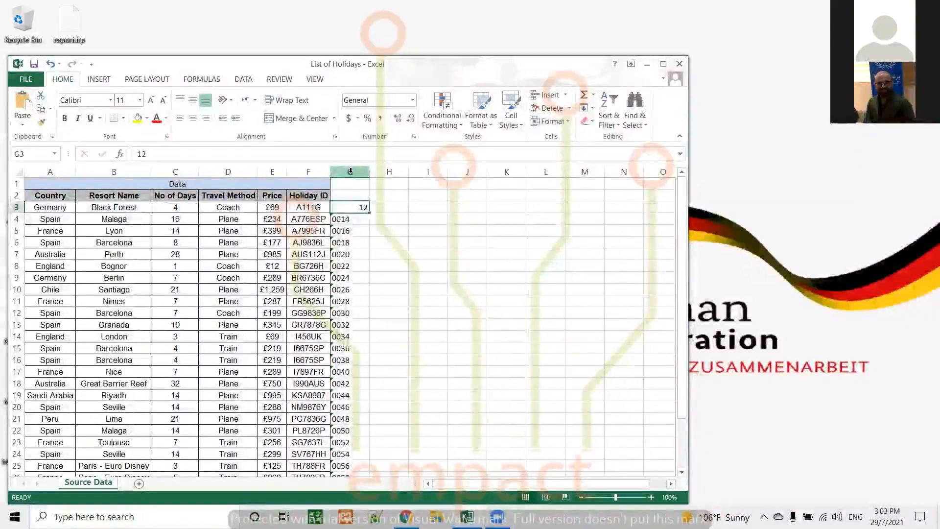
Select the number series in column G from G3 down to the end of the holiday list.
left_click(350, 171)
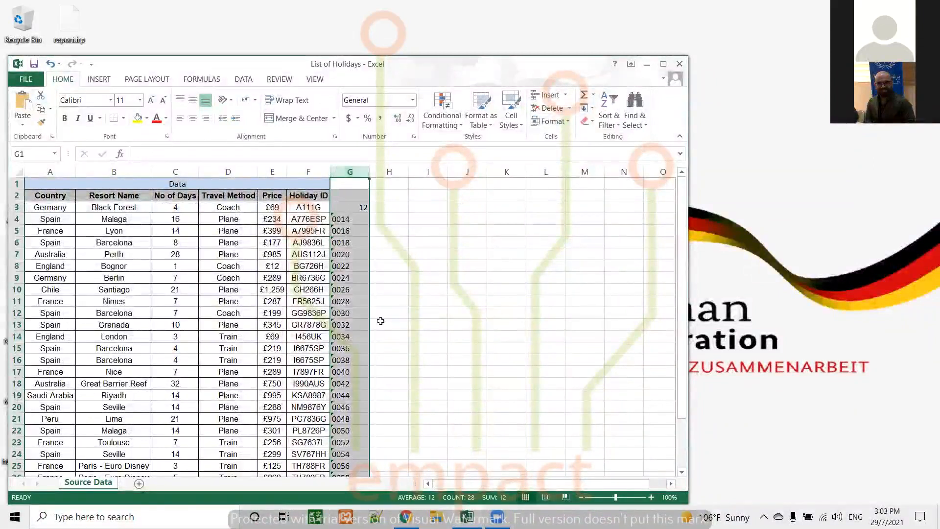
scroll(422, 294, "down", 5)
scroll(422, 293, "up", 5)
left_click_drag(360, 206, 345, 458)
scroll(443, 324, "up", 2)
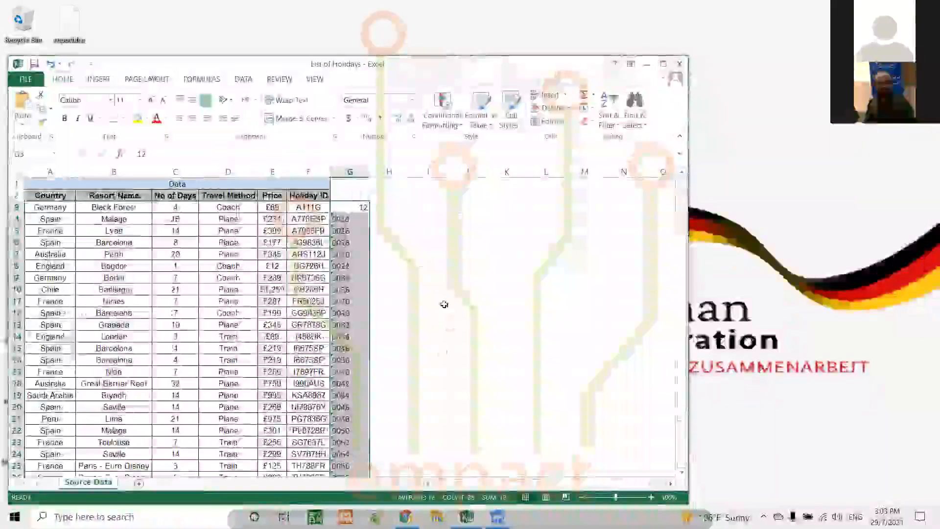
Run Text to Columns on column G as delimited data without any delimiter, using General format and destination $G$1.
left_click(350, 171)
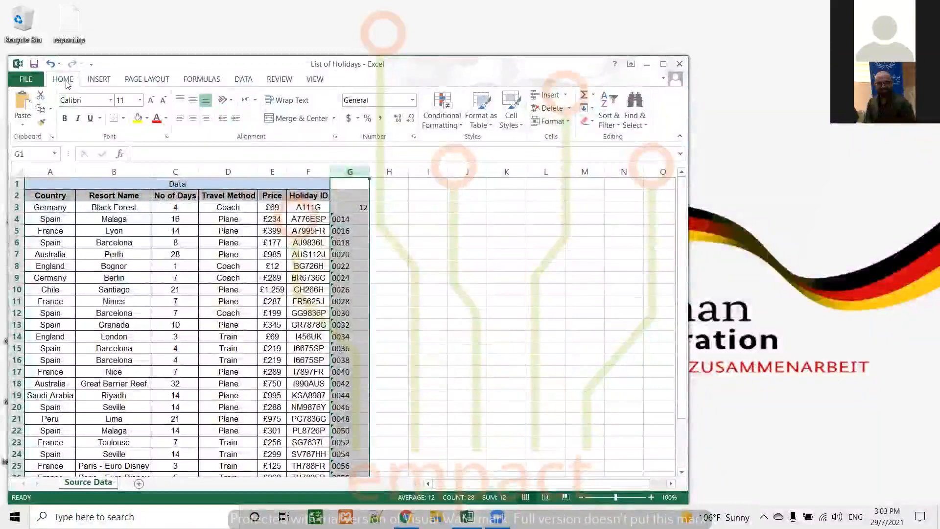
left_click(97, 83)
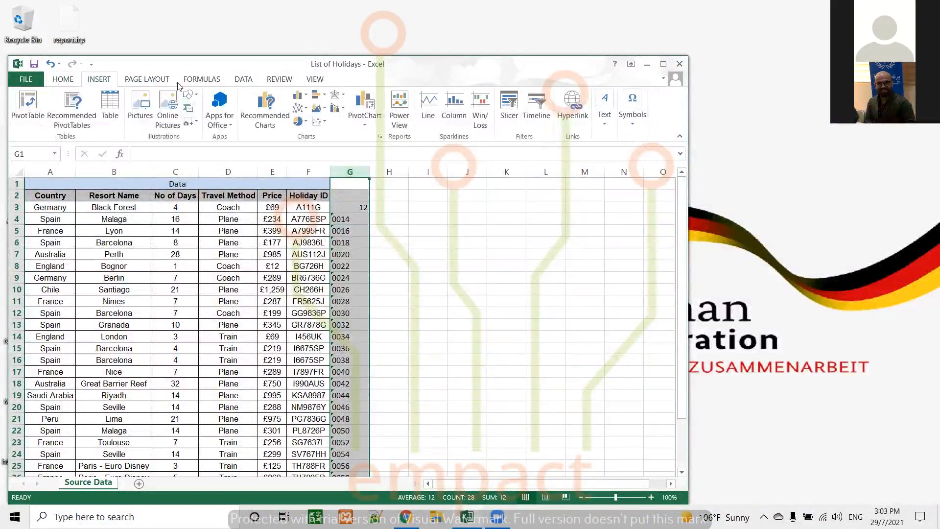
left_click(243, 80)
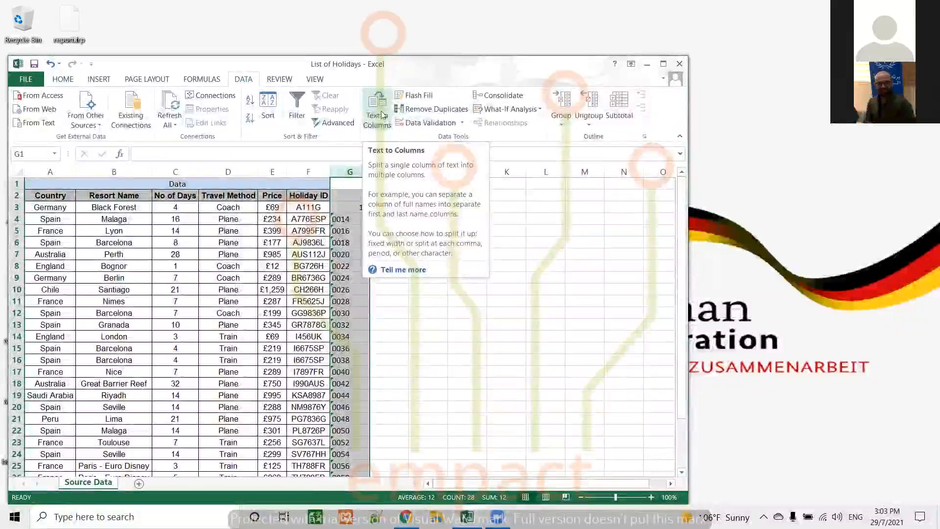
left_click(378, 110)
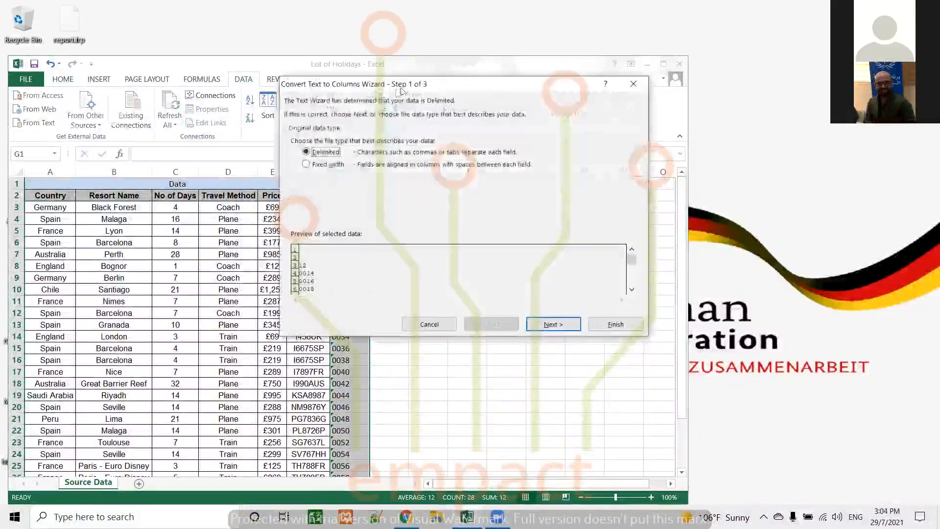
left_click_drag(427, 85, 551, 92)
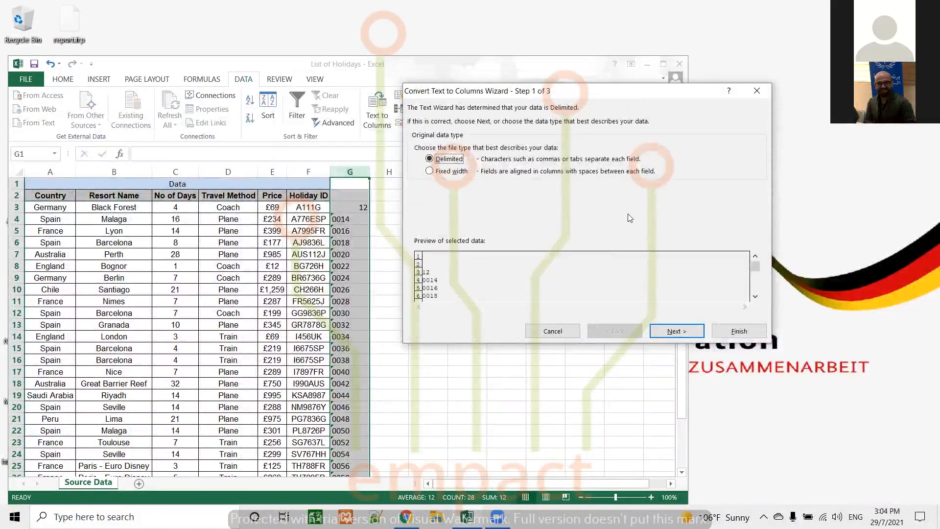
left_click(685, 331)
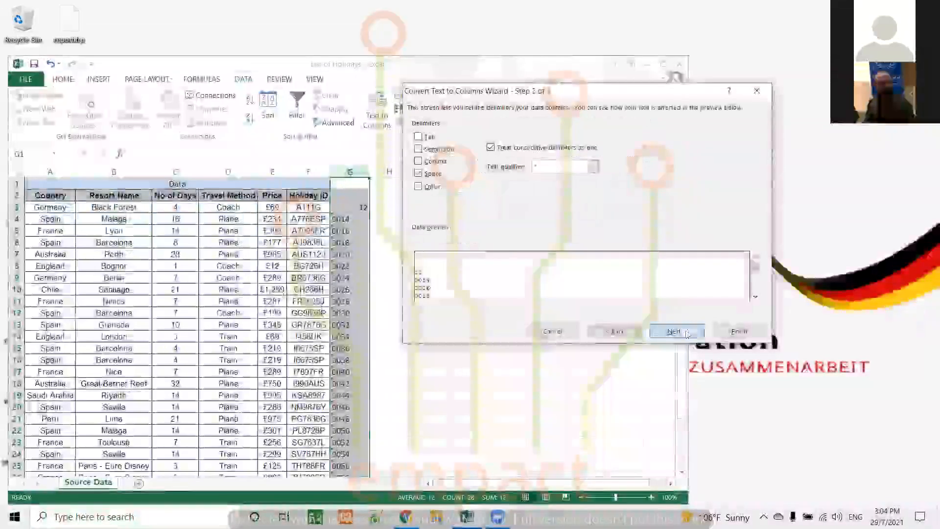
left_click(419, 174)
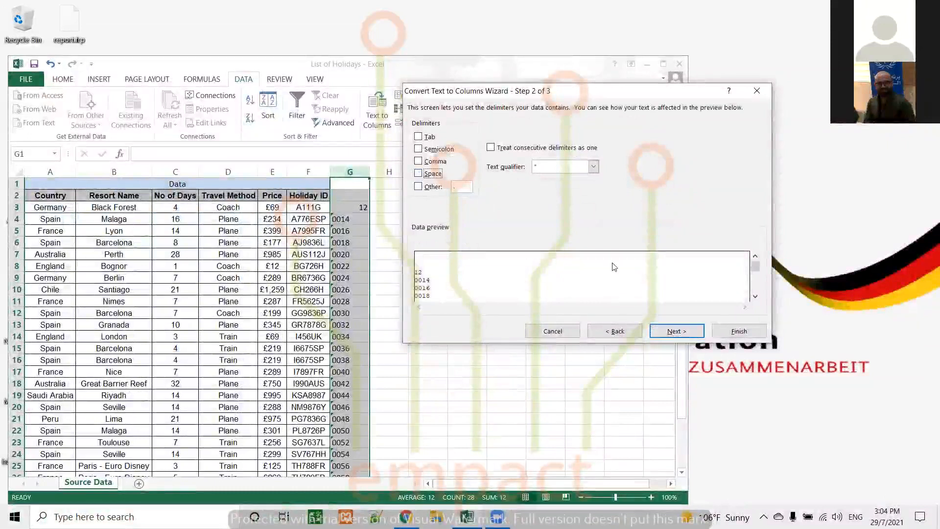
left_click(675, 332)
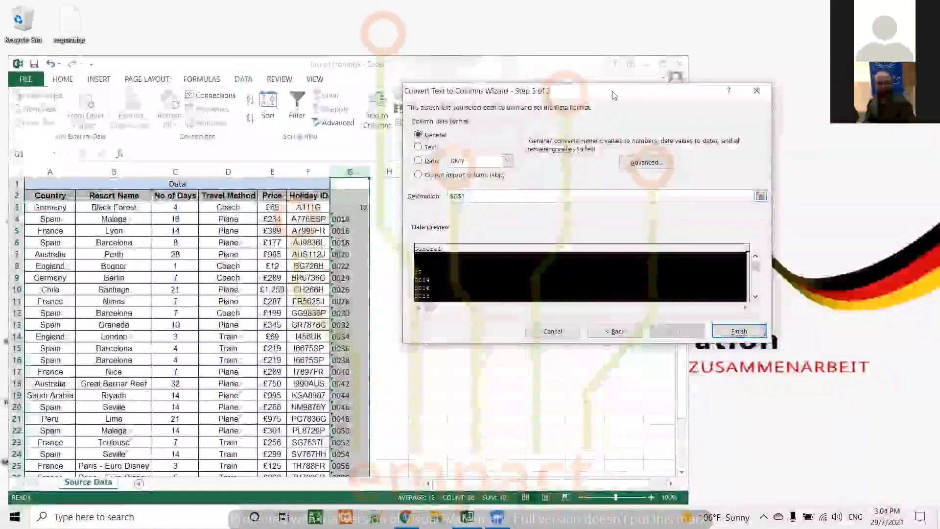
left_click_drag(614, 96, 696, 85)
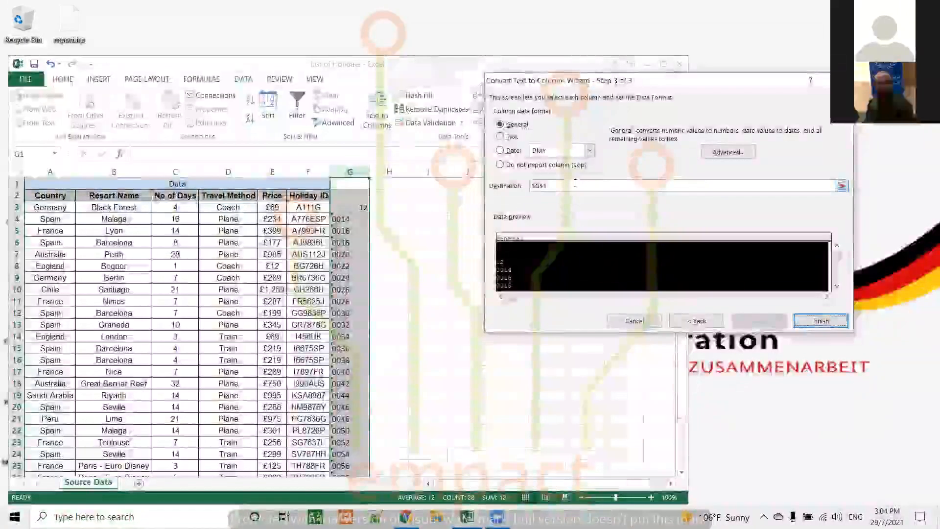
left_click(821, 320)
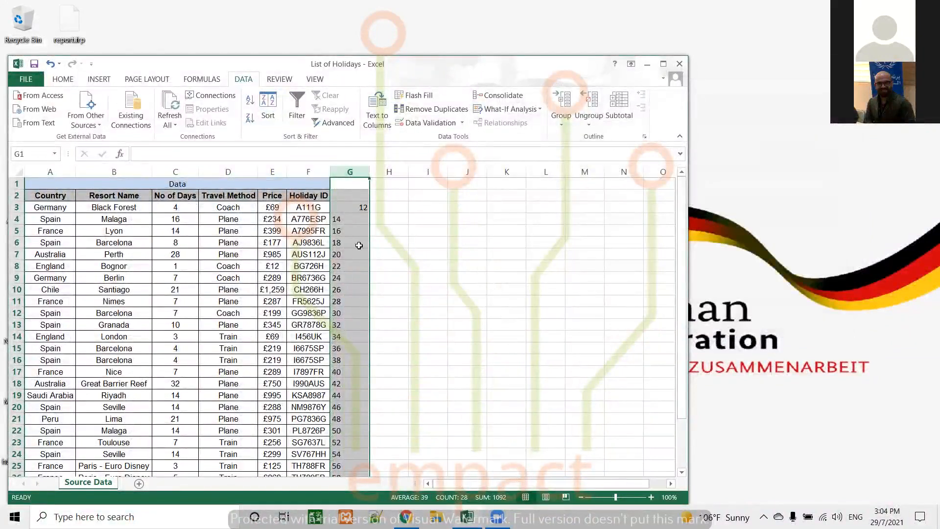
Check cells G4 and G5 and undo the Text to Columns conversion of column G.
left_click(346, 219)
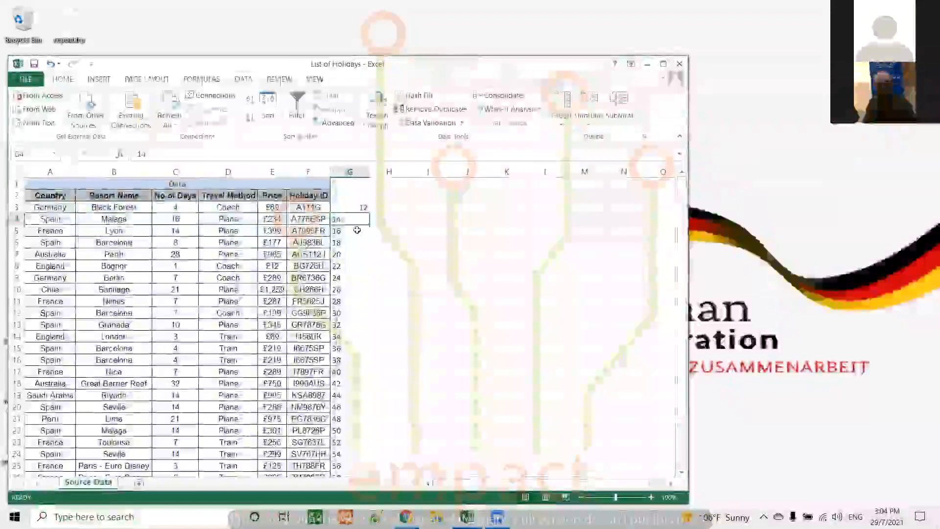
left_click(357, 230)
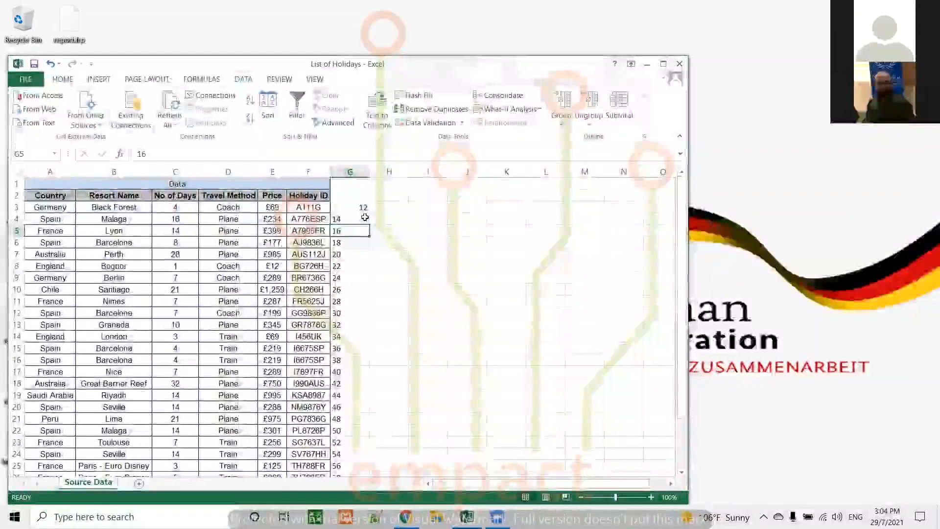
left_click(362, 219)
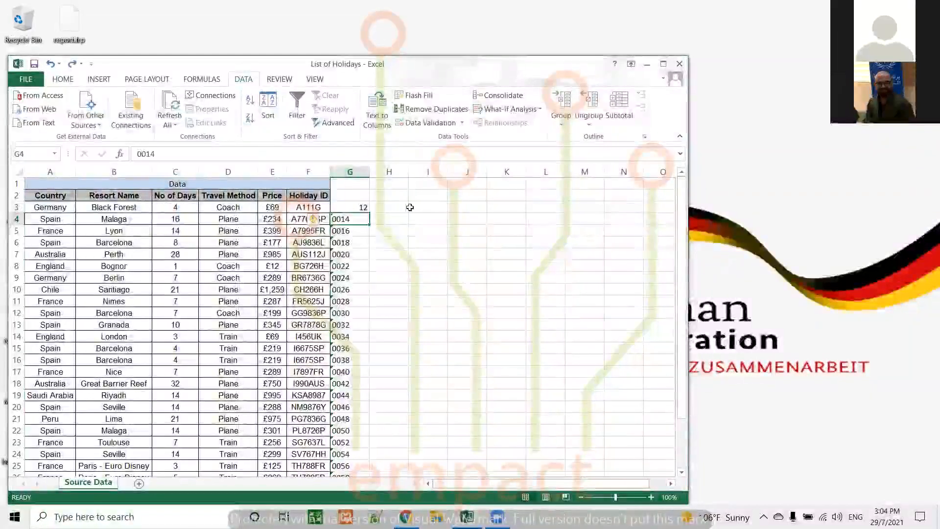
Set the number format of the whole column G to General and check cell G4.
left_click(350, 172)
left_click(63, 79)
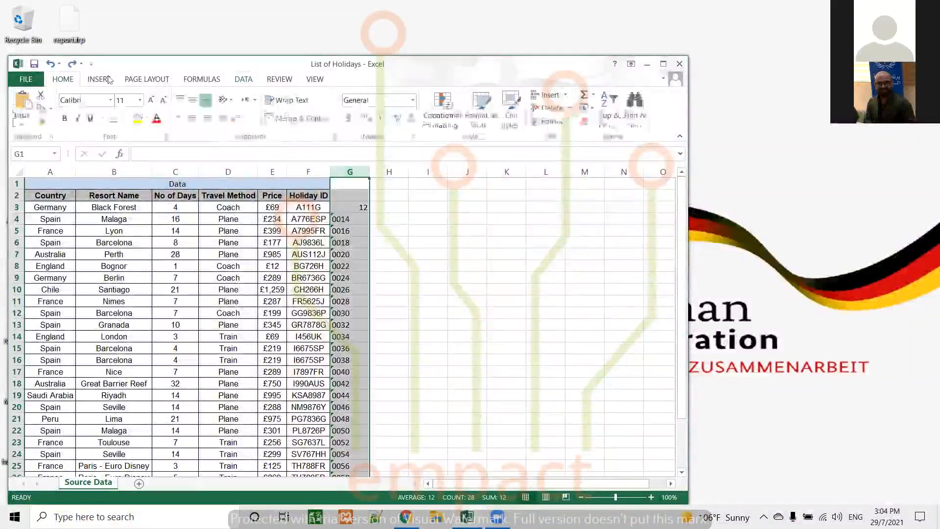
left_click(415, 101)
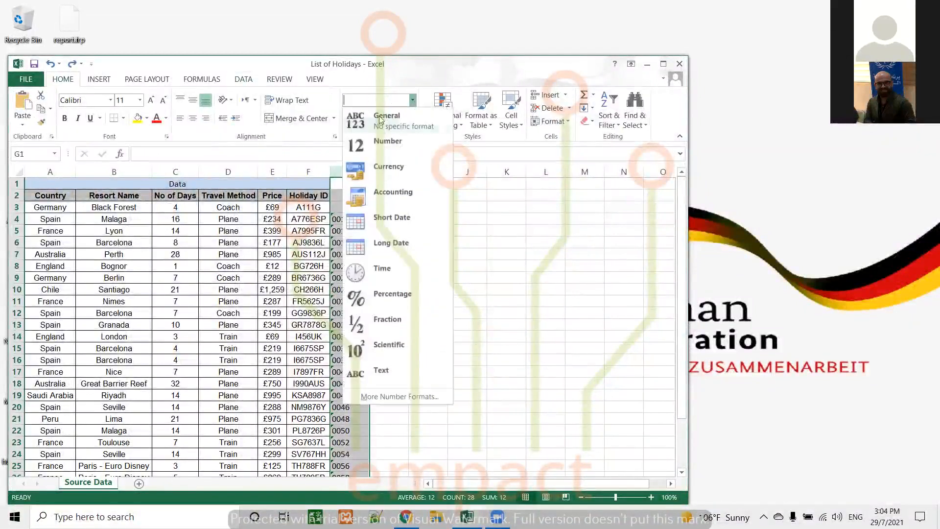
left_click(378, 121)
left_click(341, 220)
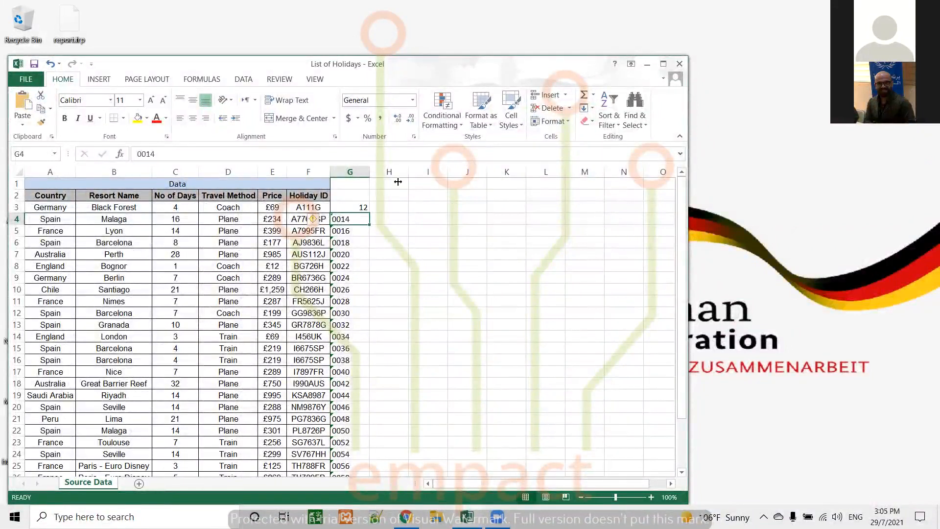
Convert column G in place with Text to Columns, keeping Delimited and General format, and undo the conversion.
left_click(349, 172)
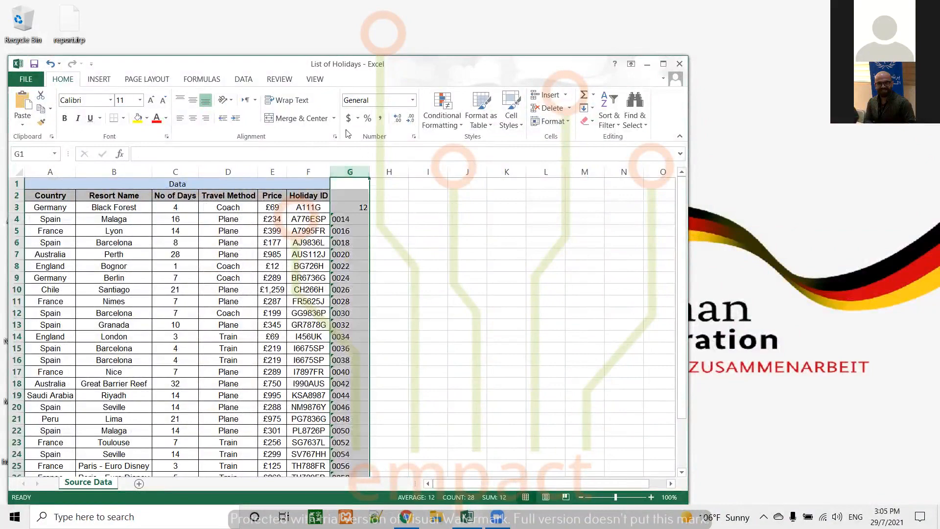
left_click(243, 78)
left_click(377, 111)
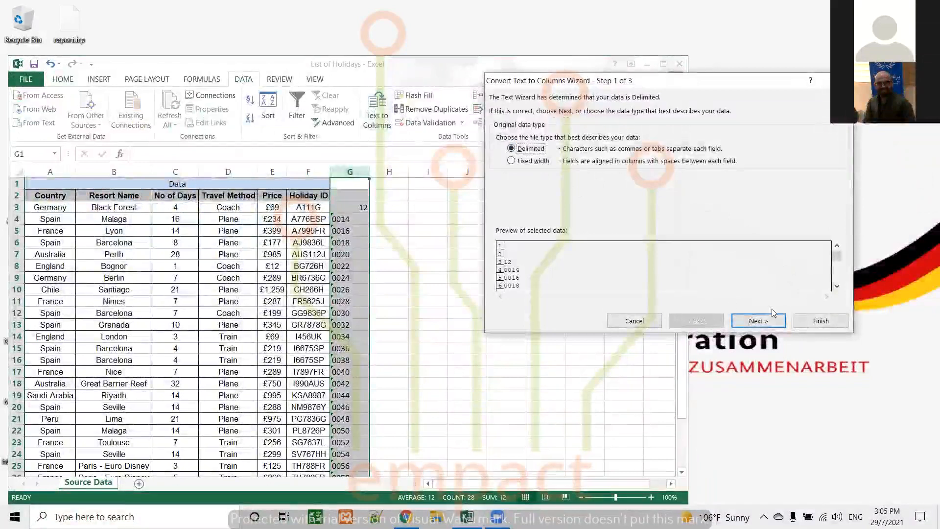
left_click(759, 320)
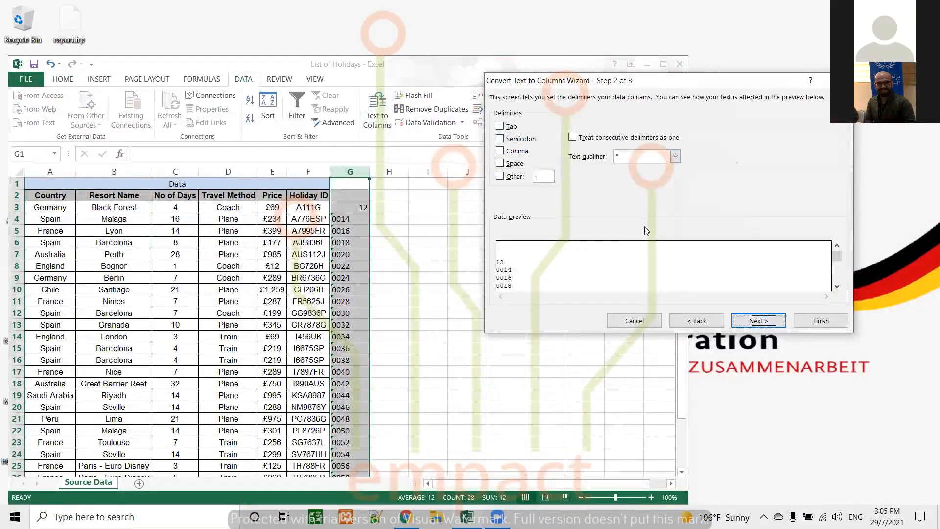
left_click(759, 320)
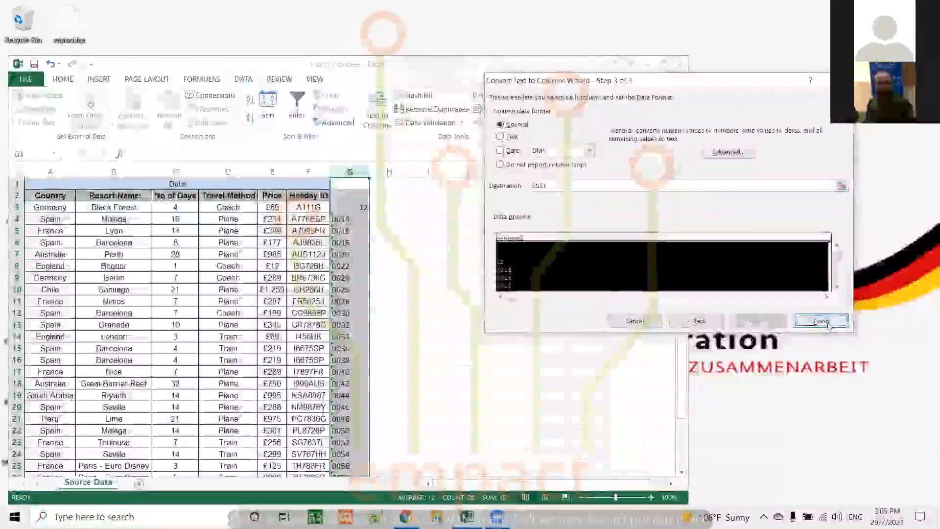
left_click(821, 321)
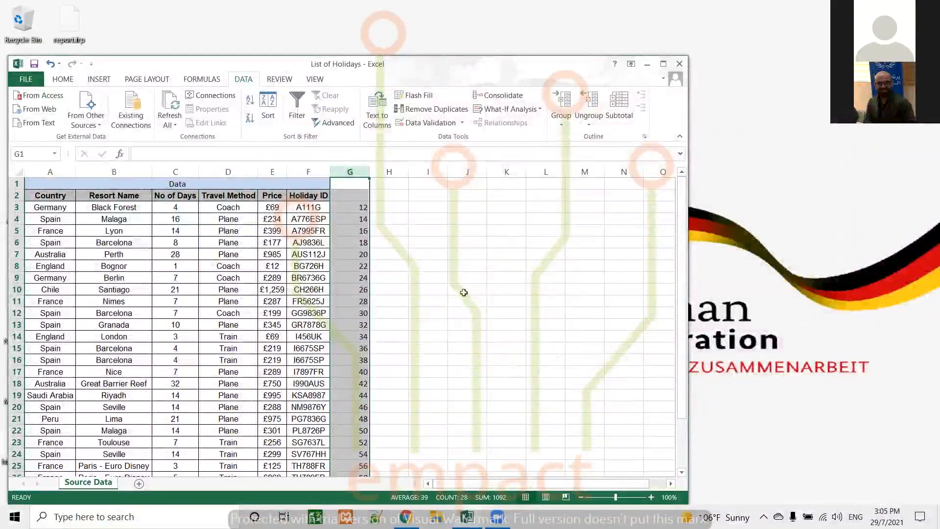
key("ctrl+z")
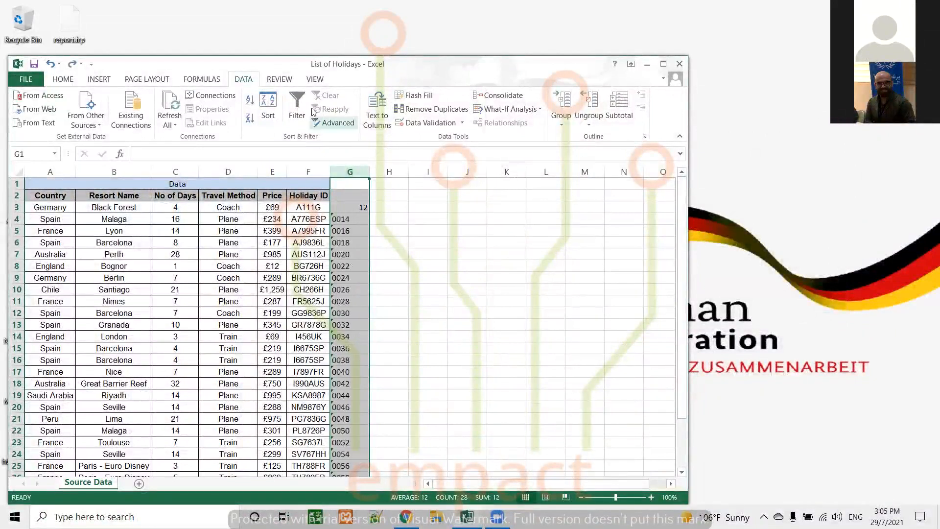
Convert column G with Text to Columns in General format, placing the results in column H.
left_click(378, 110)
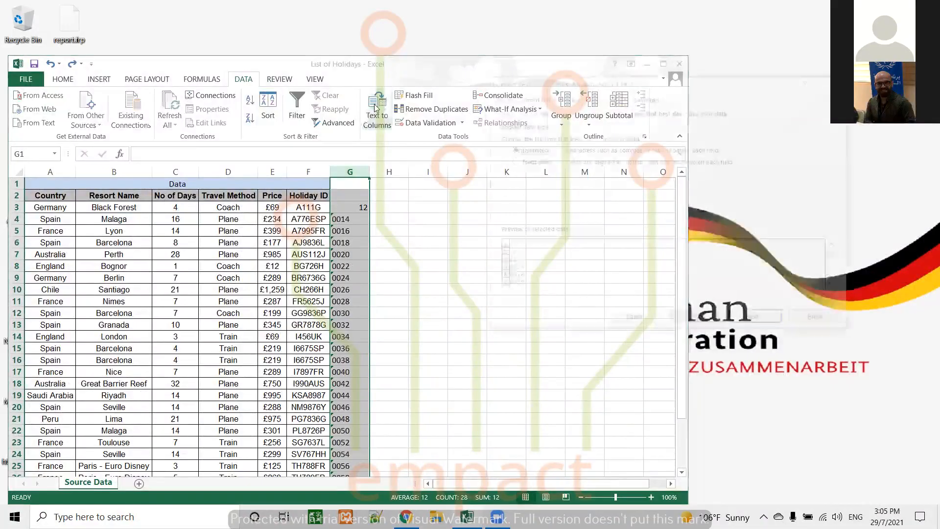
left_click(757, 323)
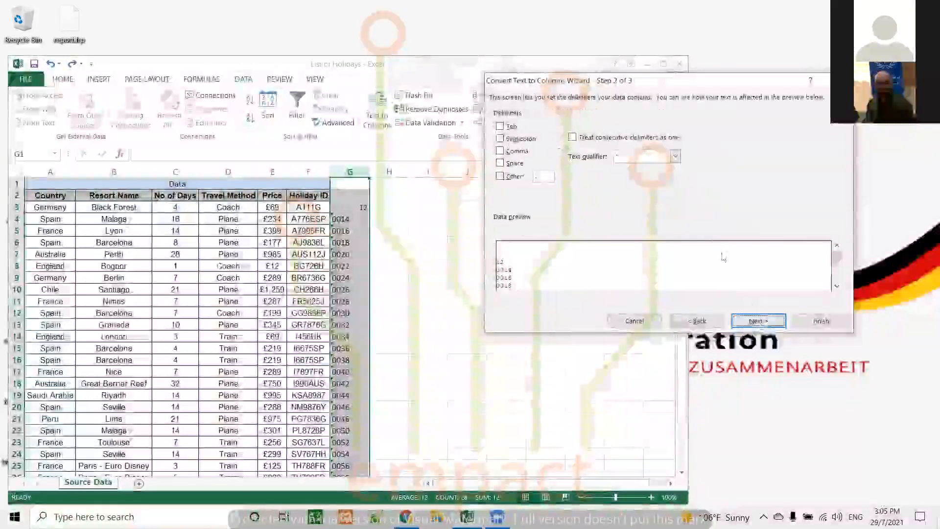
left_click(758, 322)
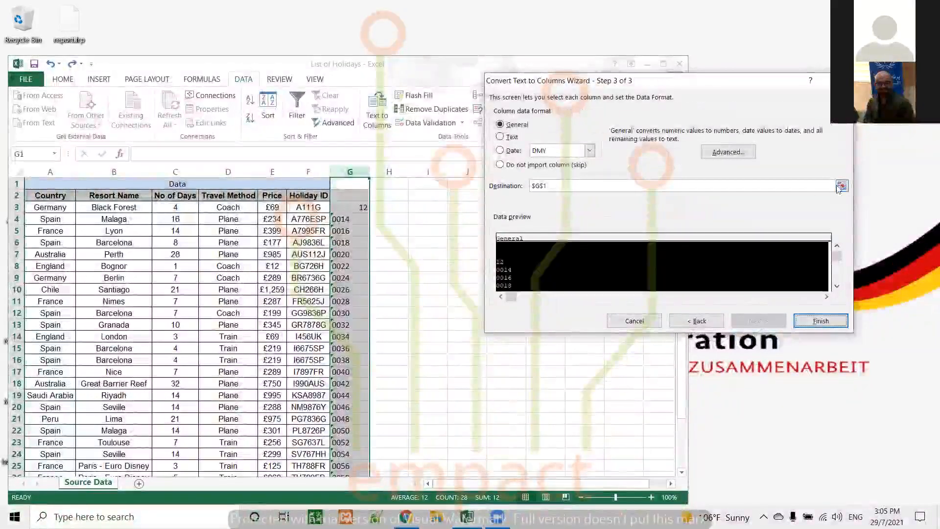
left_click(841, 186)
left_click(389, 172)
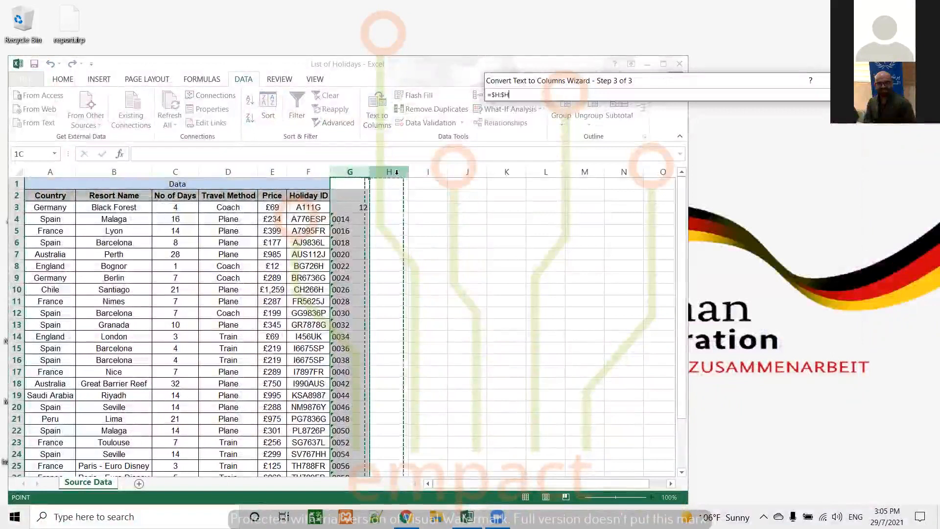
key("Return")
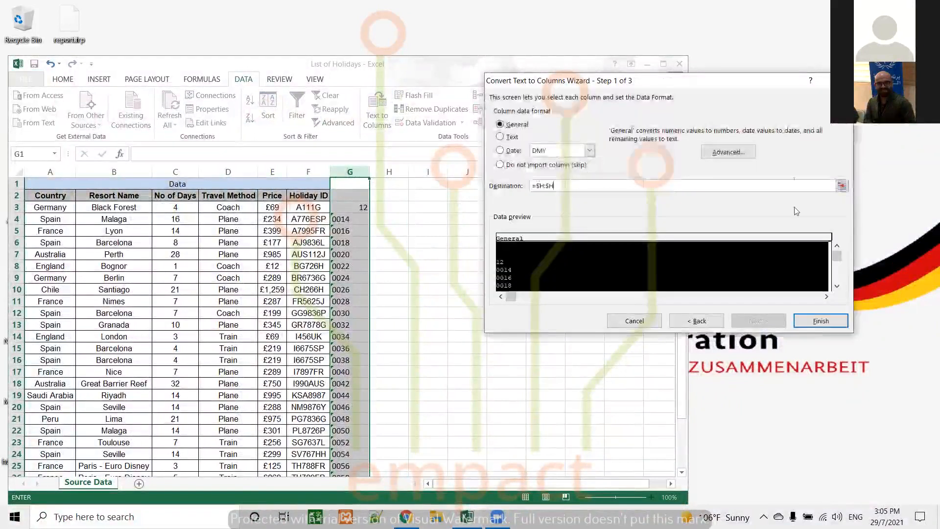
left_click(821, 321)
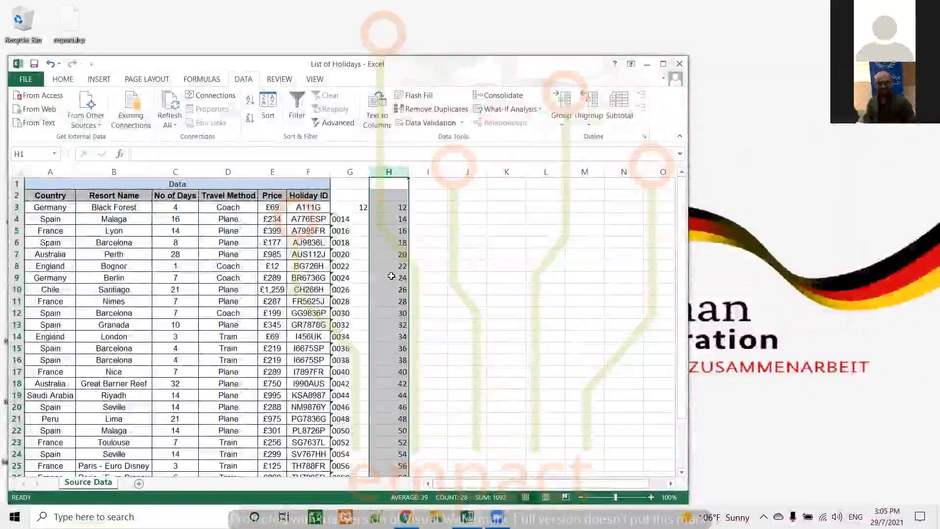
Check the converted numbers in column H, inspecting cells H3 and H7.
scroll(434, 273, "down", 4)
scroll(435, 273, "up", 4)
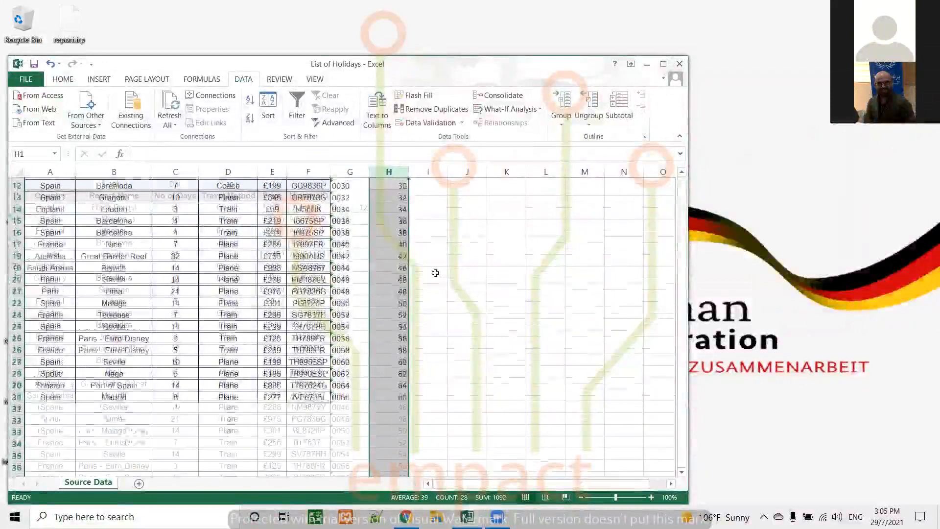
left_click(62, 79)
left_click(395, 212)
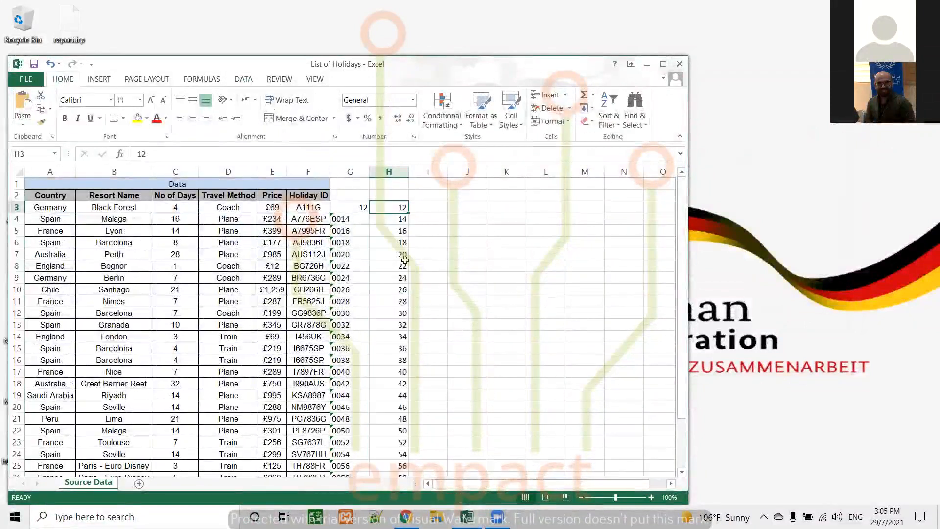
left_click(397, 256)
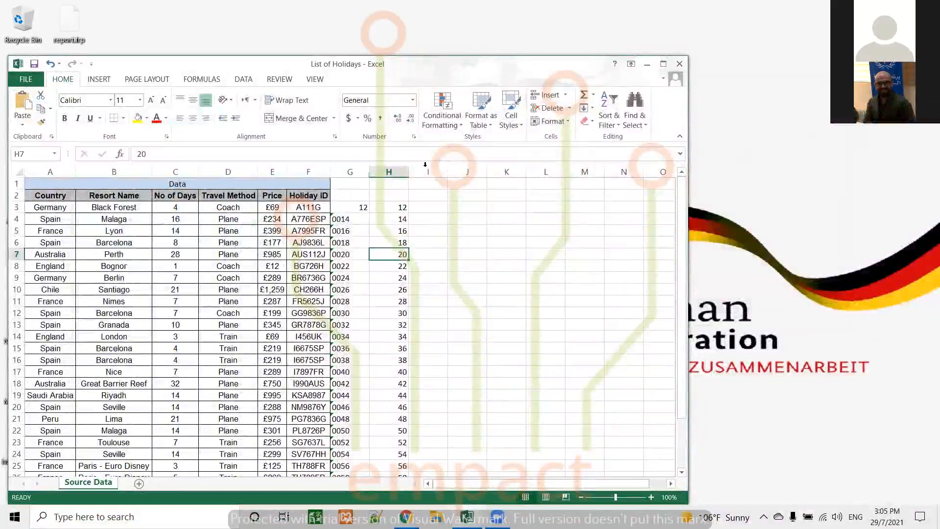
Enter UoS21.001 in cell I3 and UoS21.002 in cell I4.
left_click(428, 208)
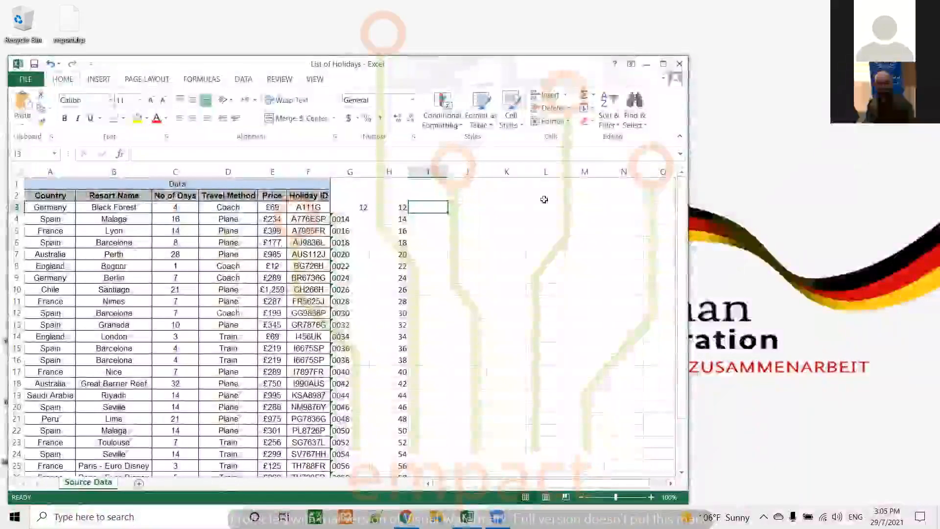
type("UoS21.001")
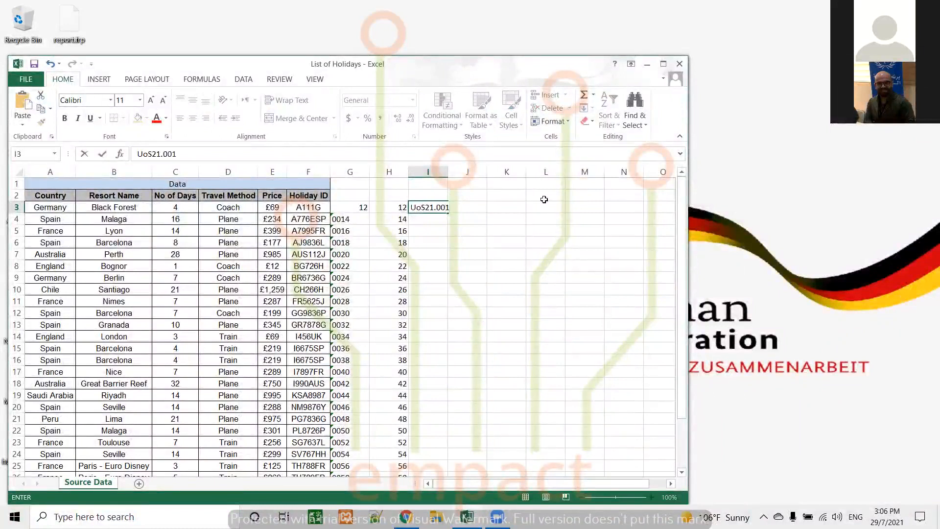
key("Return")
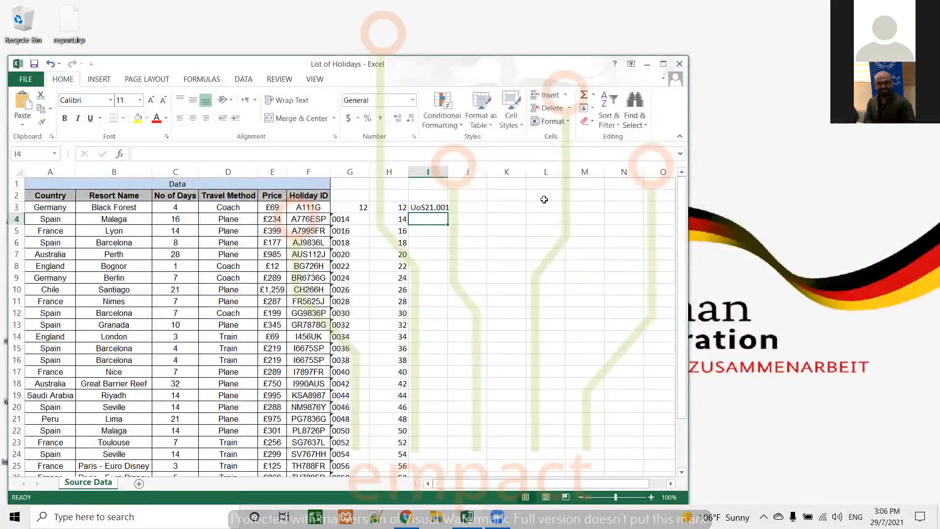
type("UoS")
type("21.)")
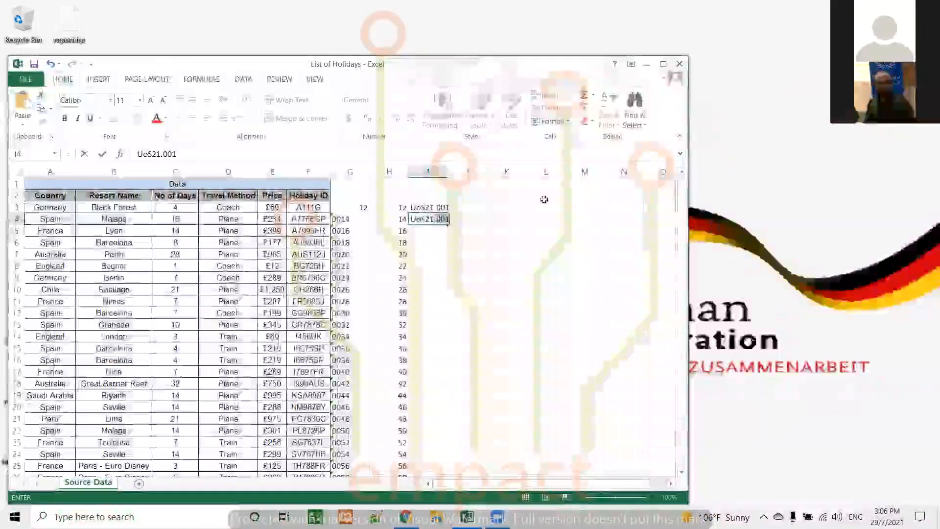
type(")2")
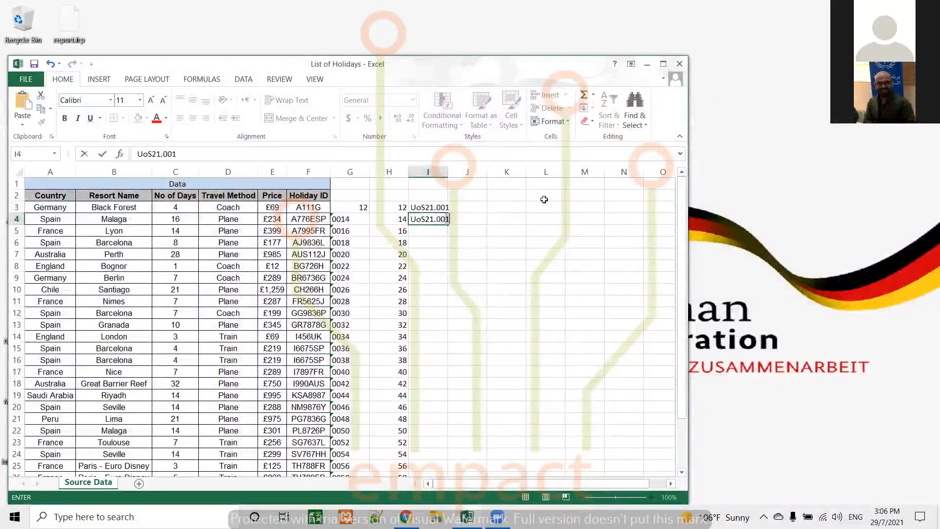
key("Return")
Fill the UoS21 code series from I3:I4 down to row 30 and widen column I.
left_click_drag(441, 207, 444, 224)
double_click(447, 224)
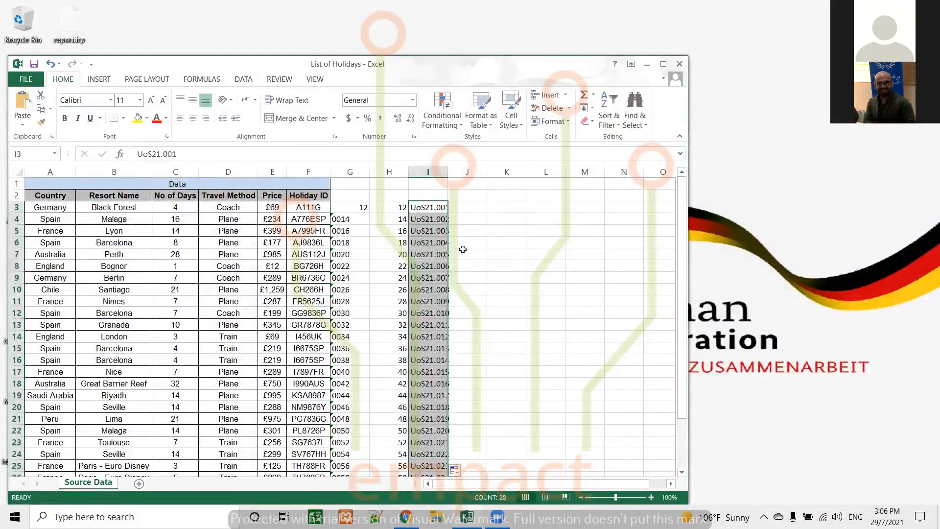
double_click(449, 173)
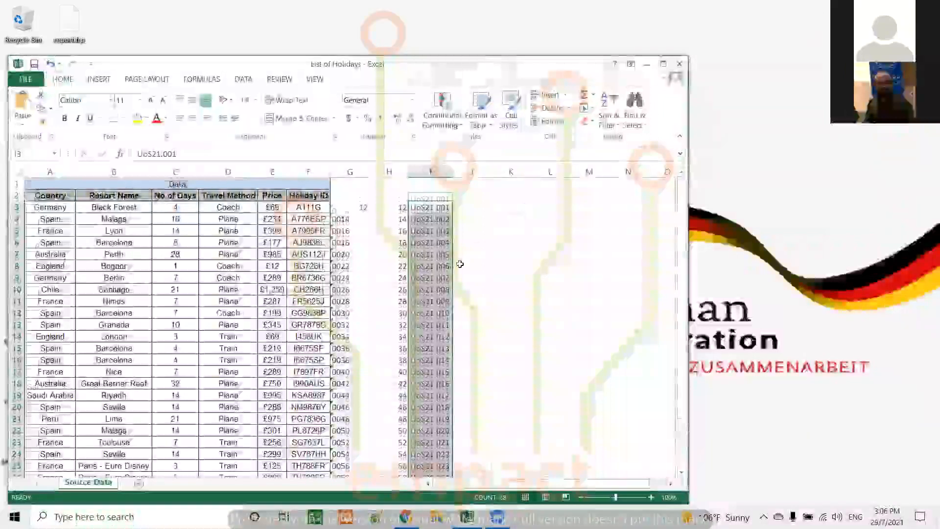
scroll(461, 230, "down", 3)
scroll(463, 191, "up", 2)
left_click_drag(454, 172, 487, 168)
scroll(517, 259, "up", 1)
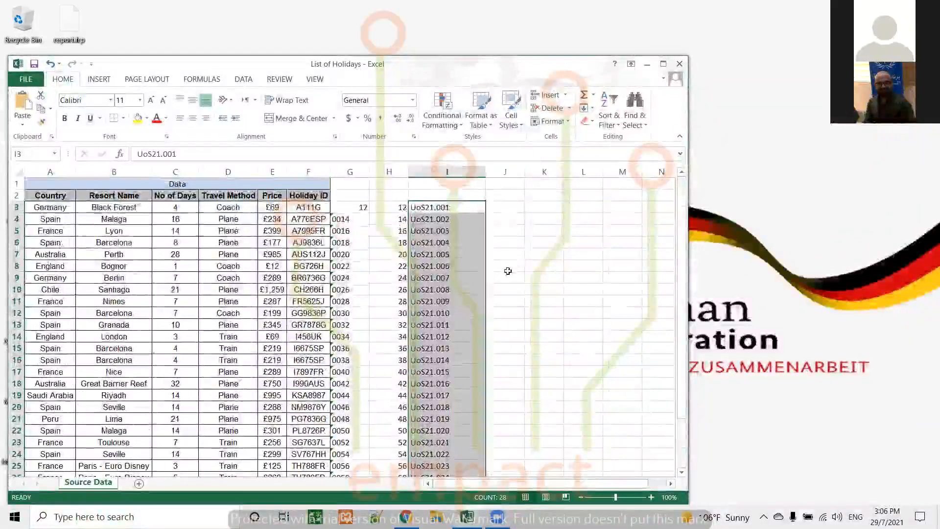
Start Text to Columns on I3:I30 as Delimited data, using a period as the custom delimiter.
left_click(449, 208)
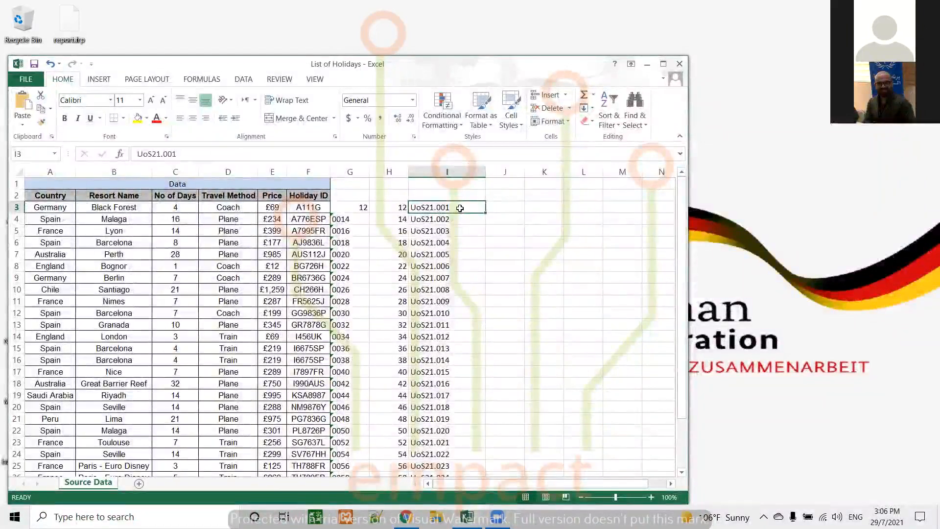
left_click_drag(459, 208, 454, 459)
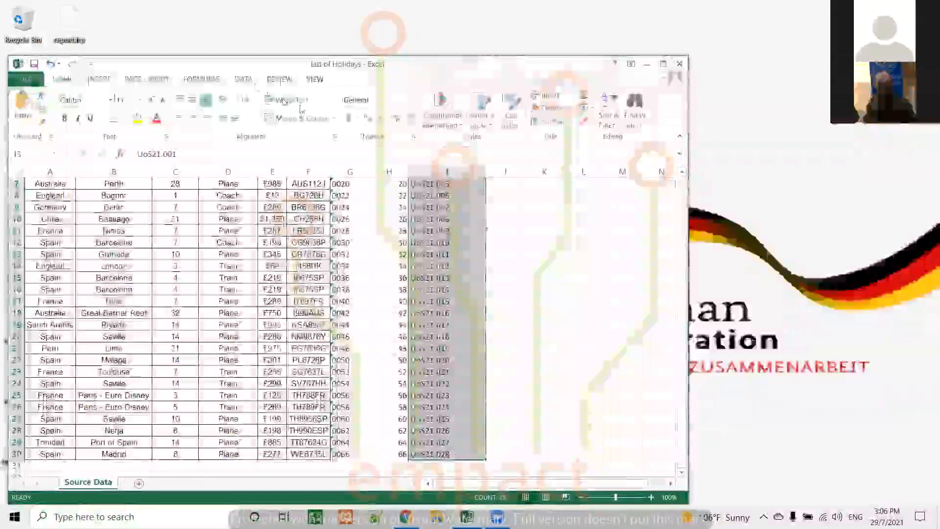
left_click(243, 79)
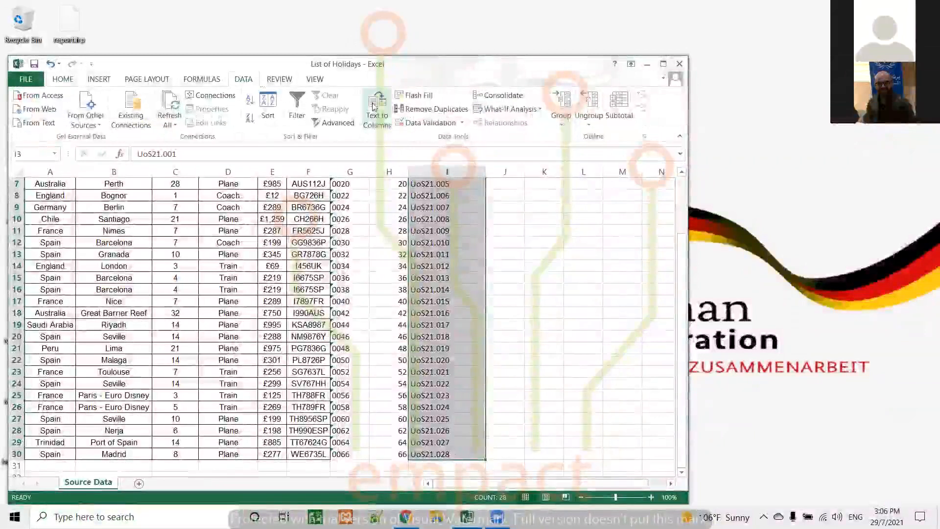
left_click(375, 108)
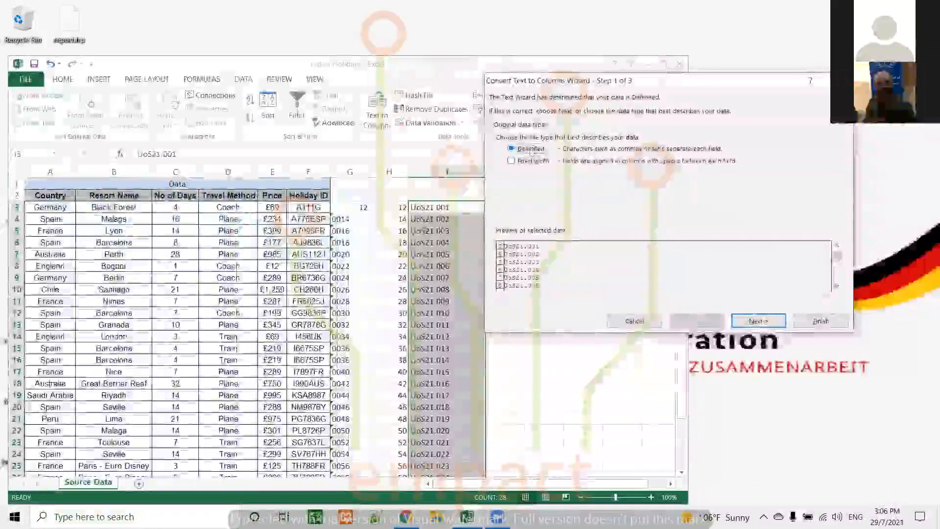
left_click(758, 320)
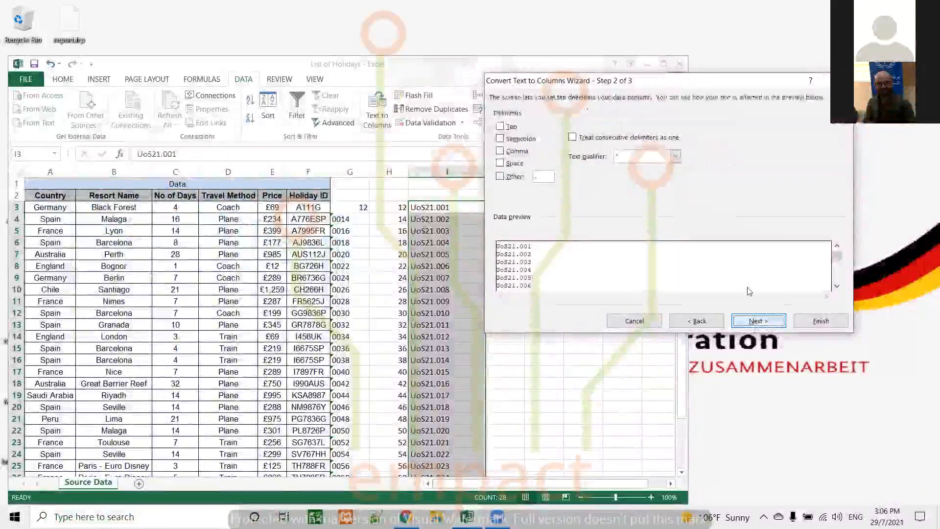
left_click(514, 177)
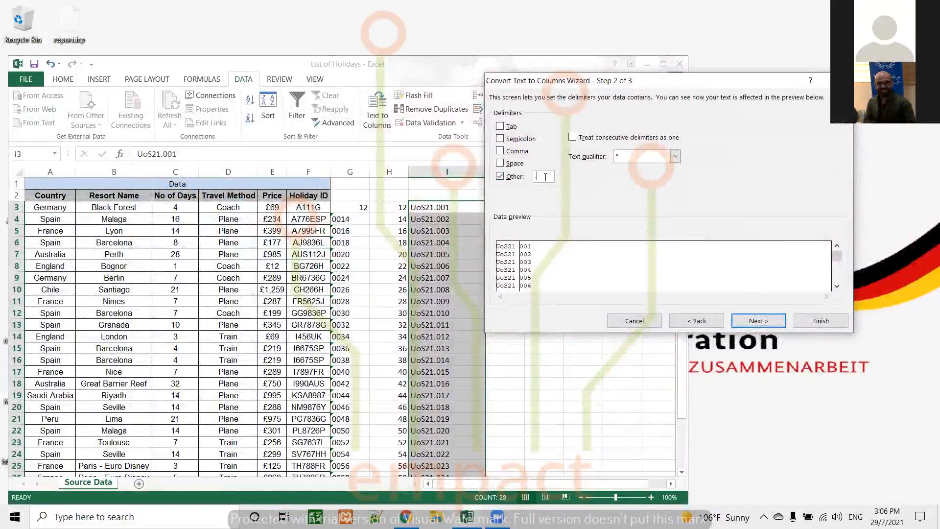
type("0")
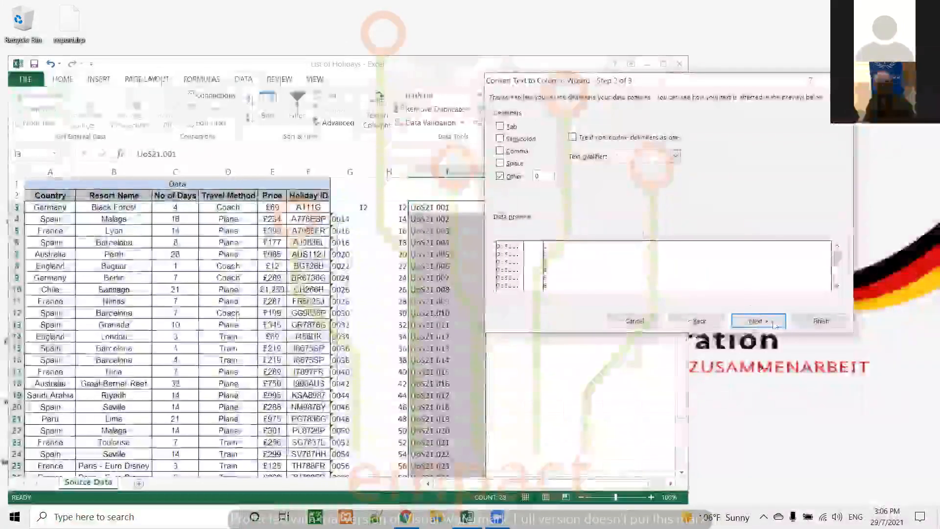
key("BackSpace")
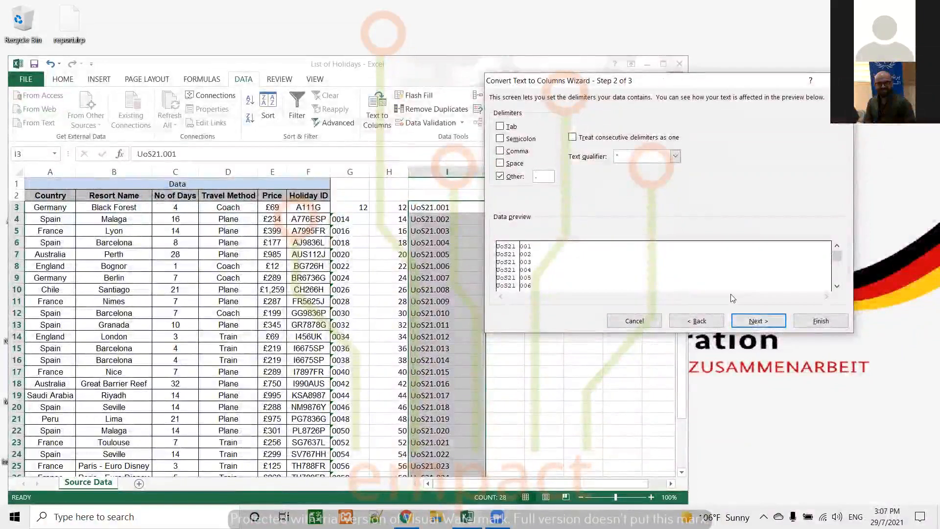
left_click(768, 323)
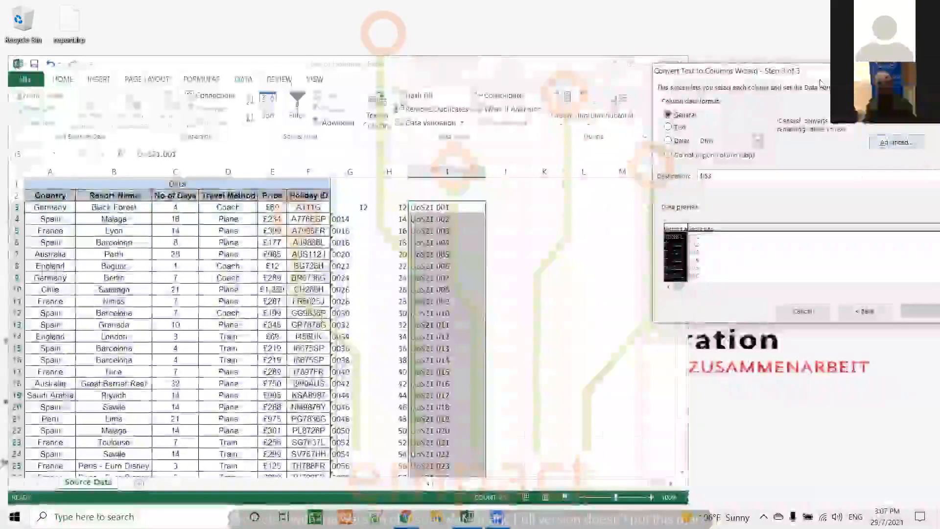
Set the split's destination to J3:K30, finish the conversion, and check cell J3.
left_click_drag(808, 74, 721, 66)
left_click(929, 155)
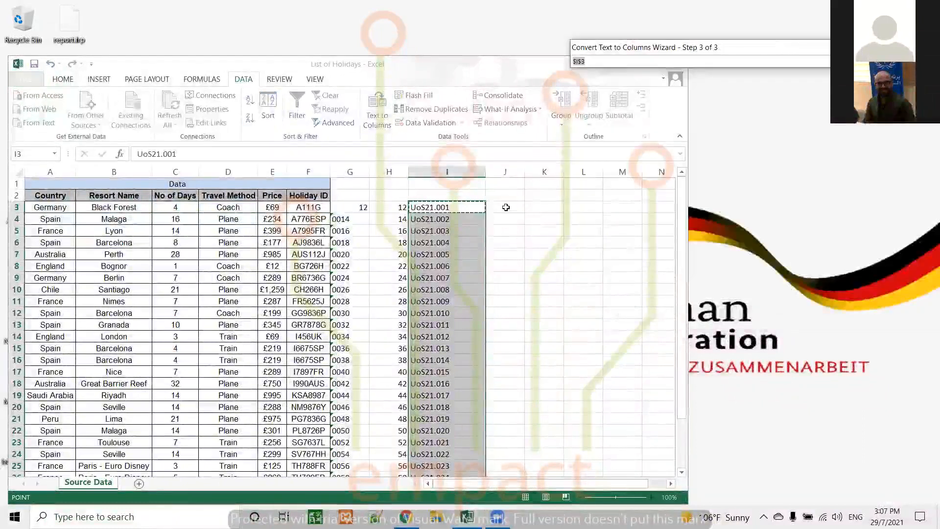
left_click_drag(509, 207, 557, 454)
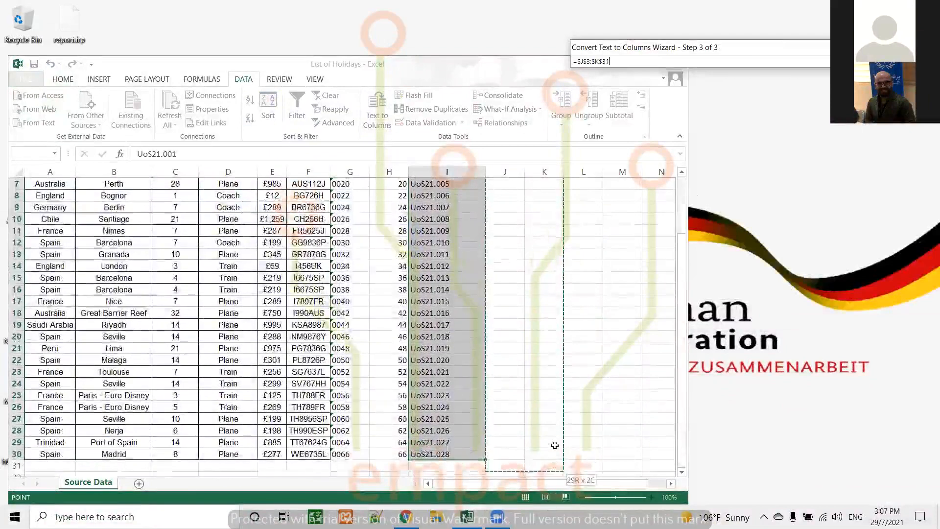
left_click_drag(798, 51, 723, 43)
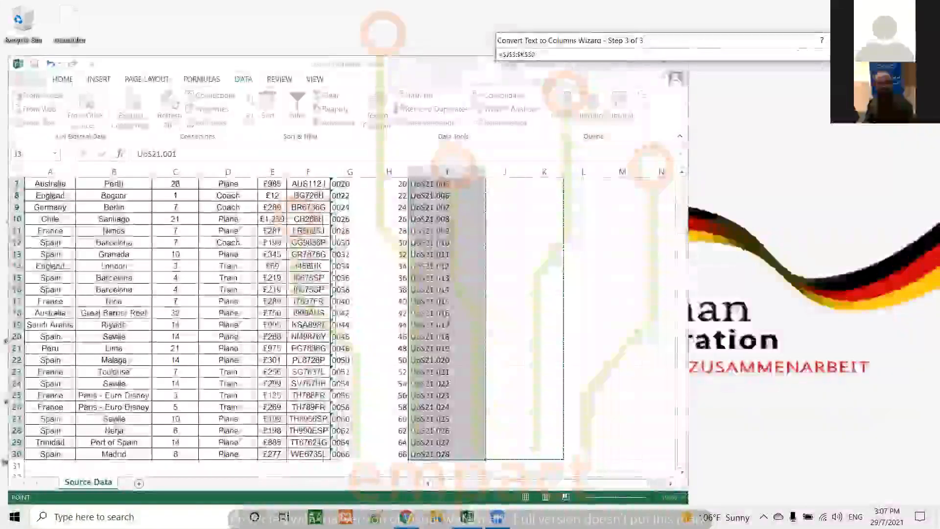
left_click(857, 54)
left_click(832, 280)
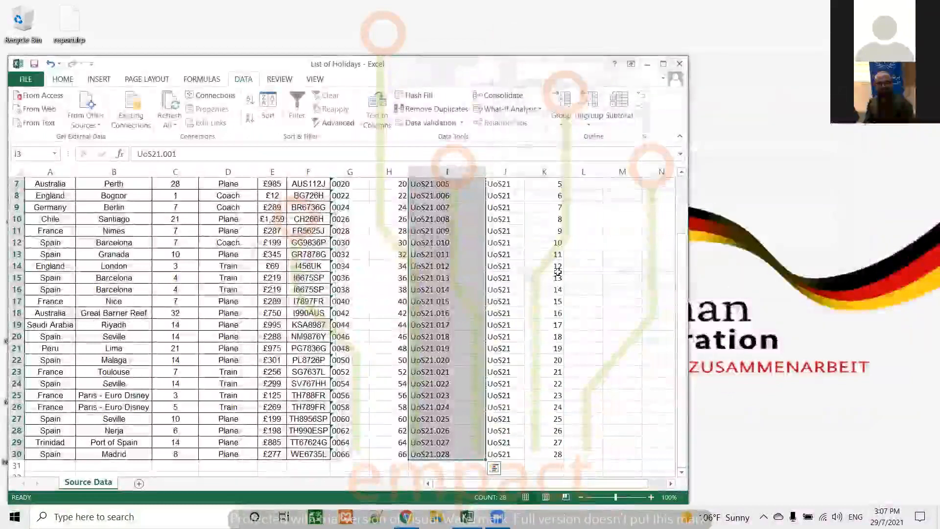
scroll(578, 270, "up", 2)
left_click(512, 208)
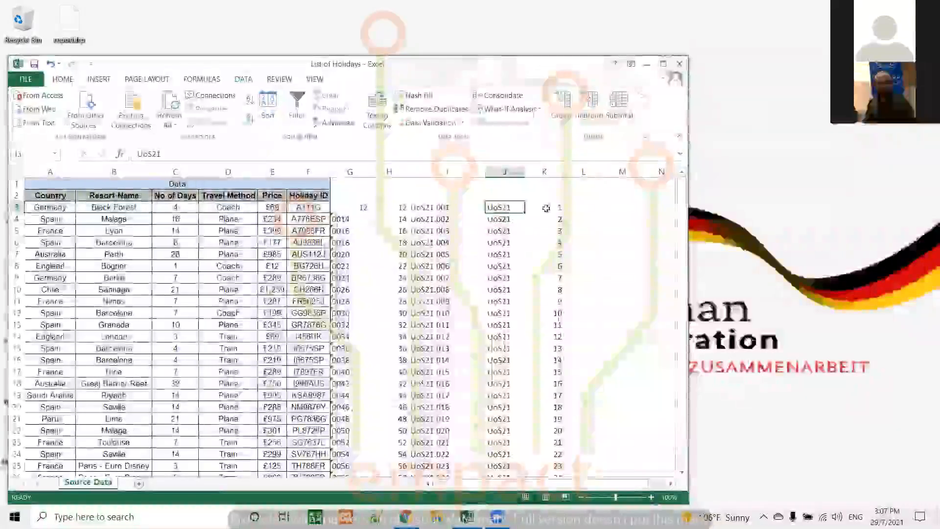
Start Text to Columns on I3:I30 as Fixed width data, keeping the column break after UoS21 and General format.
left_click_drag(446, 208, 465, 468)
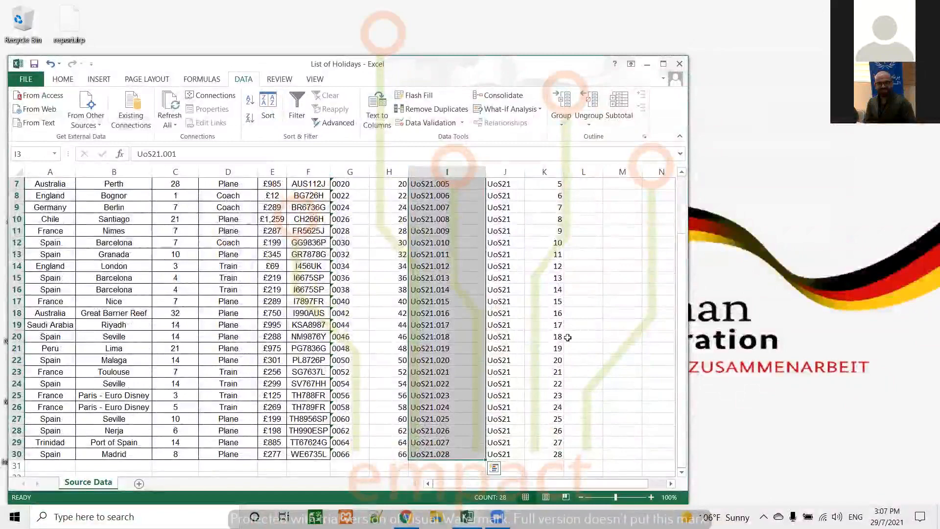
left_click(380, 114)
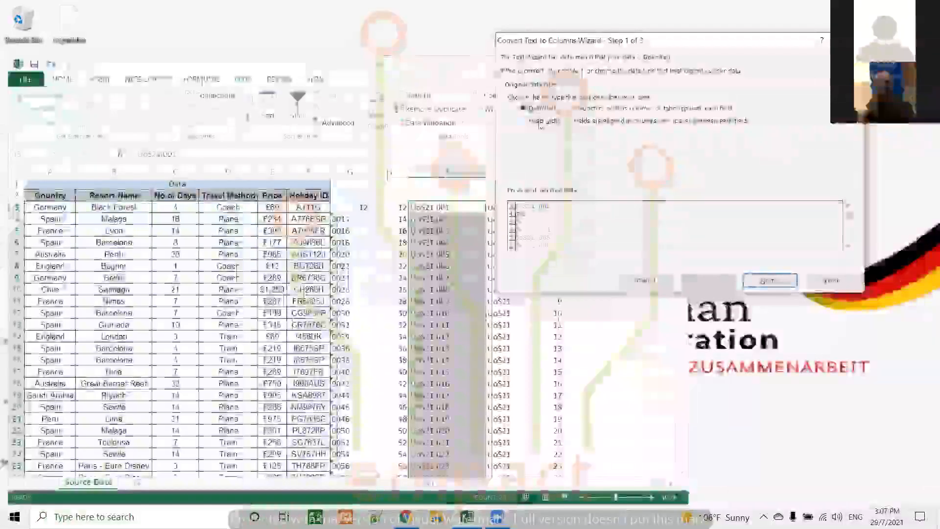
left_click(540, 123)
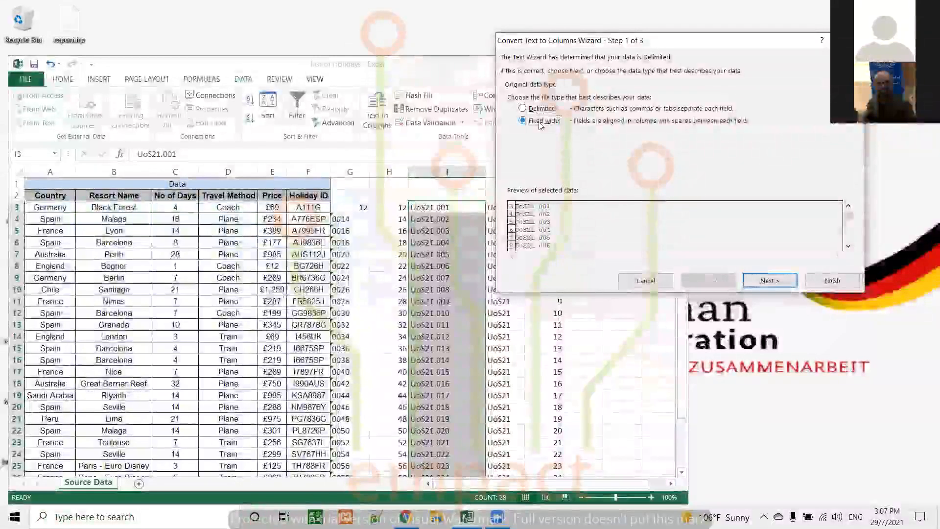
left_click(779, 283)
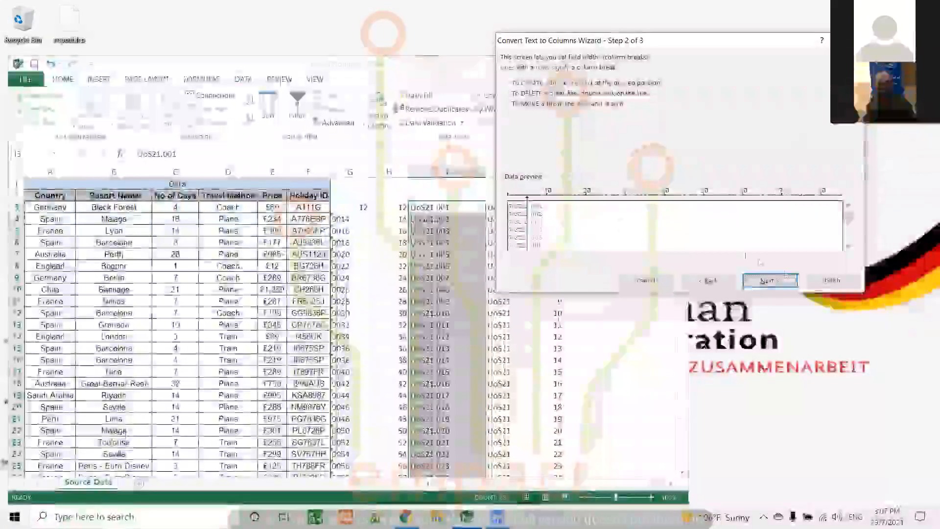
left_click(778, 282)
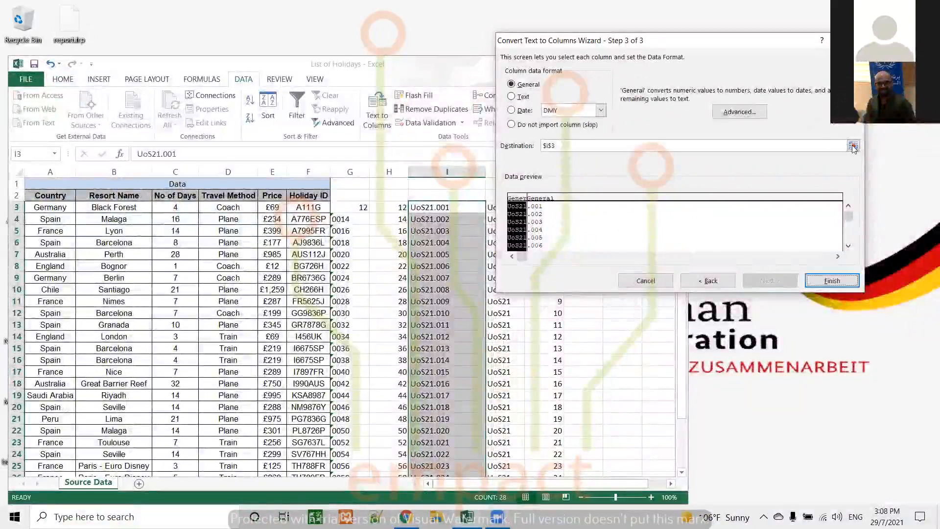
Set the fixed-width split's destination to L2:M30, finish the conversion, and review the results.
left_click(853, 146)
left_click_drag(580, 196, 616, 467)
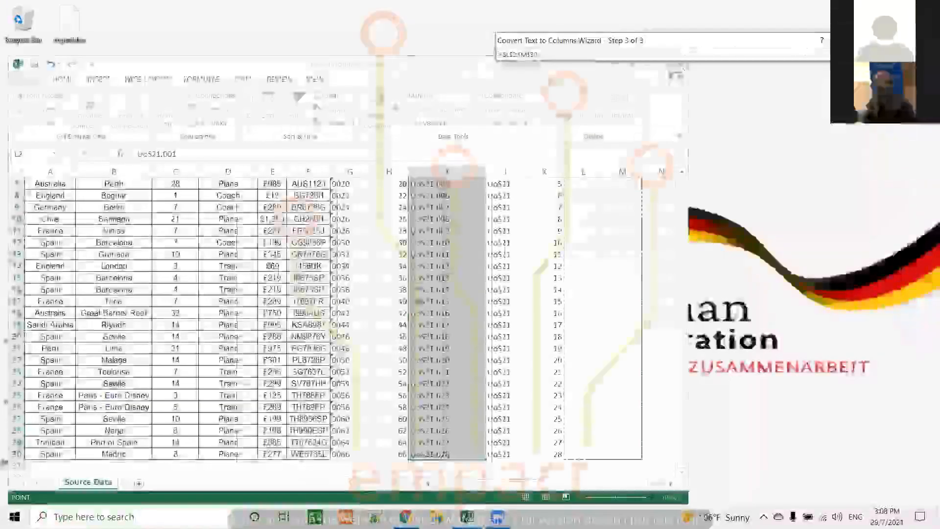
key("Return")
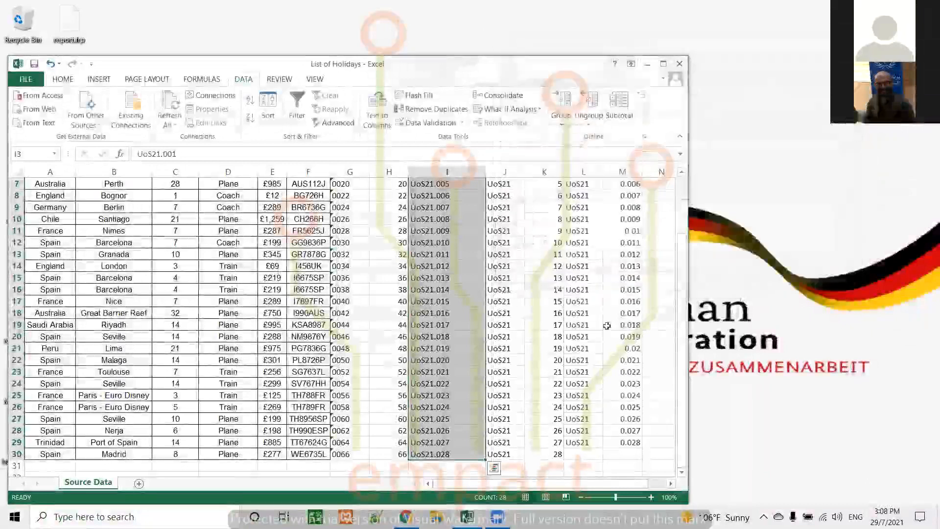
scroll(627, 275, "up", 2)
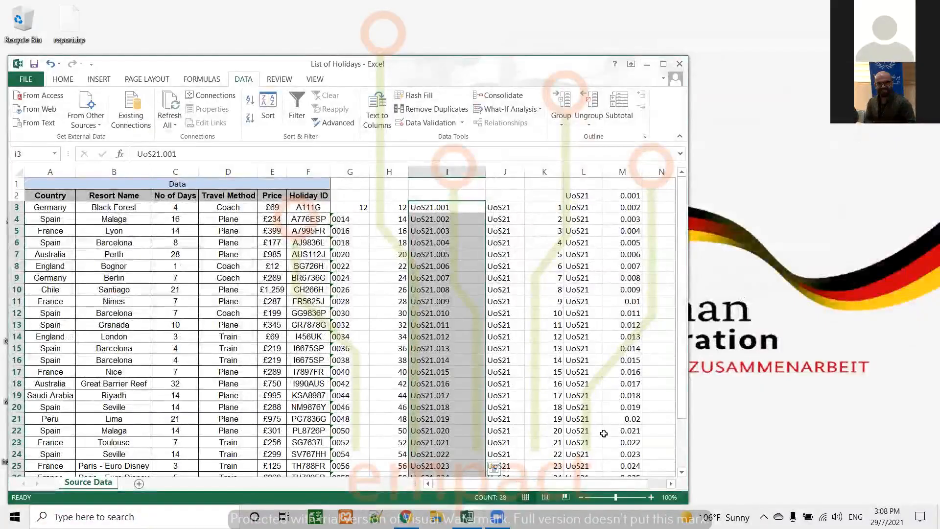
scroll(603, 433, "down", 2)
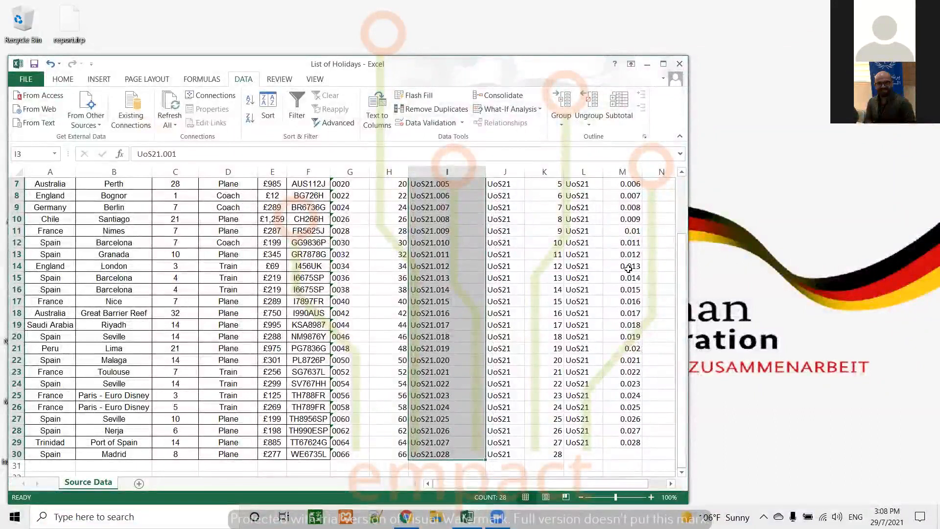
scroll(628, 268, "up", 2)
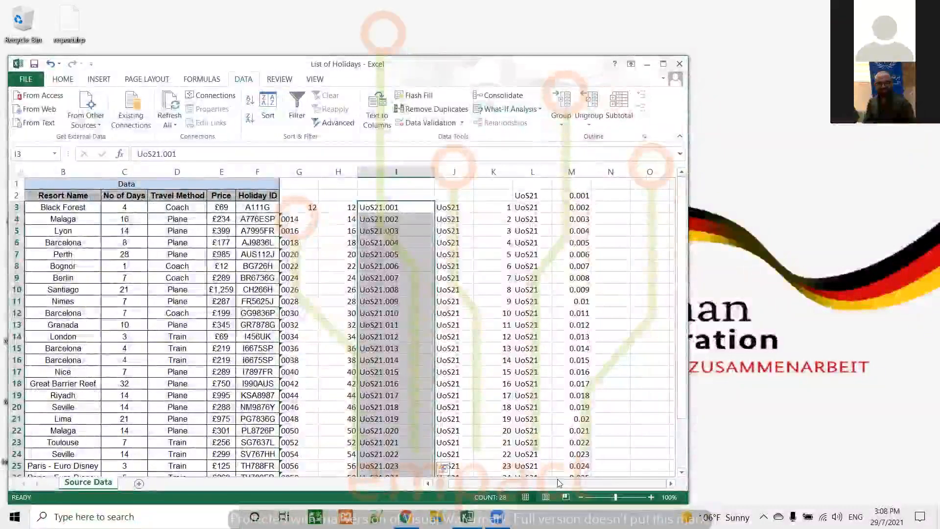
Start Text to Columns on the resort names in B3:B30 as Delimited data, using a space as the delimiter.
left_click_drag(519, 486, 500, 486)
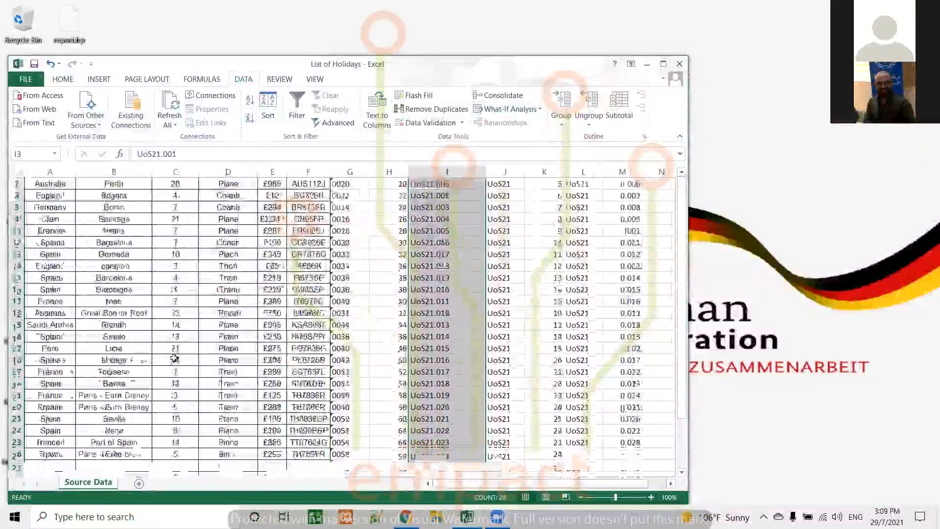
left_click_drag(114, 206, 125, 471)
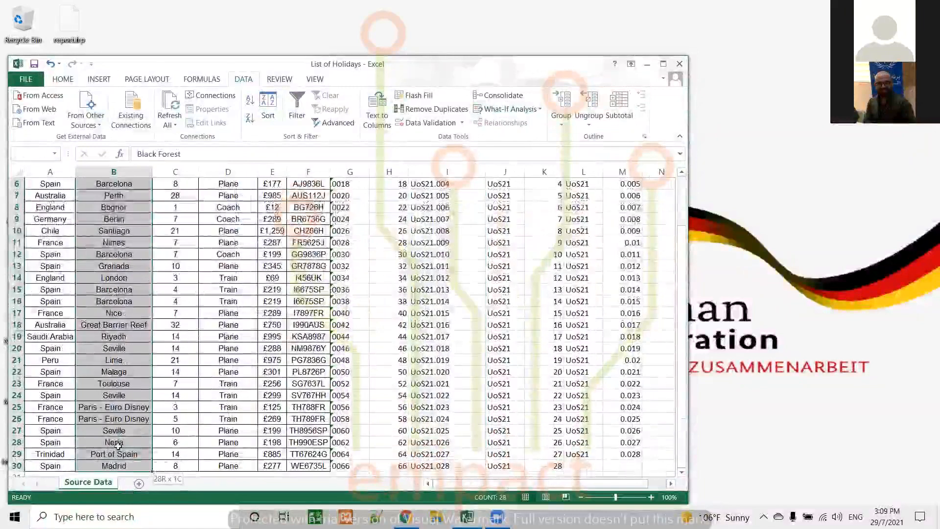
left_click(368, 111)
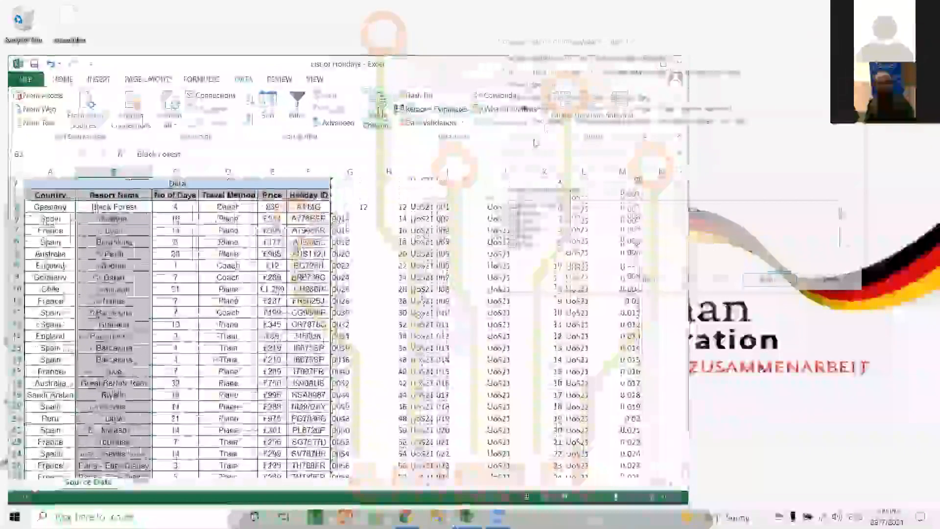
left_click_drag(602, 45, 425, 42)
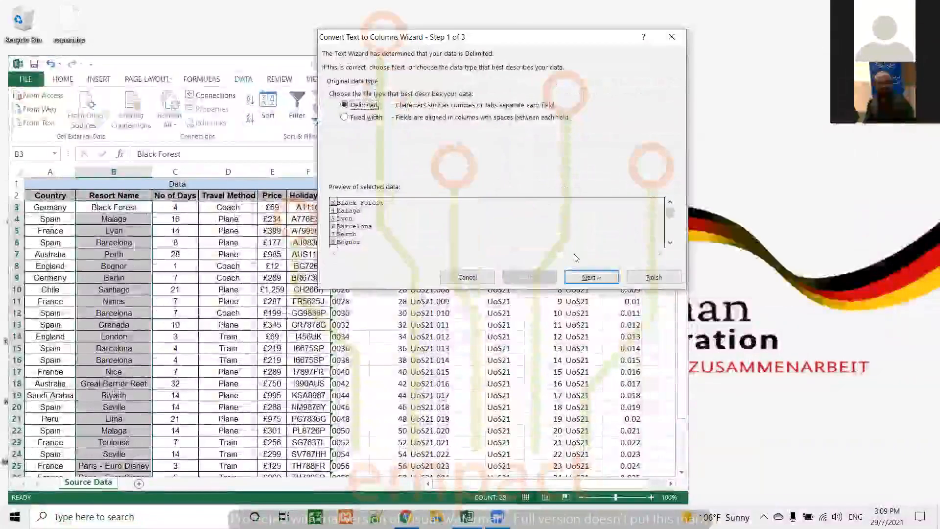
left_click(591, 278)
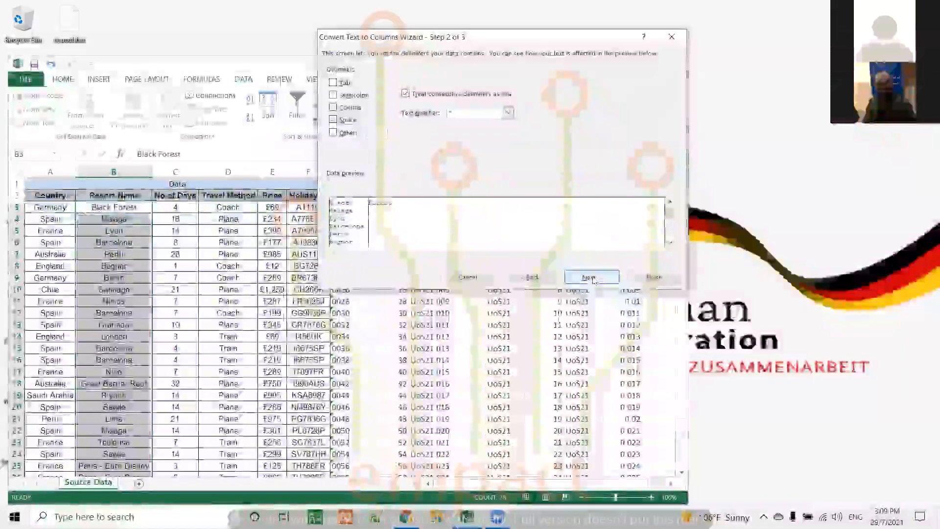
left_click(592, 277)
Set the resort name split's destination to N3:Q30, finish the conversion, and review the split names.
left_click(674, 142)
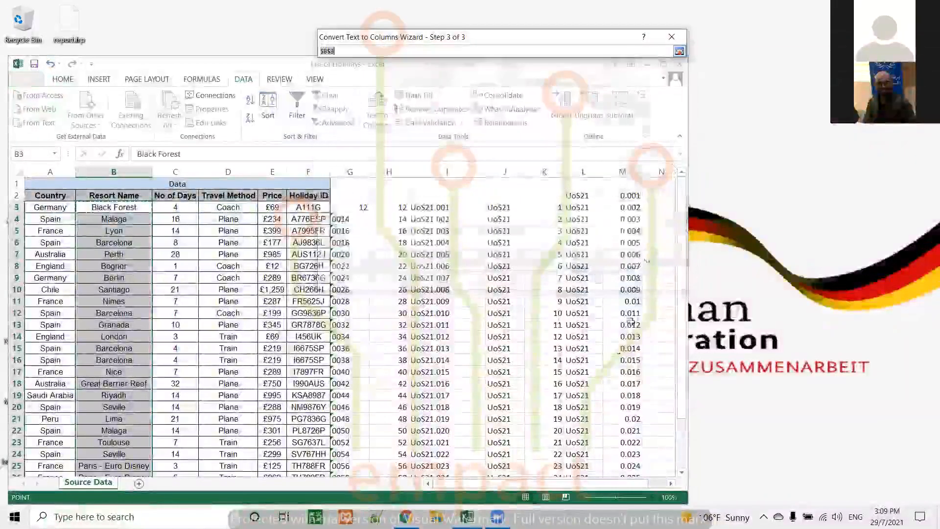
left_click_drag(533, 485, 550, 485)
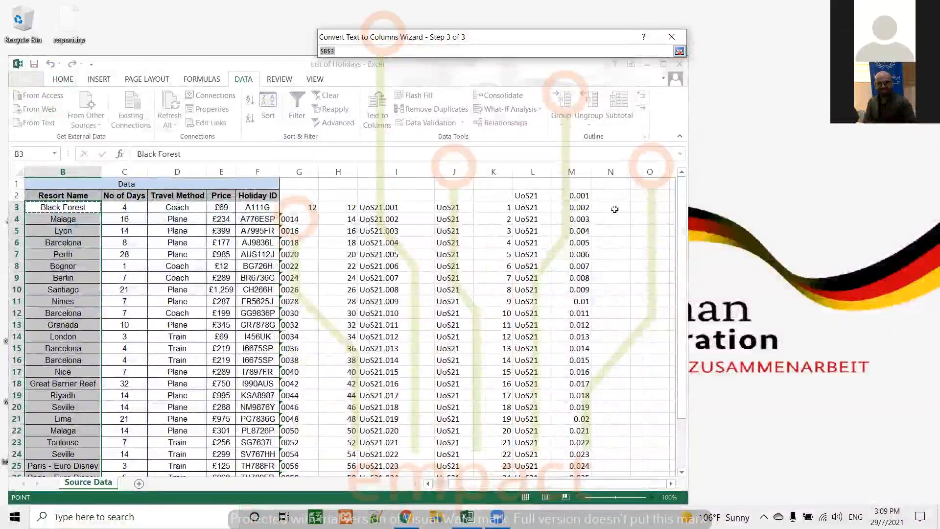
left_click_drag(626, 209, 591, 458)
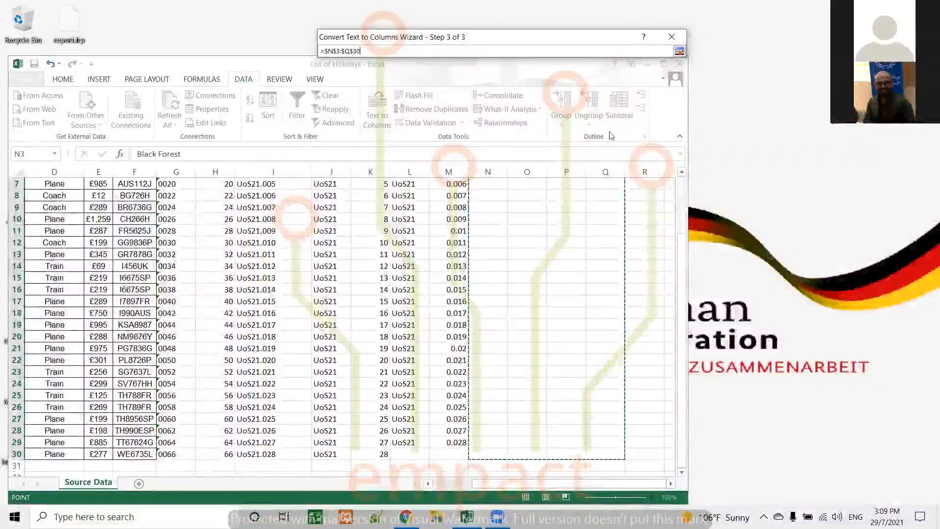
left_click(681, 51)
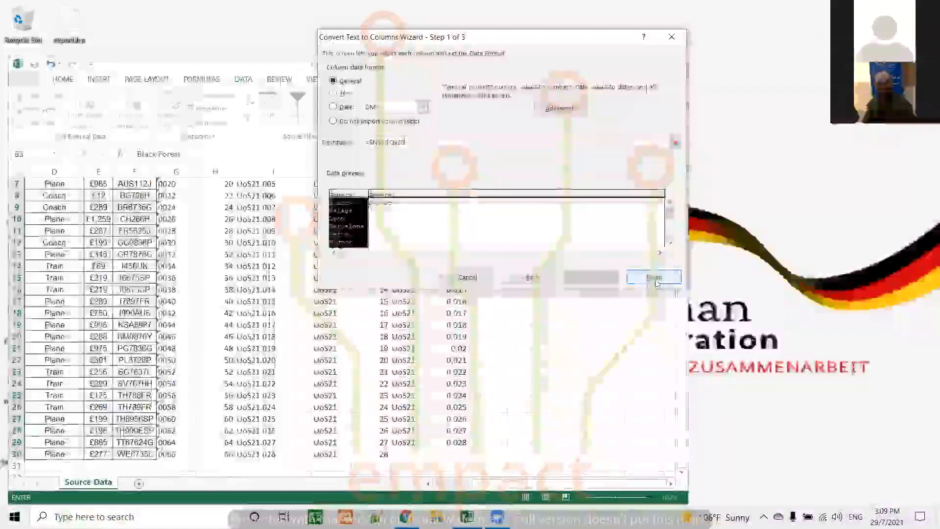
left_click(652, 278)
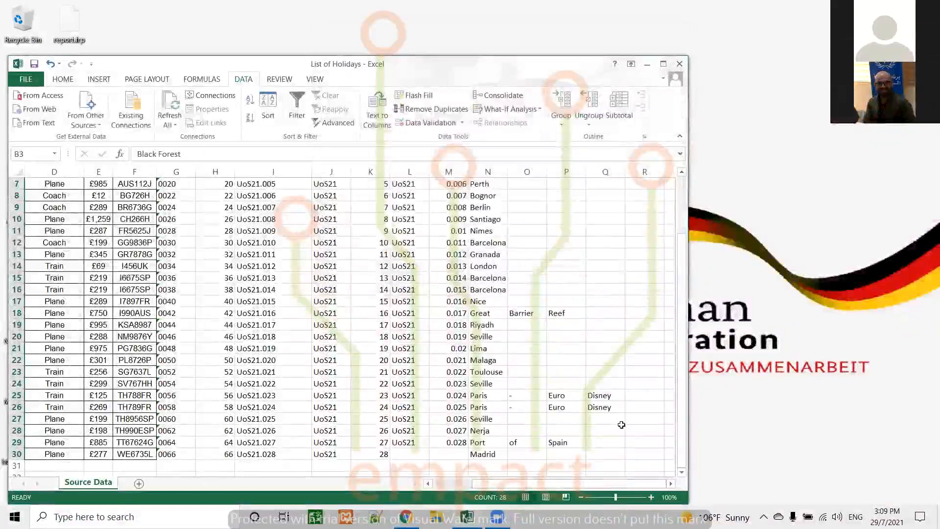
scroll(621, 424, "up", 2)
scroll(621, 421, "down", 4)
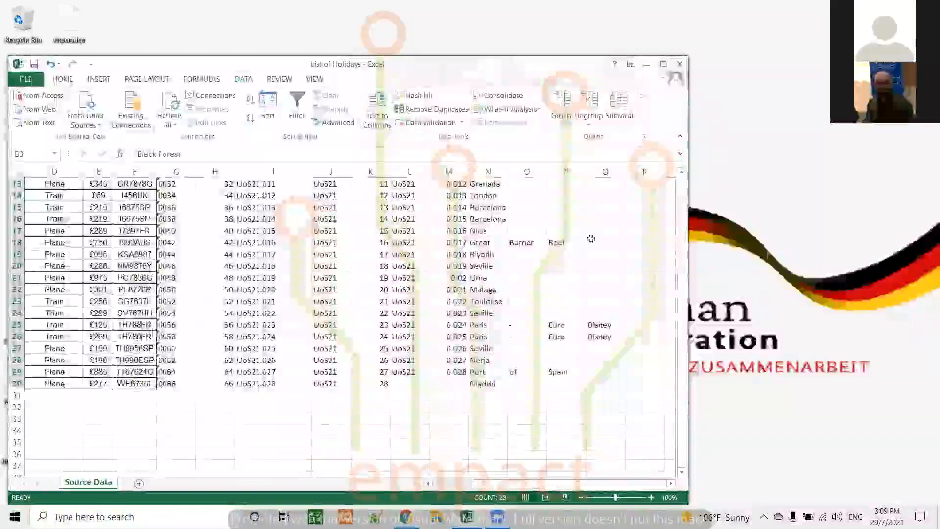
scroll(588, 203, "up", 4)
scroll(589, 203, "down", 1)
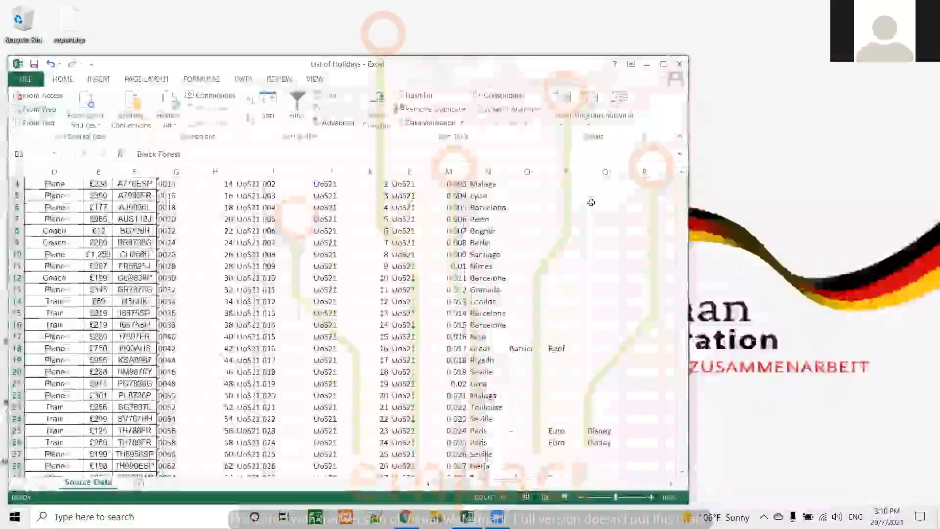
scroll(613, 218, "up", 1)
scroll(613, 219, "down", 4)
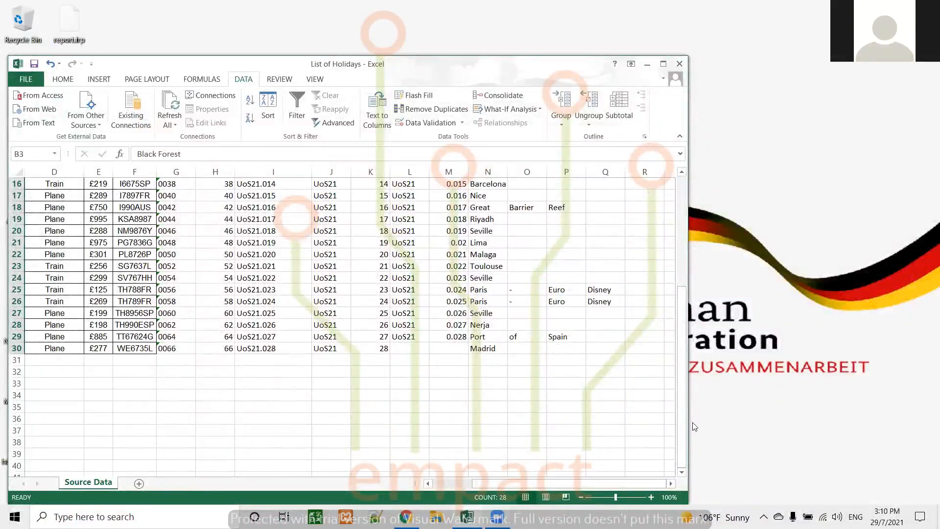
Widen the workbook window to fit columns A through S and return to the first rows of the list.
left_click_drag(689, 422, 907, 427)
left_click_drag(730, 484, 568, 430)
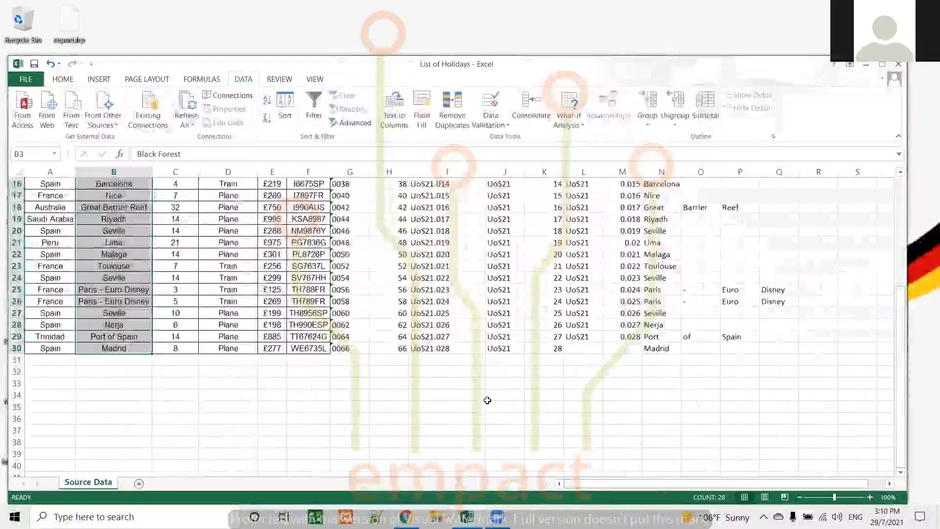
scroll(487, 400, "up", 5)
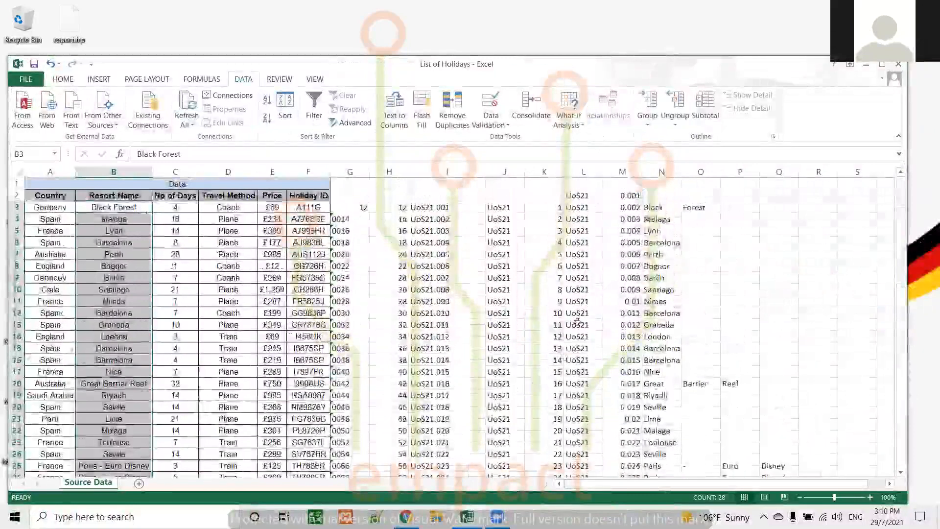